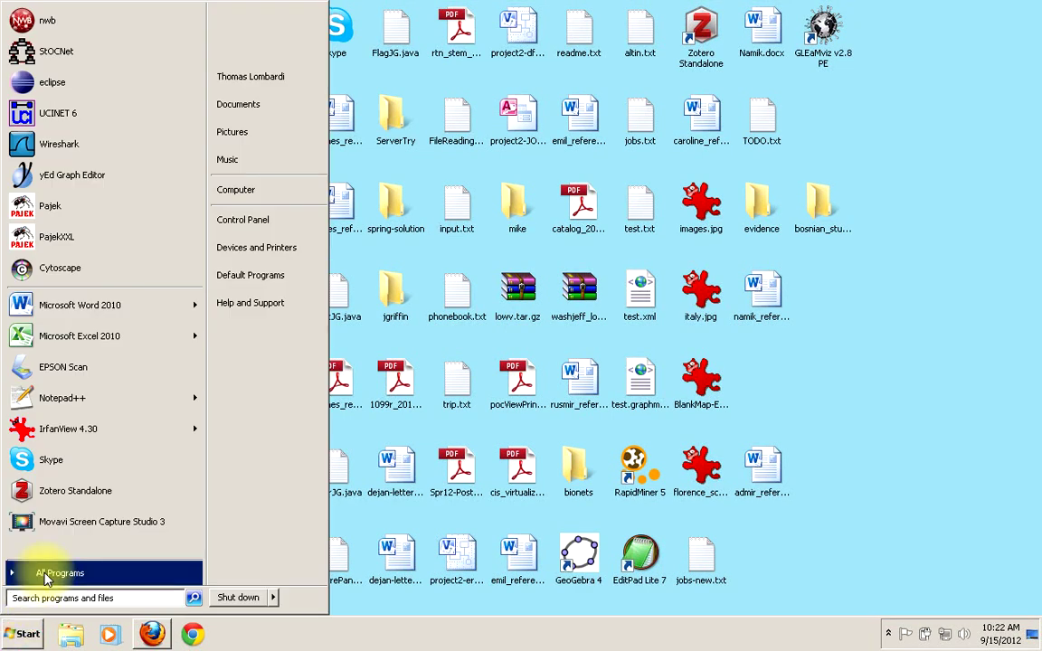
Start Microsoft Visio 2010 and create a drawing from the Database Model Diagram (US units) template
{"action": "left_click", "coordinate": [43, 573]}
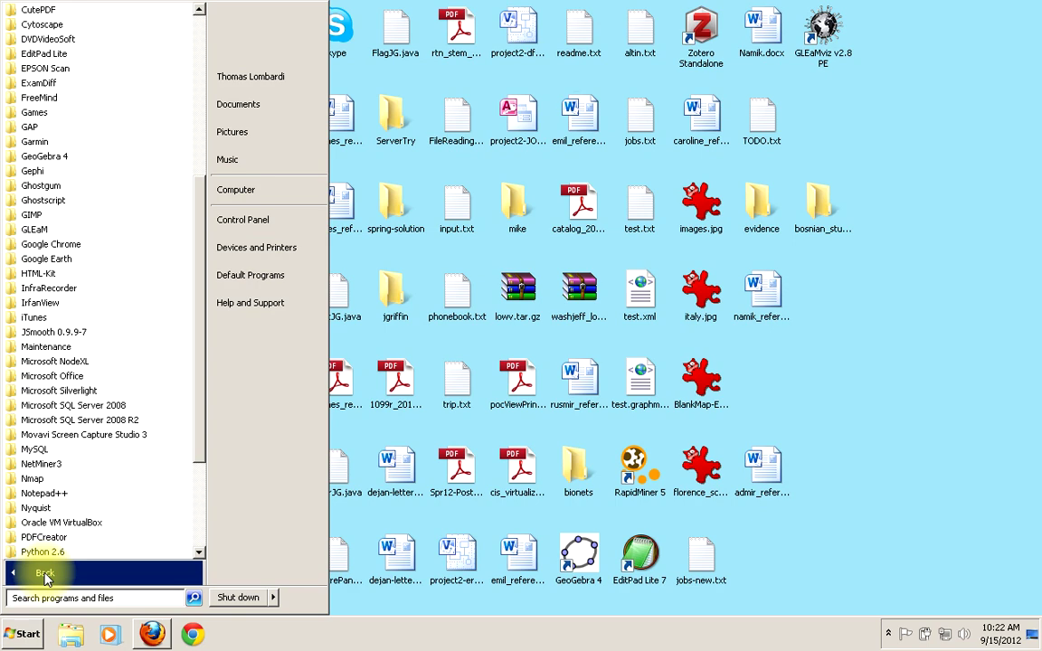
{"action": "left_click", "coordinate": [40, 376]}
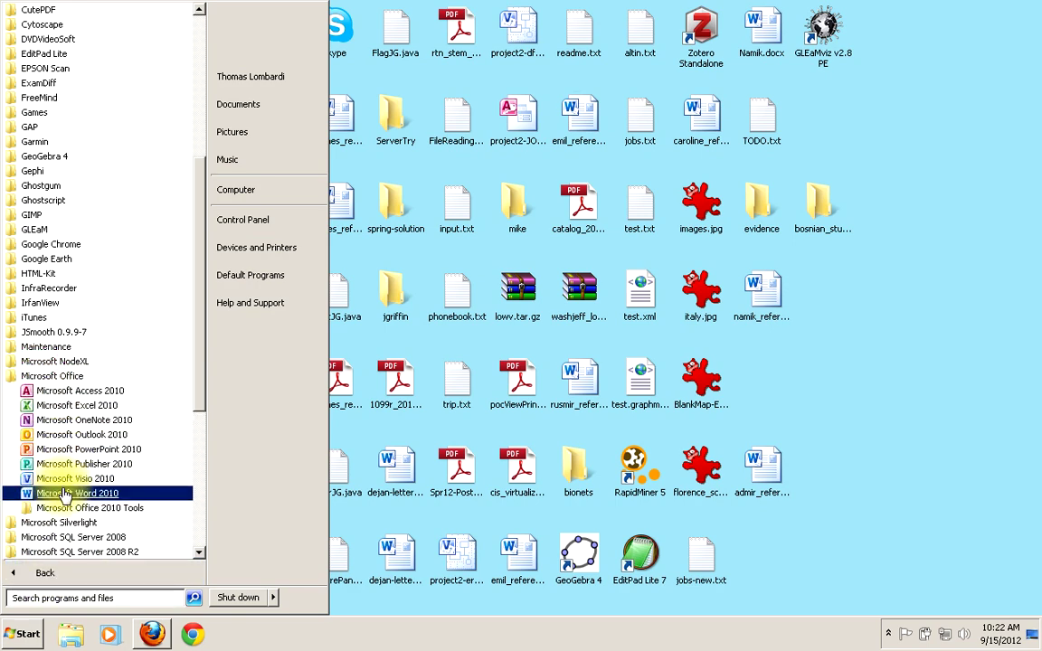
{"action": "left_click", "coordinate": [65, 480]}
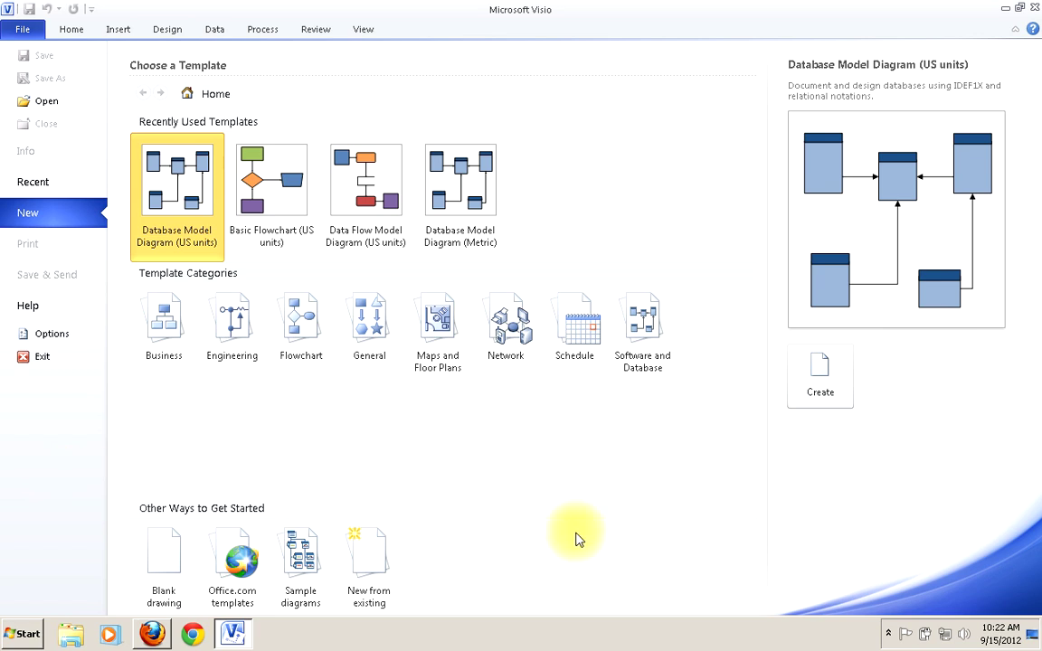
{"action": "double_click", "coordinate": [178, 181]}
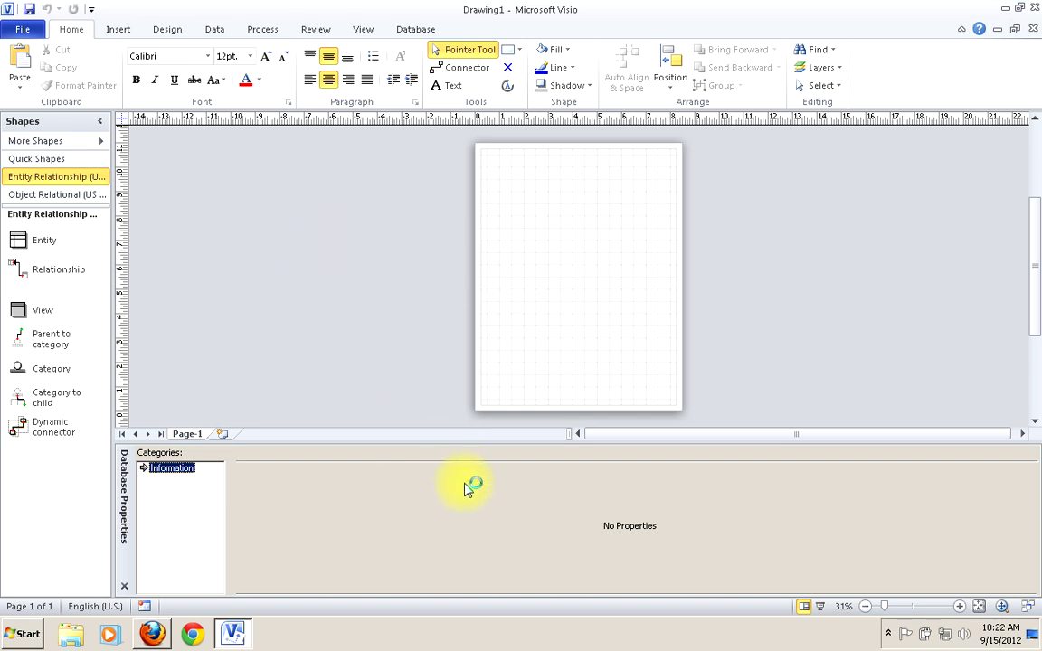
Shrink the database properties area to enlarge the drawing space and set the page magnification to 100% (Actual size)
{"action": "left_click_drag", "start_coordinate": [461, 452], "coordinate": [461, 530]}
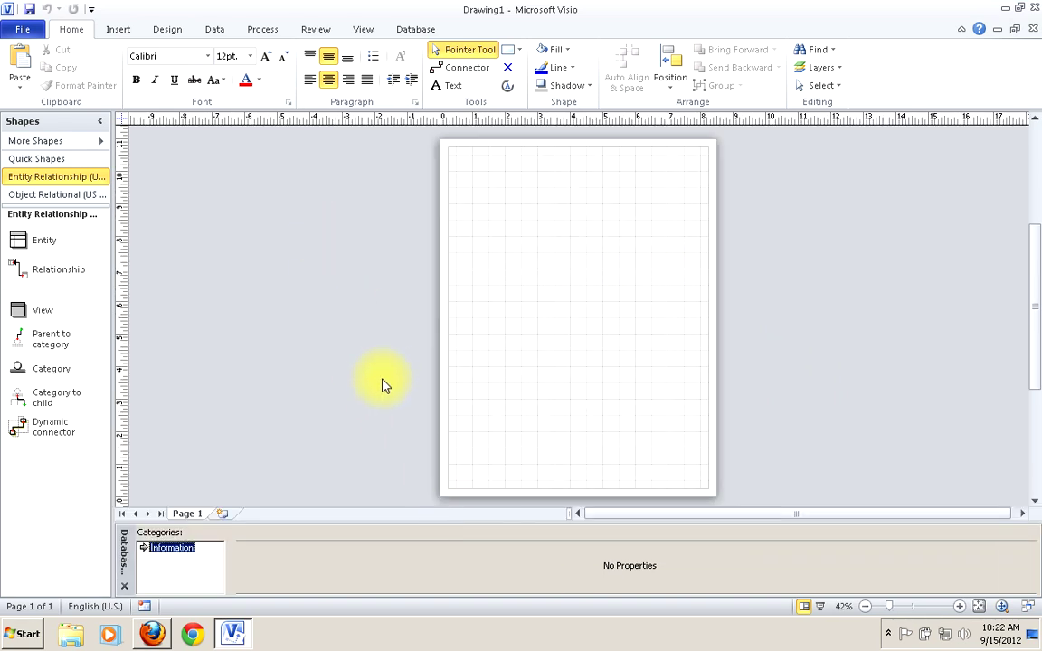
{"action": "left_click", "coordinate": [361, 30]}
{"action": "left_click", "coordinate": [226, 50]}
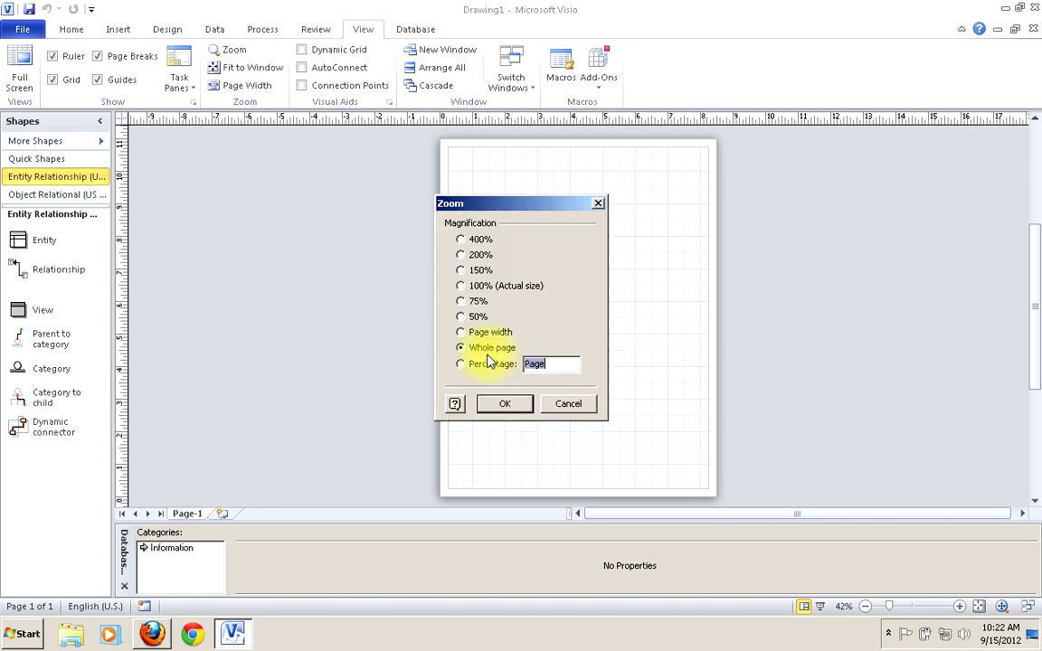
{"action": "left_click", "coordinate": [475, 287]}
{"action": "left_click", "coordinate": [499, 404]}
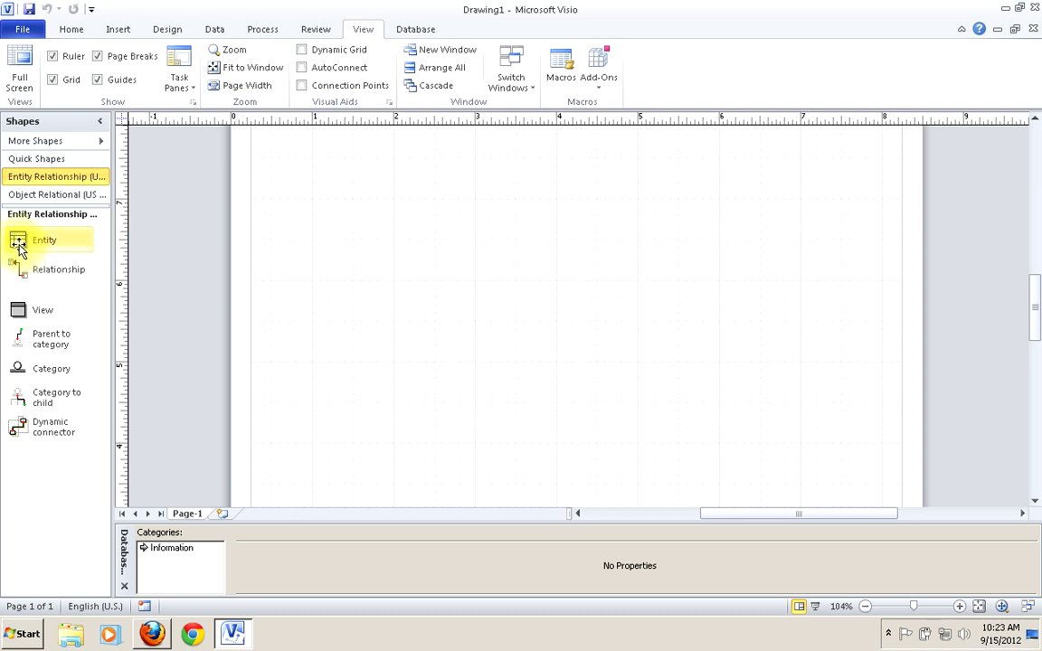
Place an entity in the left-centre part of the page and give it the conceptual name PLAYER
{"action": "left_click_drag", "start_coordinate": [18, 244], "coordinate": [476, 266]}
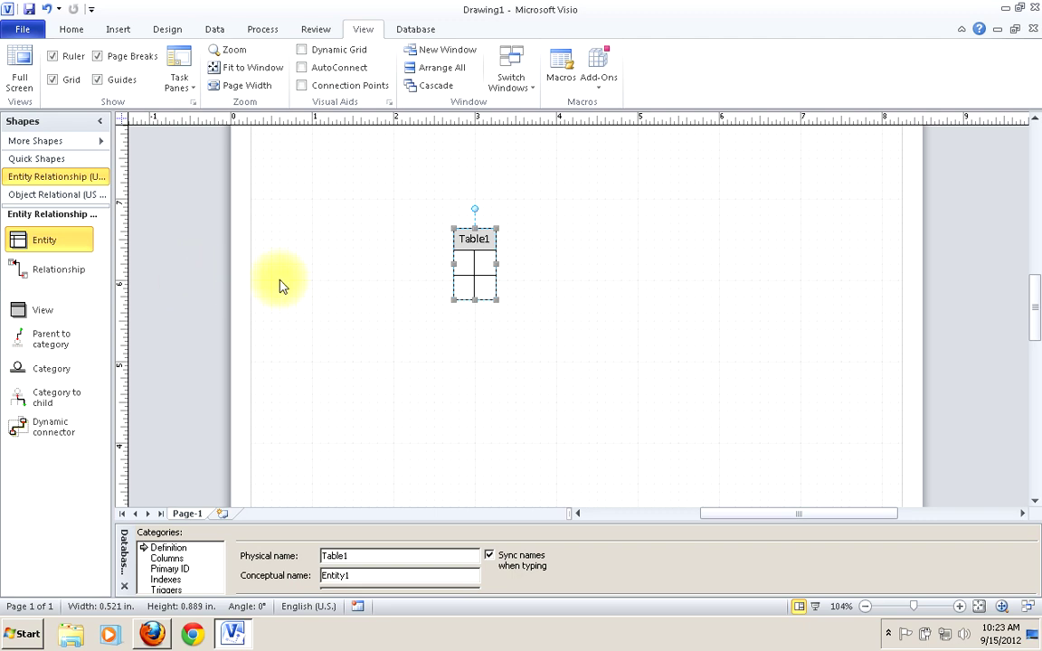
{"action": "left_click_drag", "start_coordinate": [1038, 302], "coordinate": [1035, 323]}
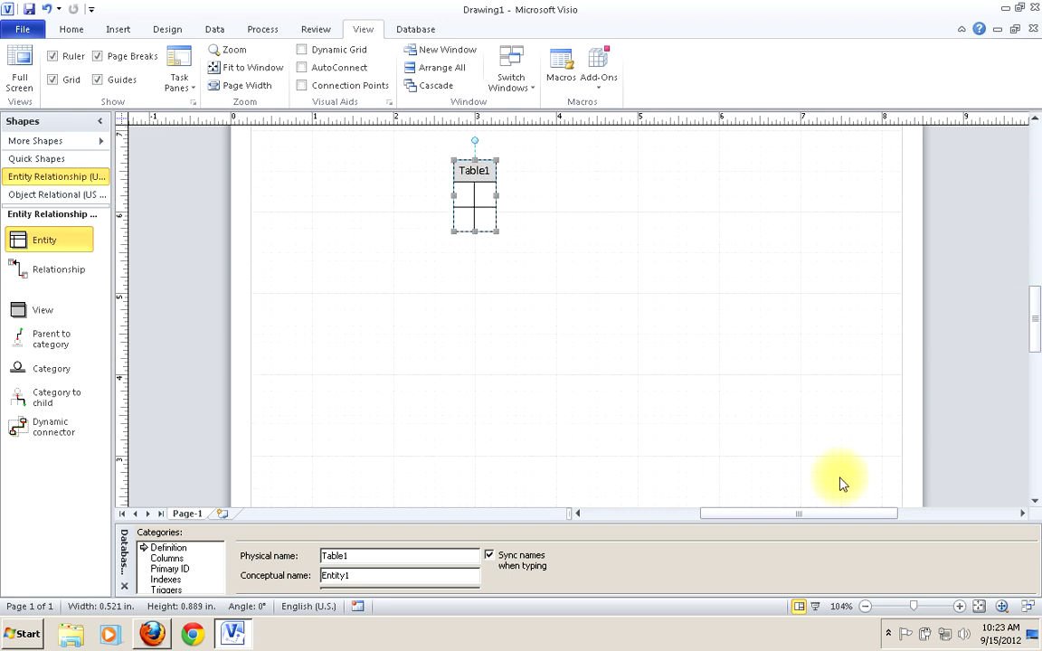
{"action": "left_click", "coordinate": [363, 573]}
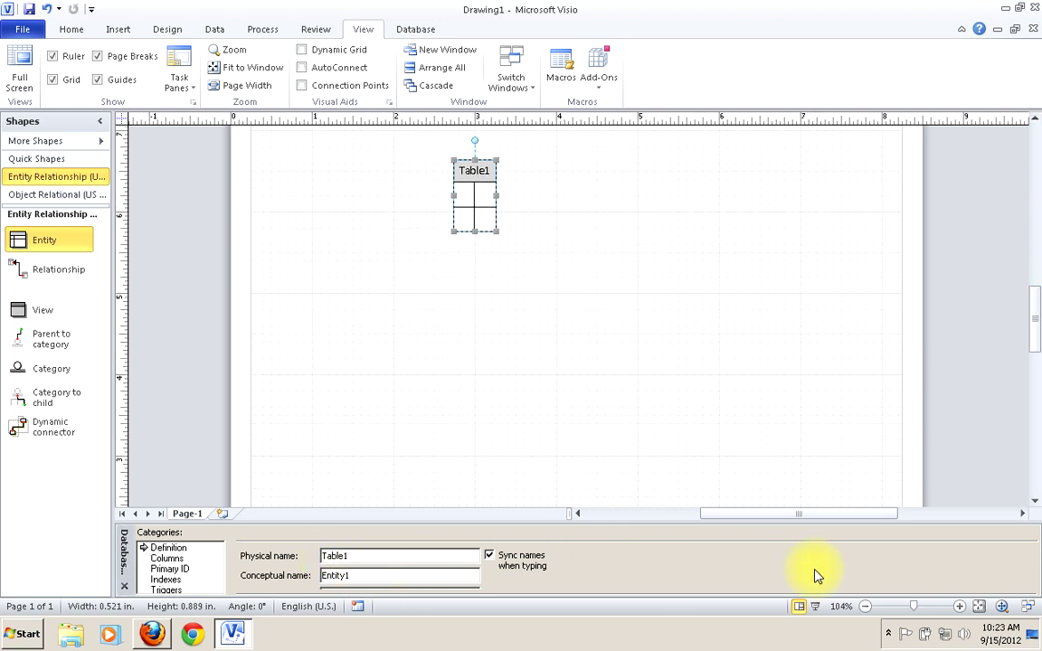
{"action": "key", "text": "BackSpace"}
{"action": "key", "text": "BackSpace"}
{"action": "key", "text": "BackSpace"}
{"action": "key", "text": "BackSpace"}
{"action": "key", "text": "BackSpace"}
{"action": "key", "text": "BackSpace"}
{"action": "key", "text": "BackSpace"}
{"action": "type", "text": "PLAYER"}
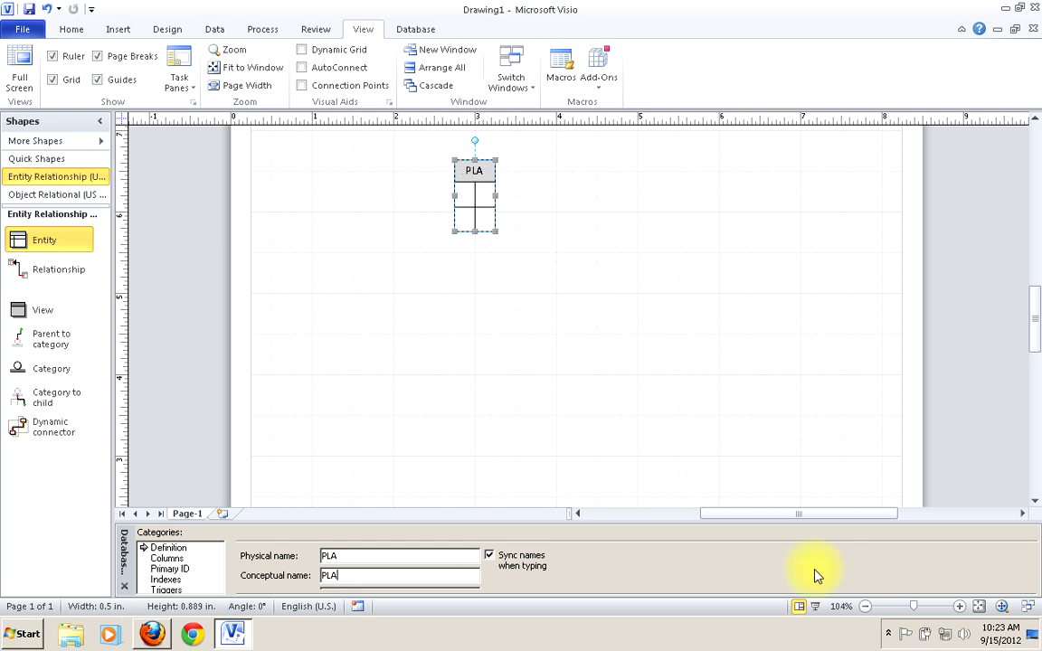
{"action": "left_click", "coordinate": [723, 354]}
Add a second entity on the page, well to the right of PLAYER, with the conceptual name TEAM
{"action": "left_click_drag", "start_coordinate": [20, 238], "coordinate": [702, 238]}
{"action": "left_click_drag", "start_coordinate": [365, 576], "coordinate": [264, 568]}
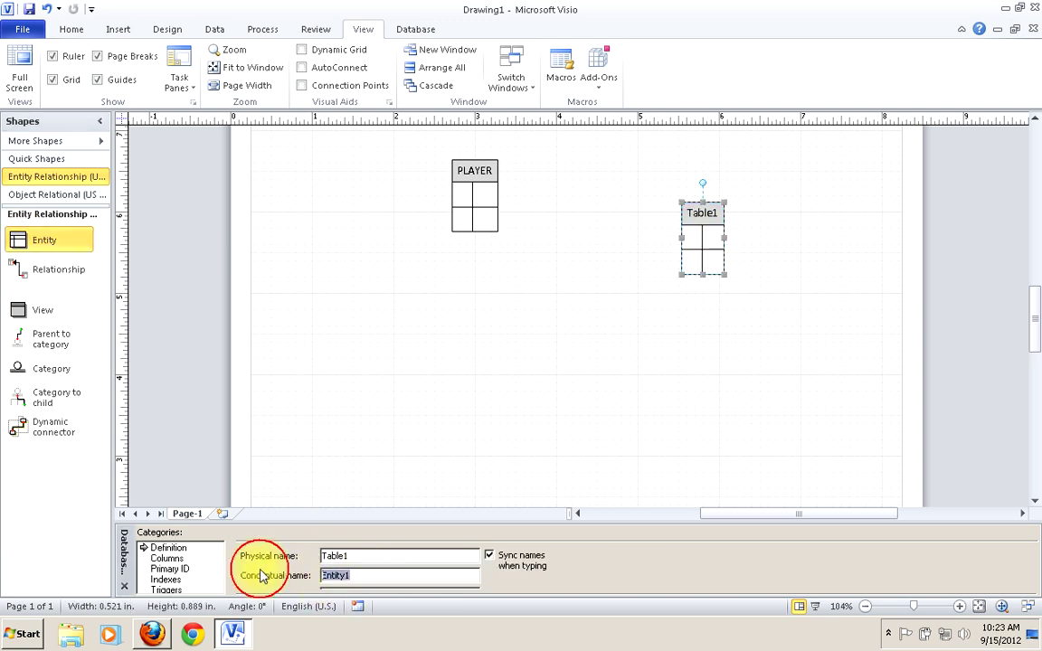
{"action": "type", "text": "TEAM"}
{"action": "left_click", "coordinate": [457, 360]}
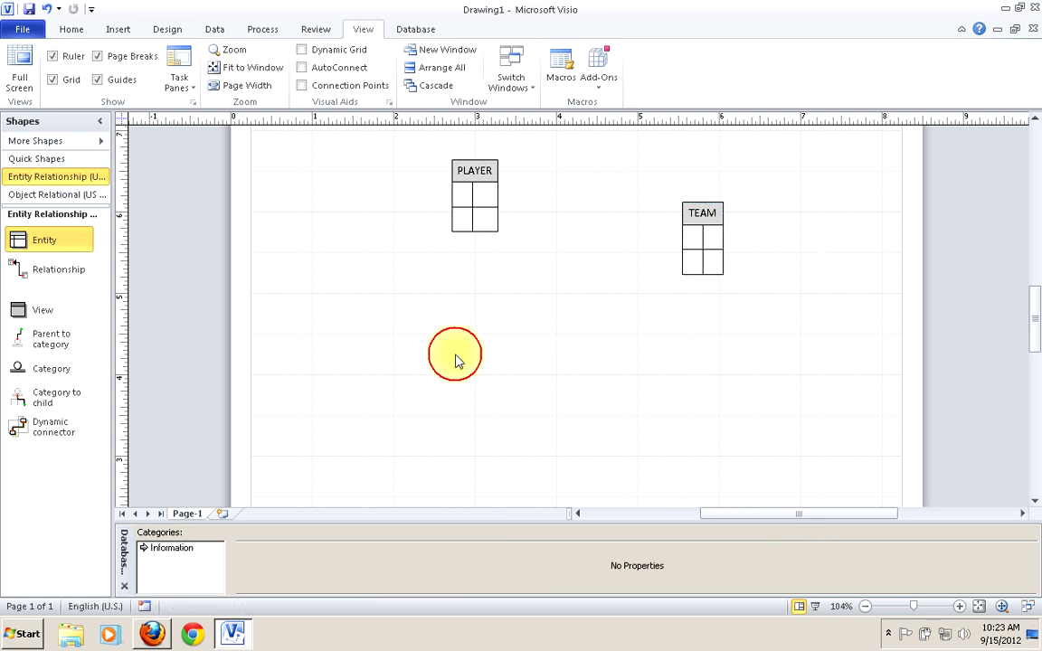
Add a third entity below and to the left of PLAYER and give it the conceptual name POSITION
{"action": "left_click_drag", "start_coordinate": [19, 237], "coordinate": [386, 327]}
{"action": "left_click", "coordinate": [383, 575]}
{"action": "key", "text": "BackSpace"}
{"action": "key", "text": "BackSpace"}
{"action": "key", "text": "BackSpace"}
{"action": "key", "text": "BackSpace"}
{"action": "key", "text": "BackSpace"}
{"action": "key", "text": "BackSpace"}
{"action": "key", "text": "BackSpace"}
{"action": "type", "text": "P"}
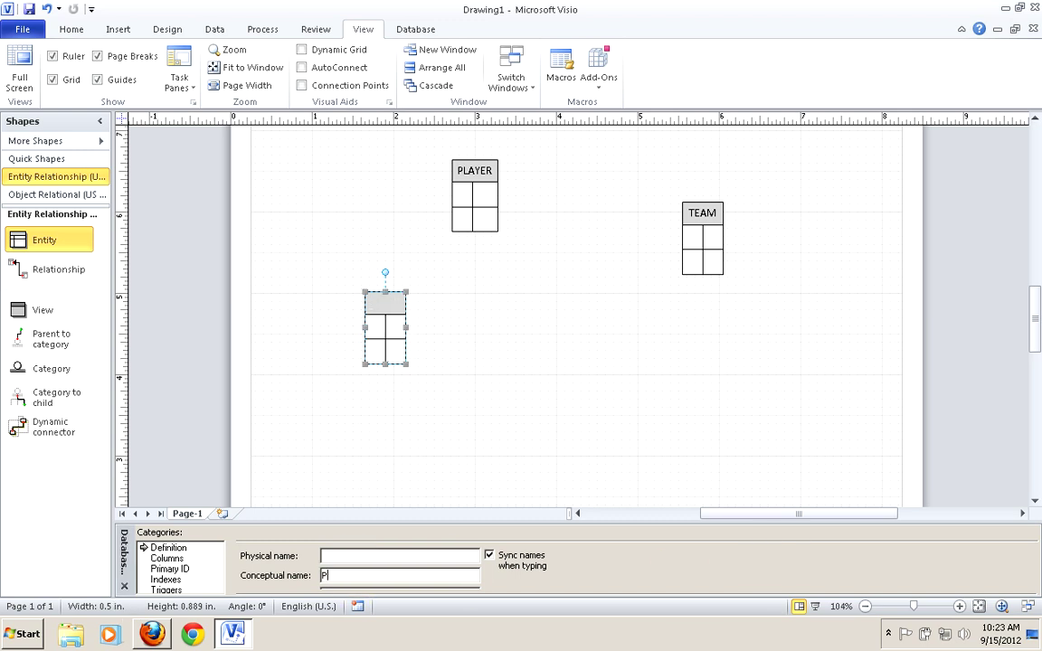
{"action": "type", "text": "OSITIONS"}
{"action": "key", "text": "BackSpace"}
{"action": "left_click", "coordinate": [710, 456]}
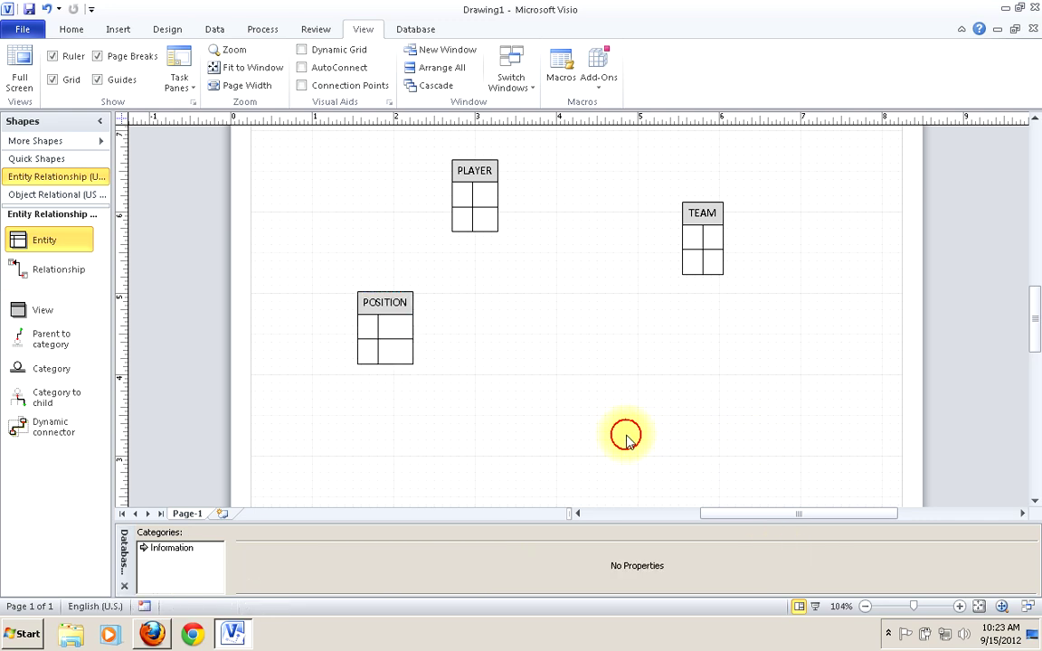
Rearrange the entities roughly in a row, with POSITION at the left, PLAYER in the middle and TEAM at the right
{"action": "left_click_drag", "start_coordinate": [387, 331], "coordinate": [374, 326]}
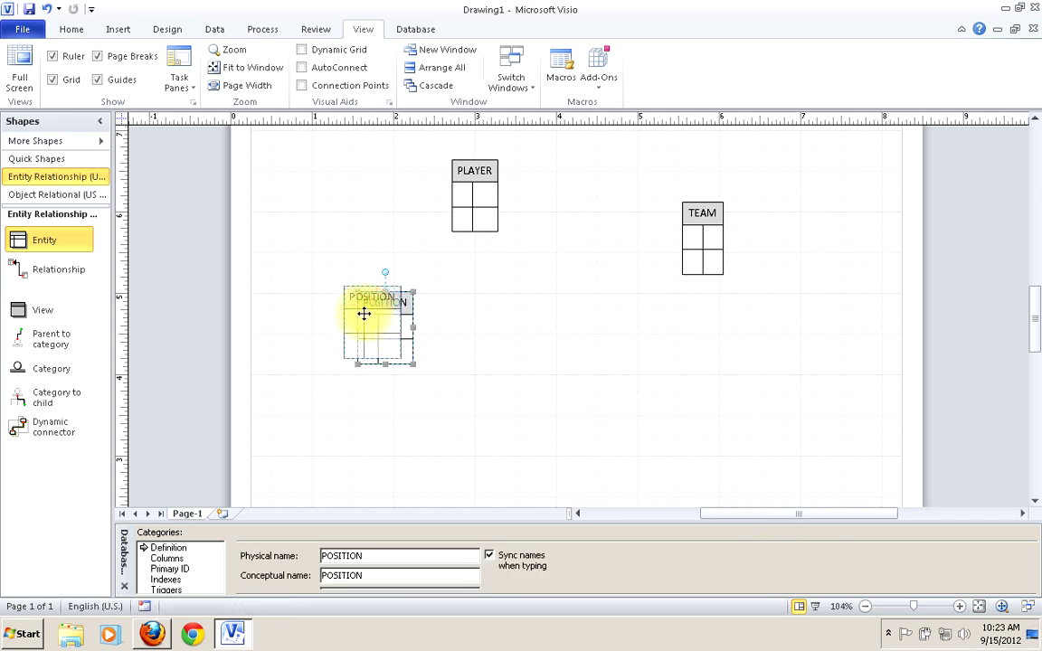
{"action": "left_click_drag", "start_coordinate": [484, 210], "coordinate": [518, 213]}
{"action": "left_click_drag", "start_coordinate": [713, 233], "coordinate": [762, 240]}
{"action": "left_click_drag", "start_coordinate": [512, 201], "coordinate": [546, 251]}
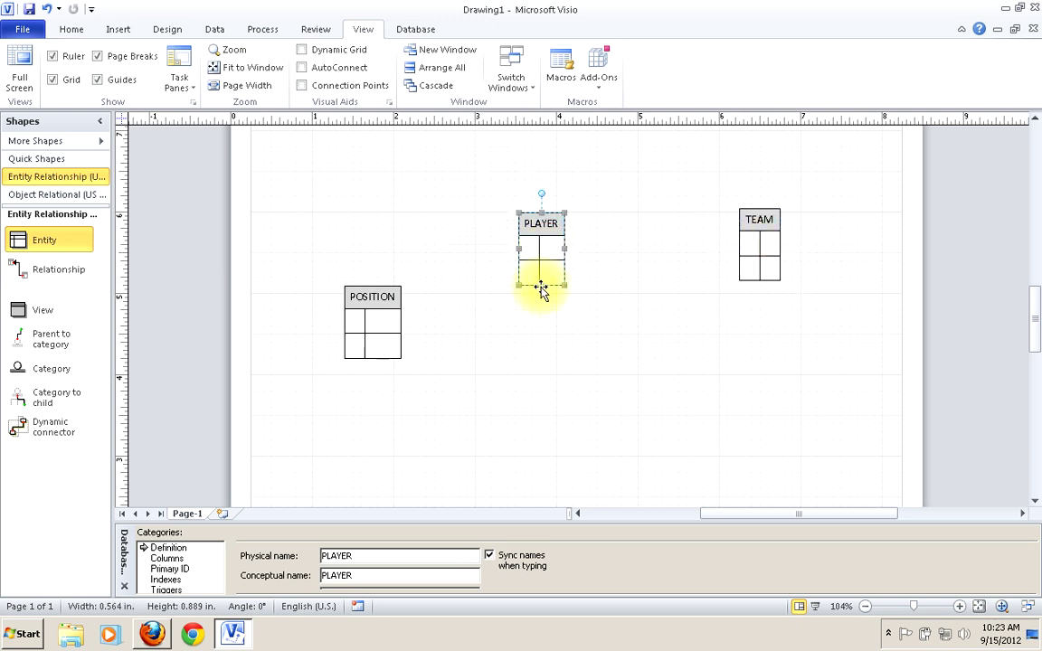
{"action": "left_click_drag", "start_coordinate": [358, 318], "coordinate": [330, 278]}
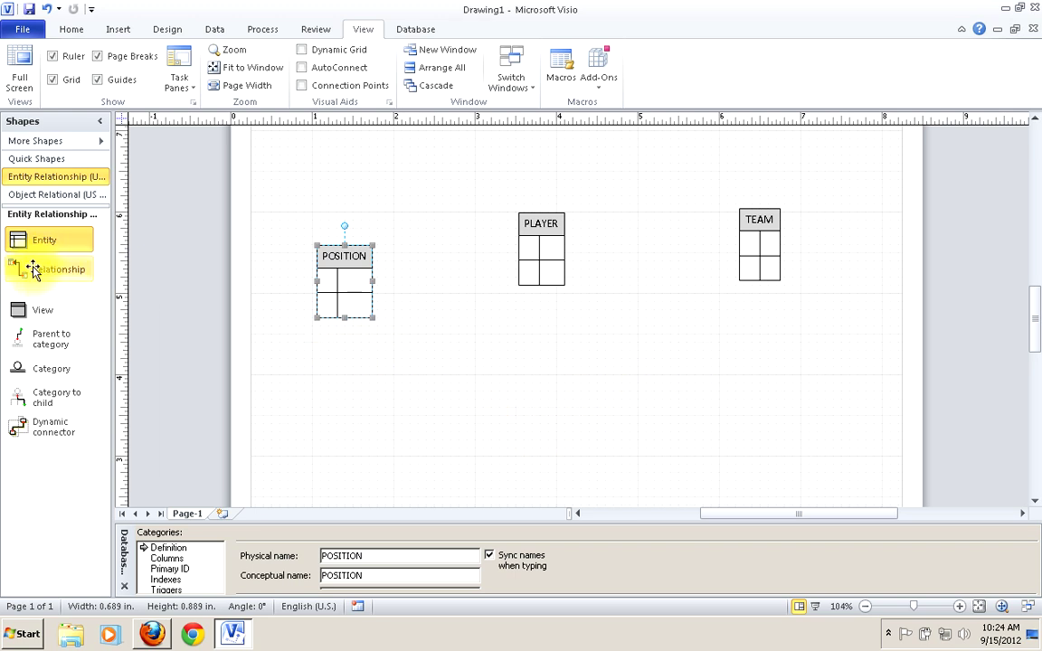
Add a relationship connector with its arrow end glued to PLAYER and its other end glued to TEAM
{"action": "left_click_drag", "start_coordinate": [33, 270], "coordinate": [655, 372]}
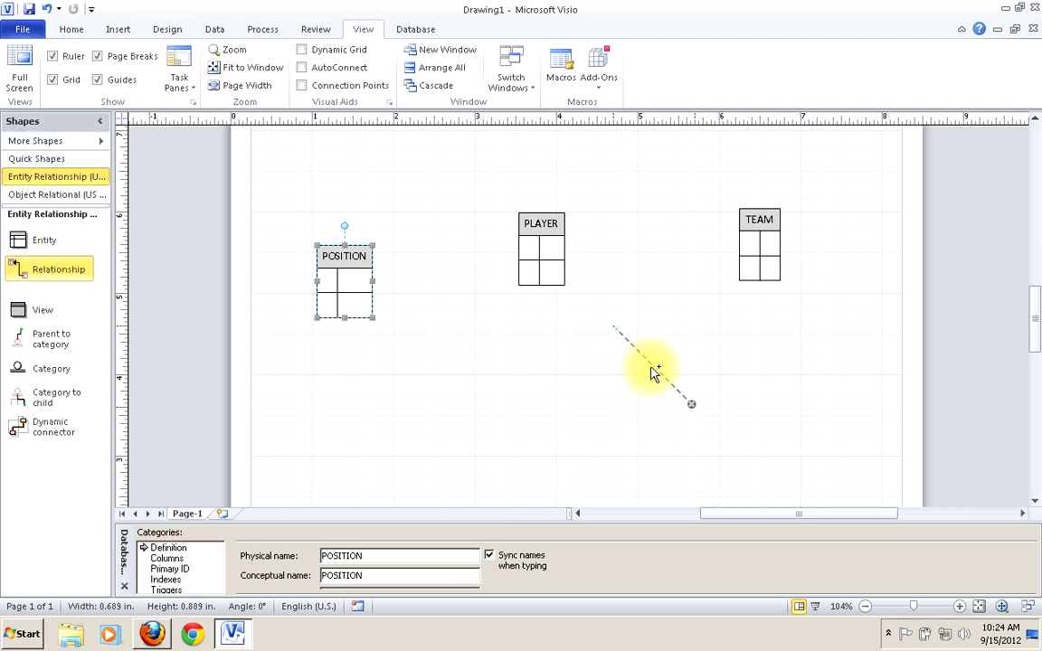
{"action": "left_click_drag", "start_coordinate": [655, 372], "coordinate": [585, 294]}
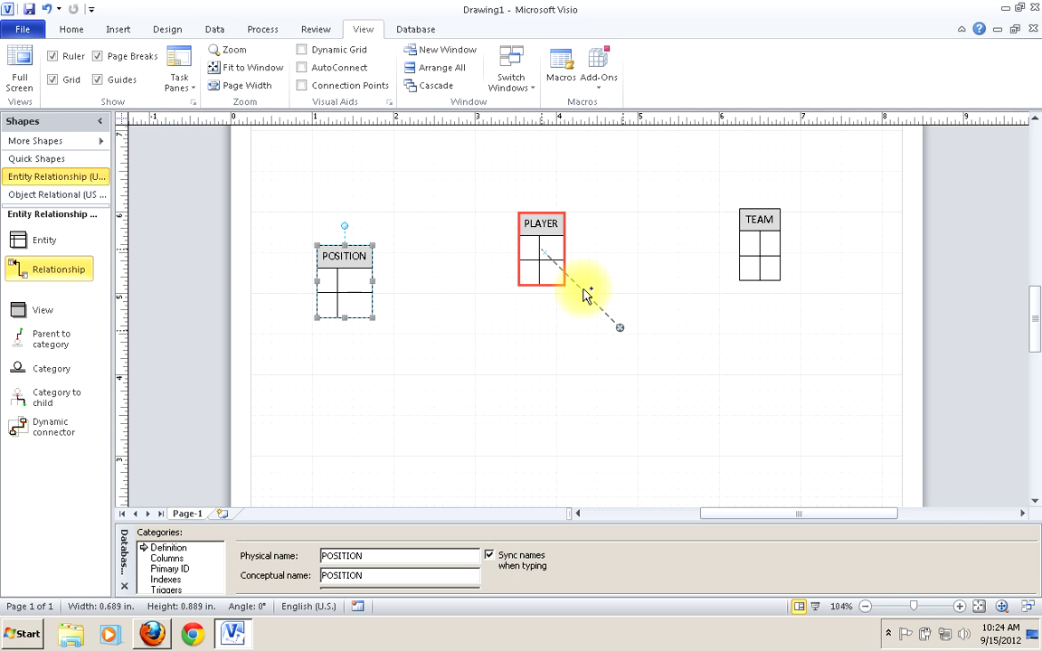
{"action": "left_click_drag", "start_coordinate": [585, 295], "coordinate": [585, 295]}
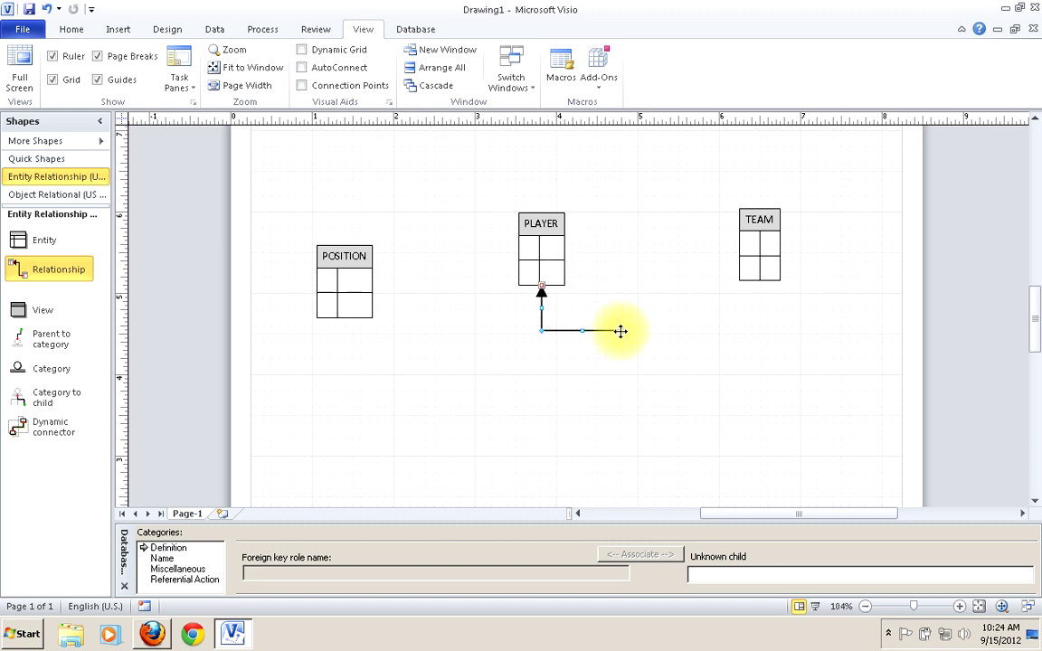
{"action": "left_click_drag", "start_coordinate": [621, 331], "coordinate": [759, 243]}
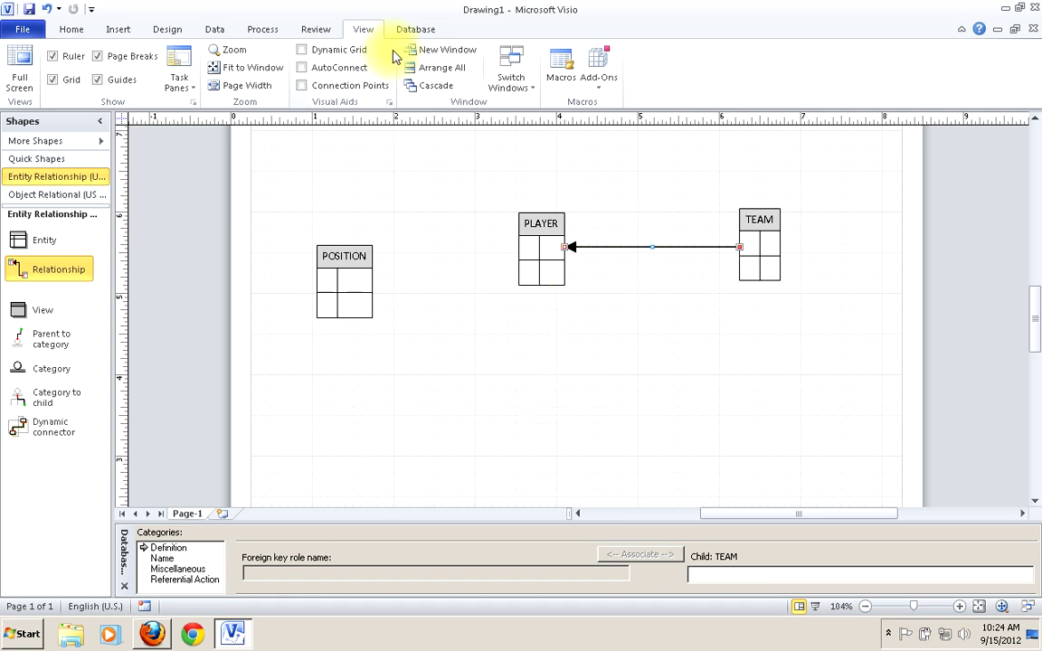
Turn on crow's feet notation for relationships in the database document options
{"action": "left_click", "coordinate": [419, 33]}
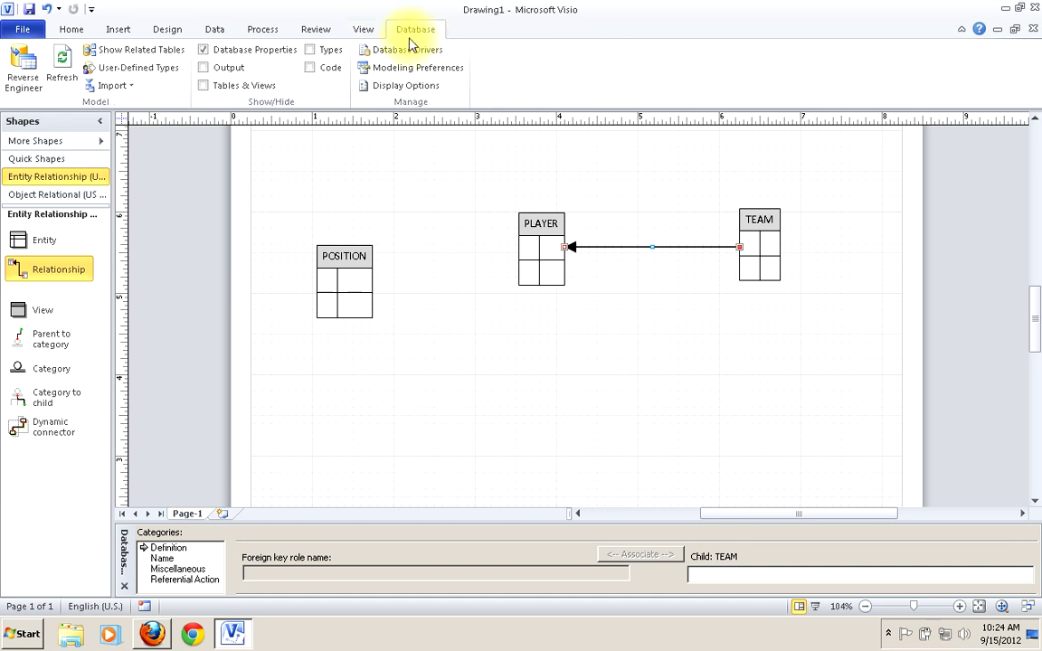
{"action": "left_click", "coordinate": [395, 91]}
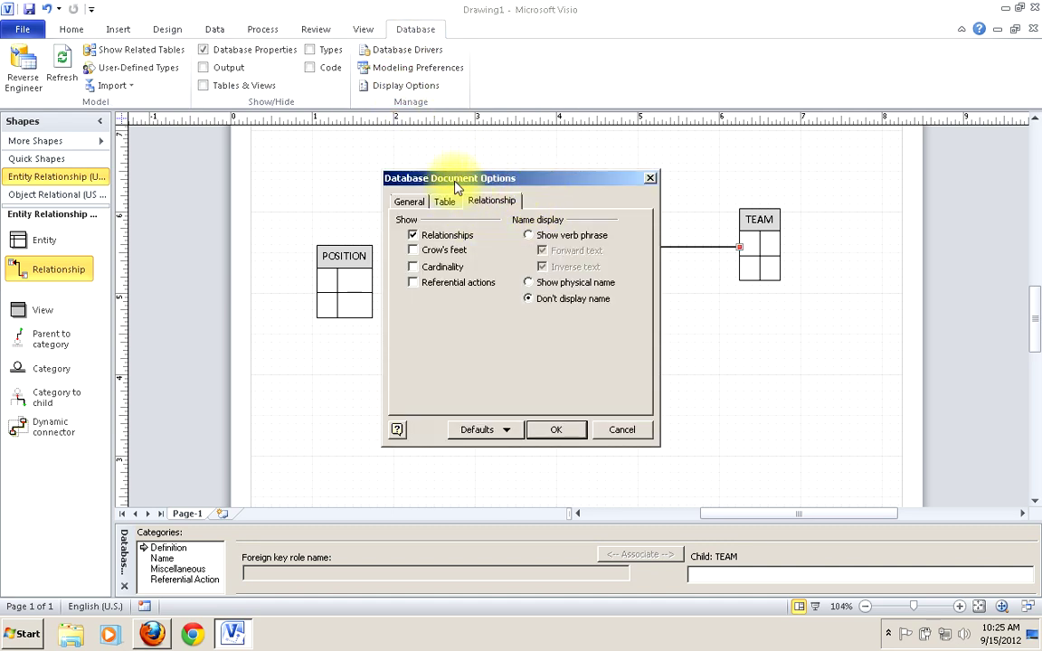
{"action": "left_click", "coordinate": [423, 251]}
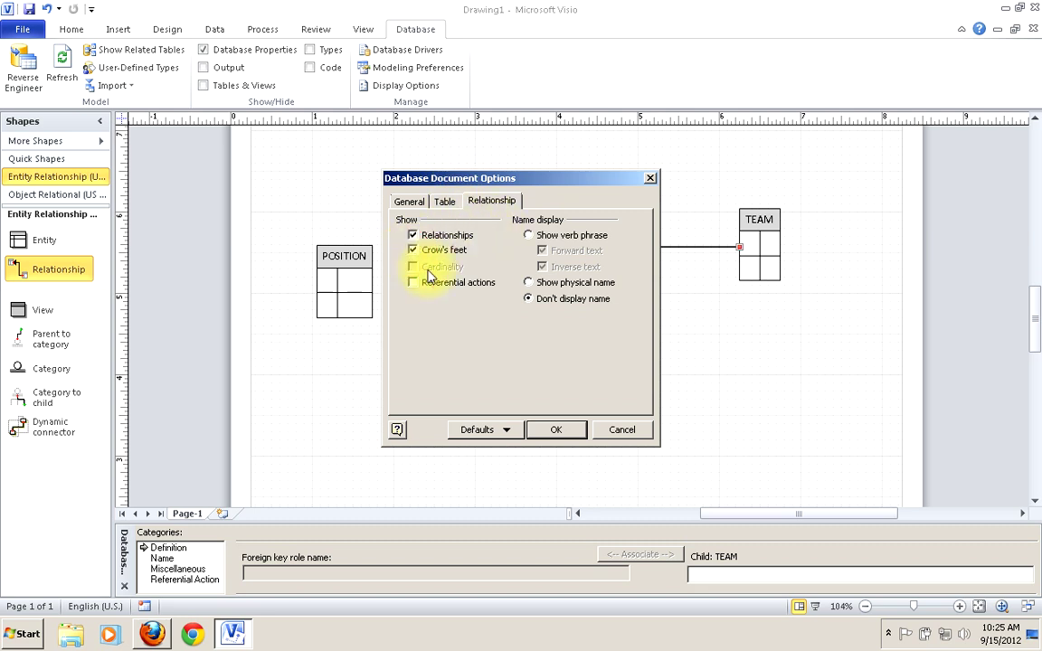
{"action": "left_click", "coordinate": [549, 431]}
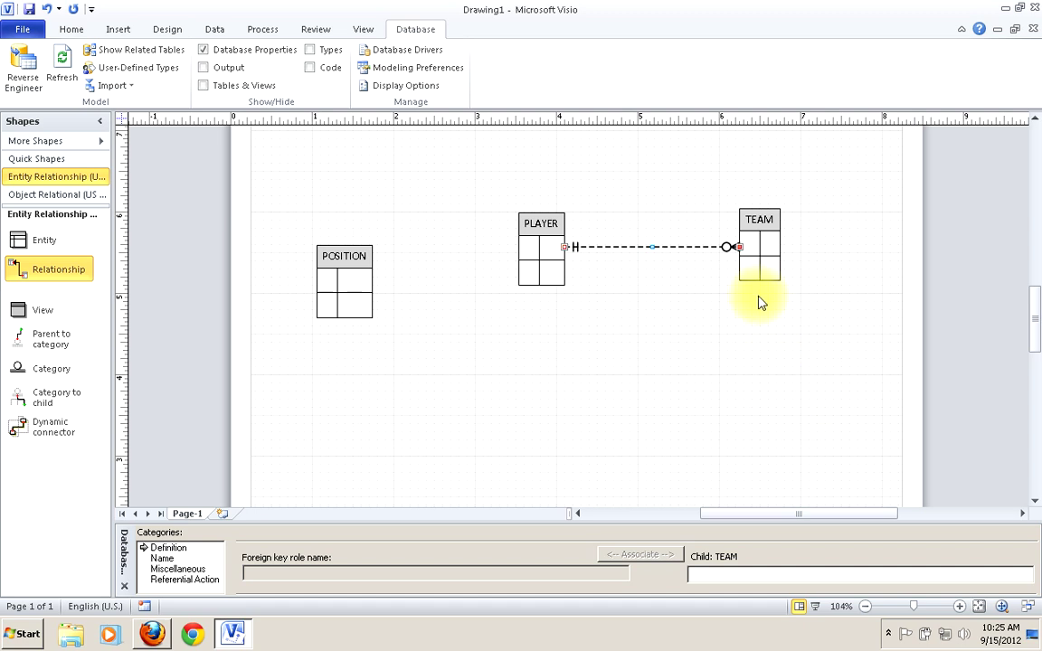
Reverse the relationship between the two entities so that TEAM is the parent and PLAYER is the child
{"action": "left_click_drag", "start_coordinate": [566, 247], "coordinate": [644, 342]}
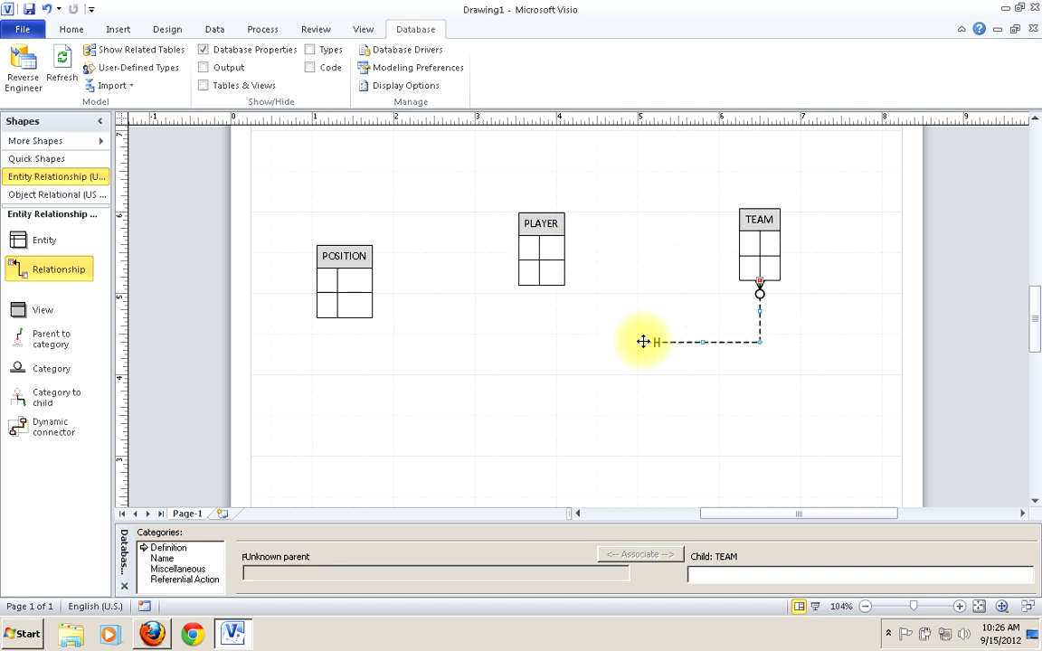
{"action": "left_click", "coordinate": [759, 281]}
{"action": "left_click_drag", "start_coordinate": [760, 281], "coordinate": [541, 175]}
{"action": "left_click_drag", "start_coordinate": [645, 342], "coordinate": [752, 242]}
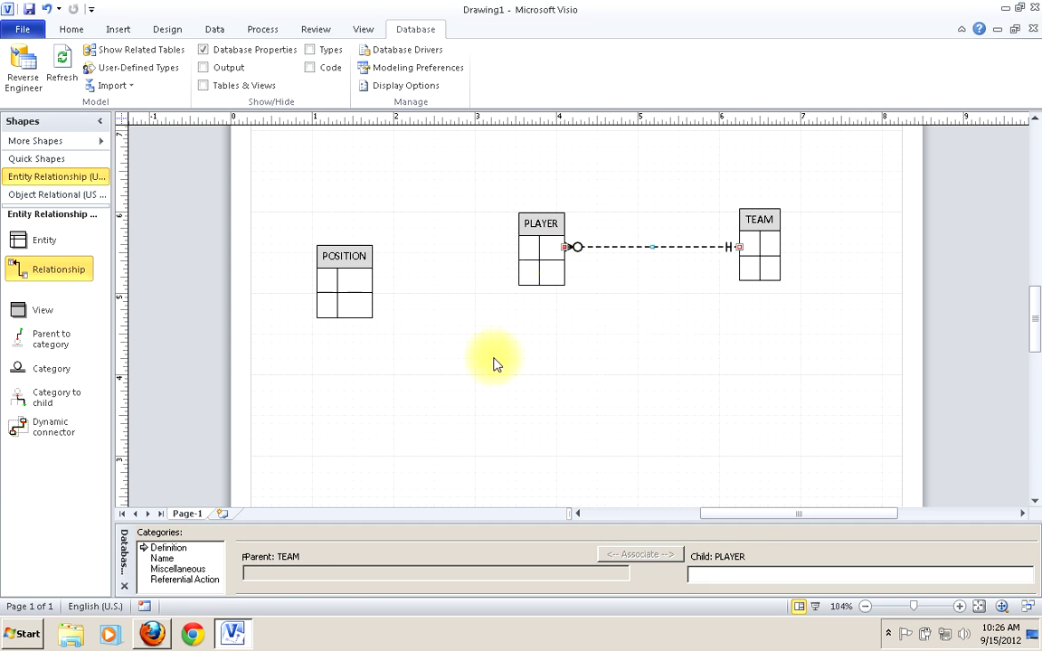
Enlarge the Database Properties area while keeping all three entities in view above it
{"action": "left_click_drag", "start_coordinate": [462, 521], "coordinate": [465, 344]}
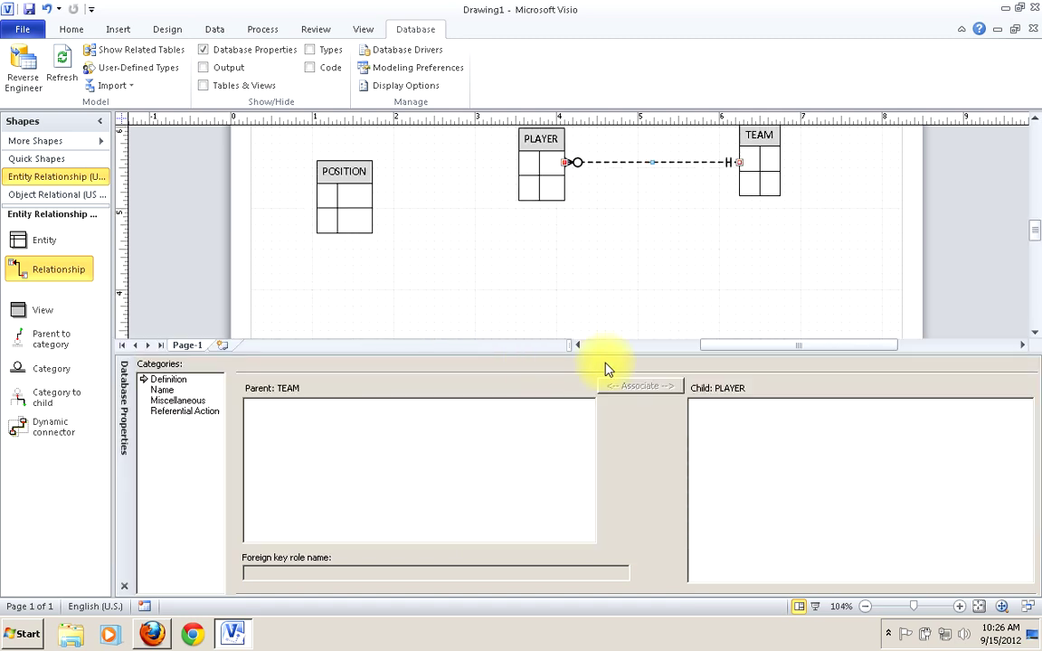
{"action": "left_click", "coordinate": [1035, 118]}
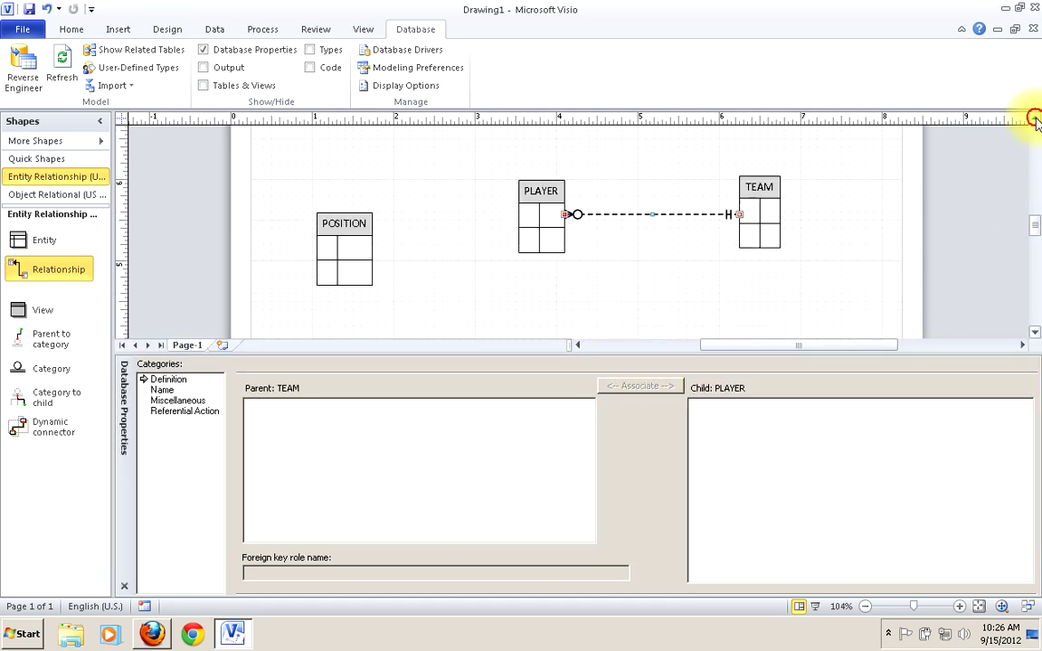
{"action": "left_click", "coordinate": [675, 217]}
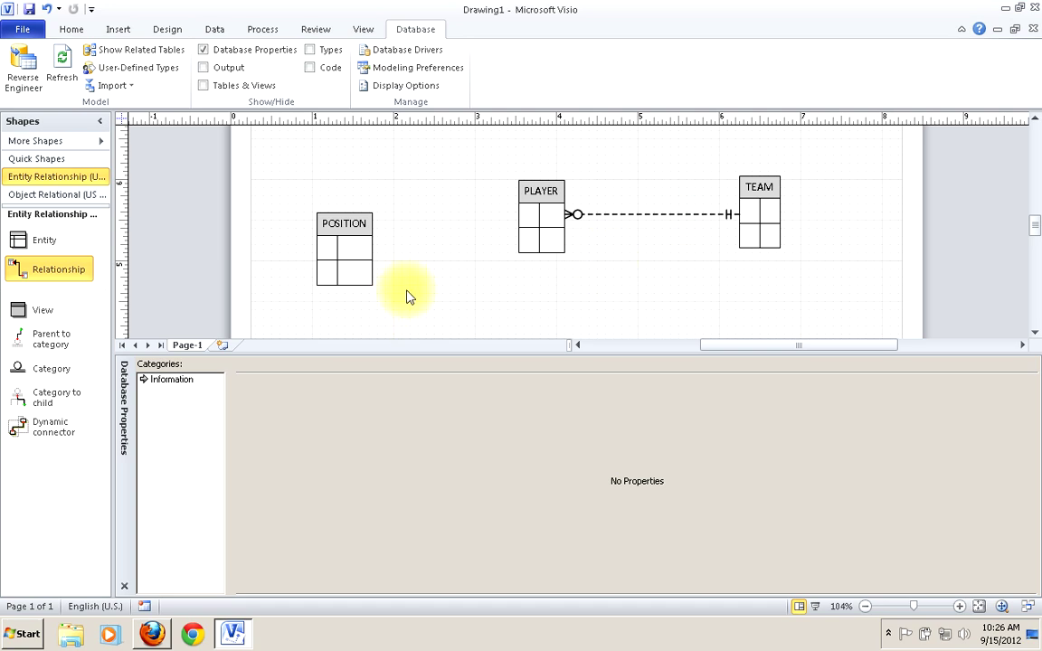
Set the cardinality of the relationship between TEAM and PLAYER to One or more
{"action": "left_click", "coordinate": [617, 215]}
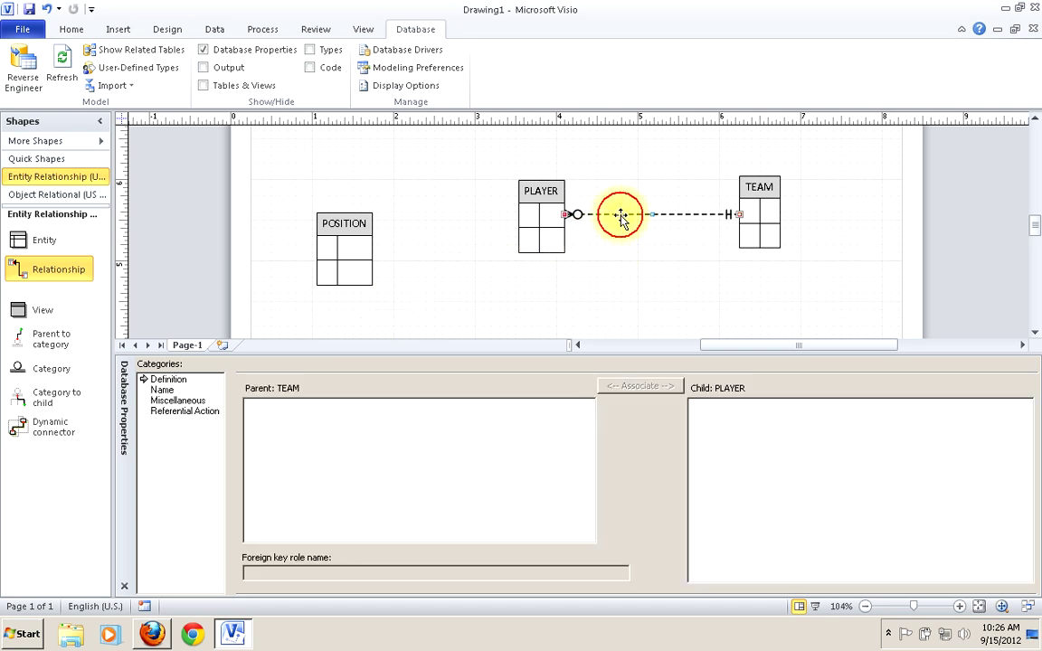
{"action": "left_click", "coordinate": [162, 389]}
{"action": "left_click", "coordinate": [177, 400]}
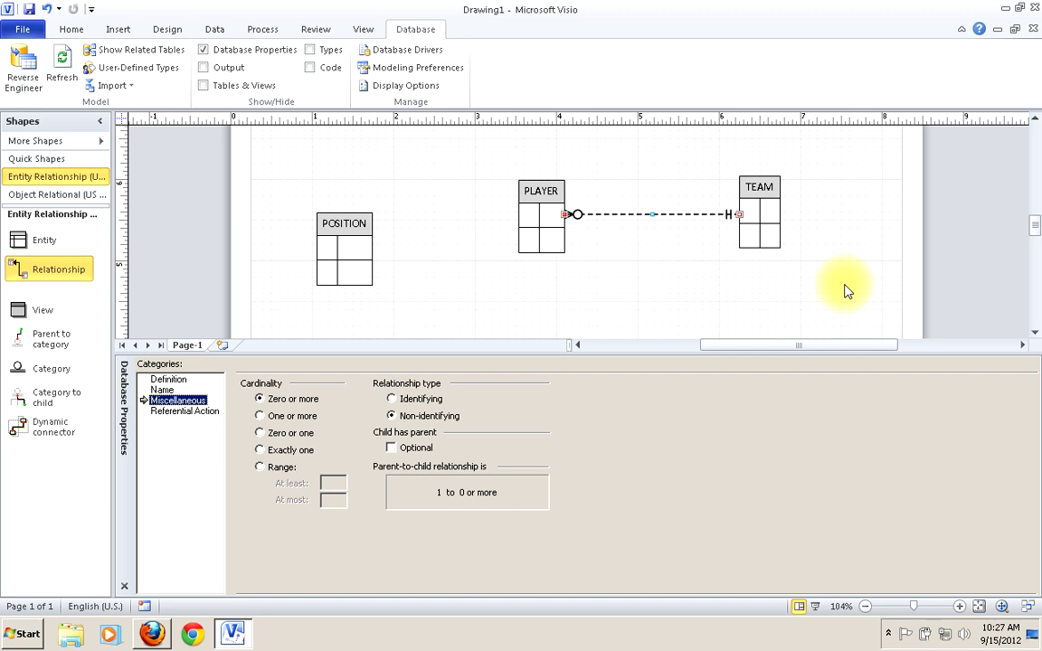
{"action": "left_click", "coordinate": [261, 418]}
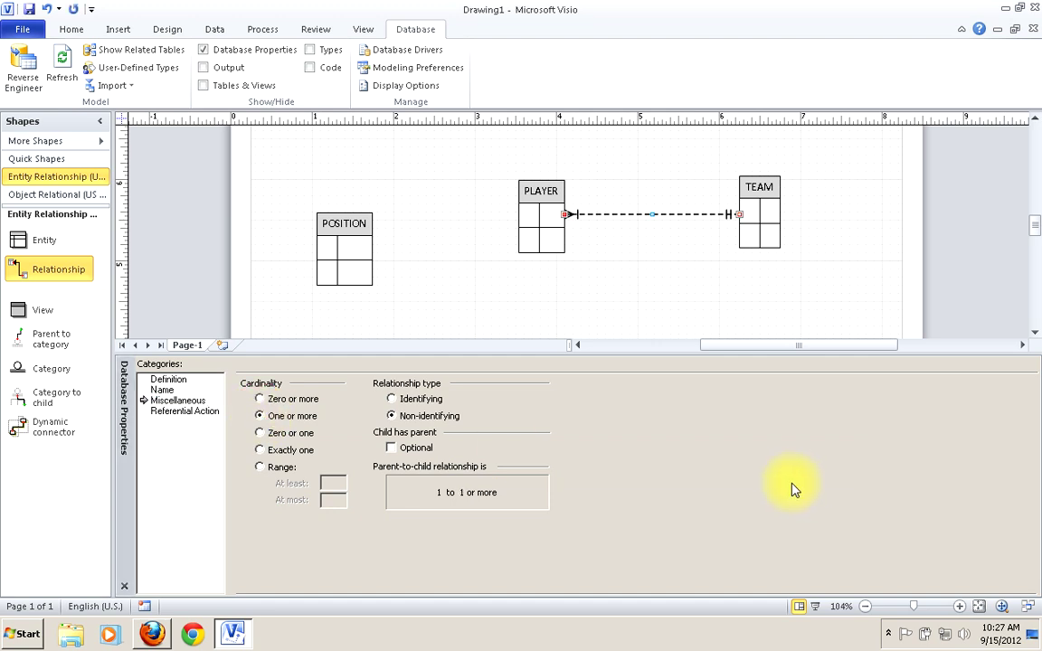
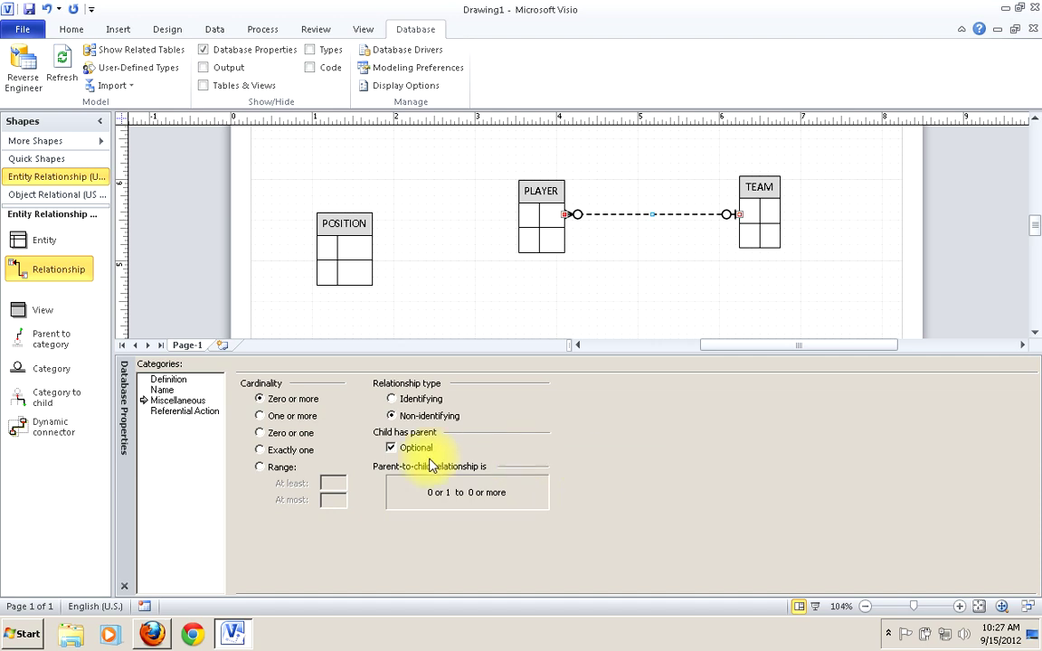
Set the TEAM to PLAYER relationship's cardinality to Zero or more and make the parent mandatory by turning off Optional
{"action": "left_click", "coordinate": [260, 416]}
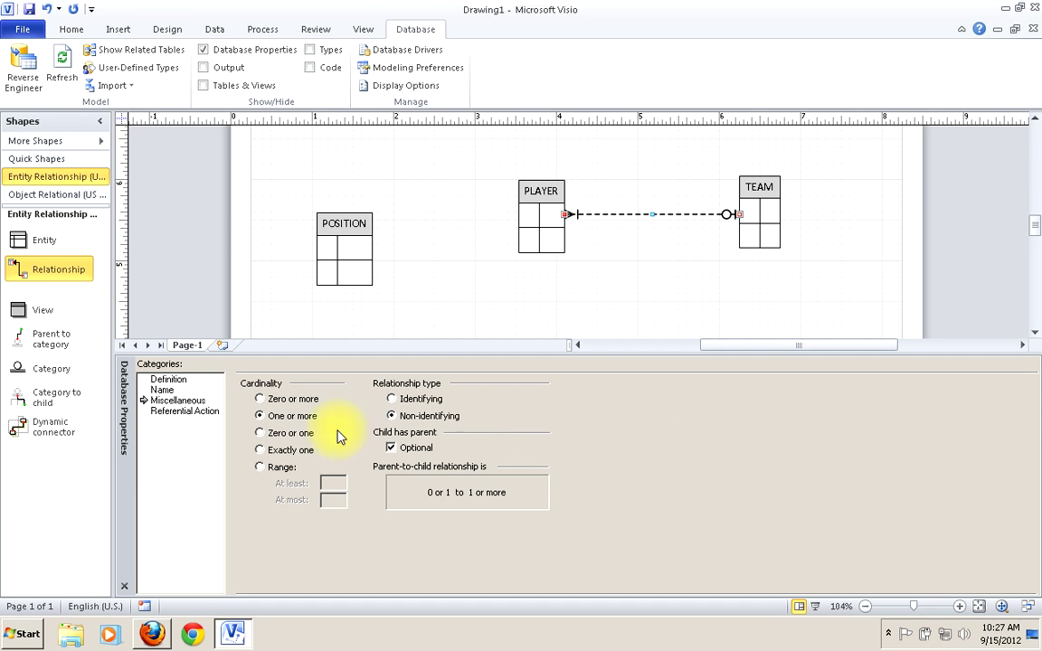
{"action": "left_click", "coordinate": [260, 398]}
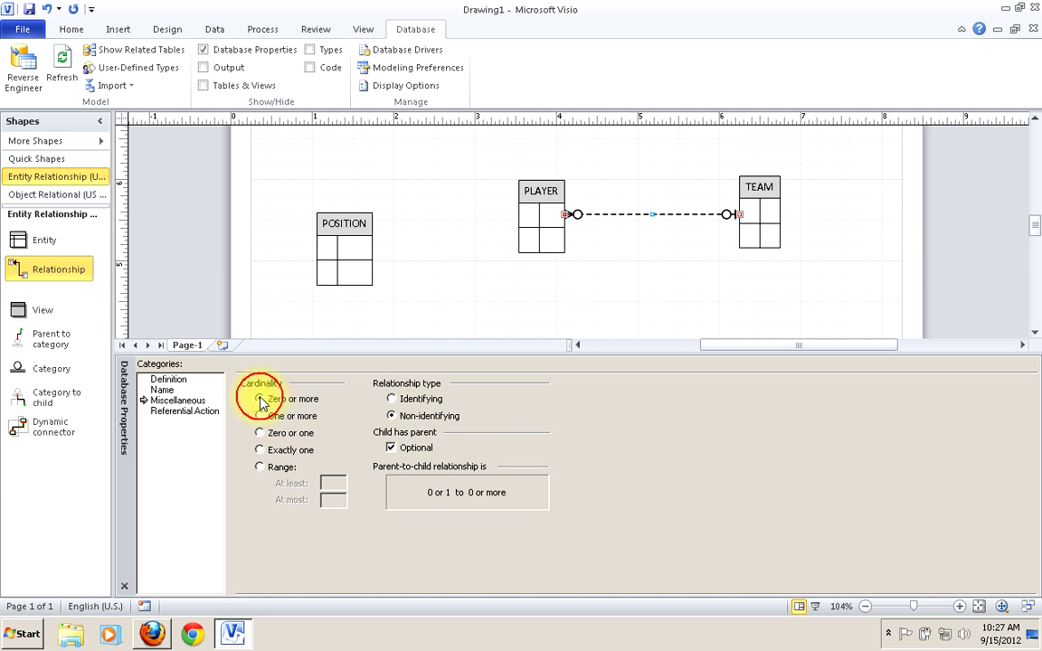
{"action": "left_click", "coordinate": [391, 447]}
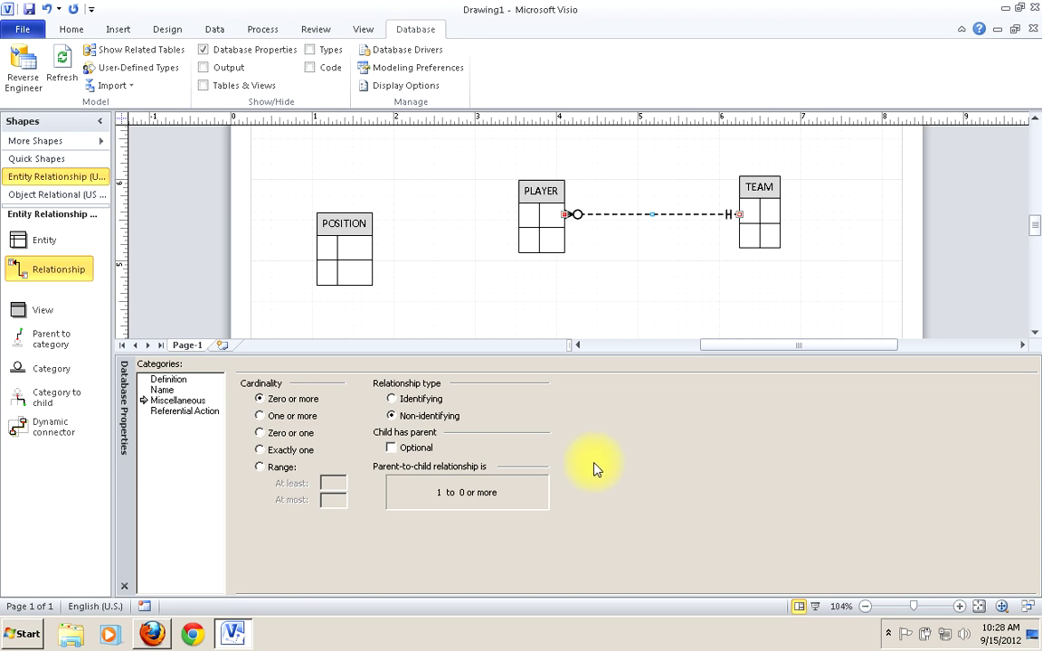
Try One or more with an optional parent on the TEAM to PLAYER relationship, and return it to Zero or more with a mandatory parent
{"action": "left_click", "coordinate": [260, 417]}
{"action": "left_click", "coordinate": [389, 448]}
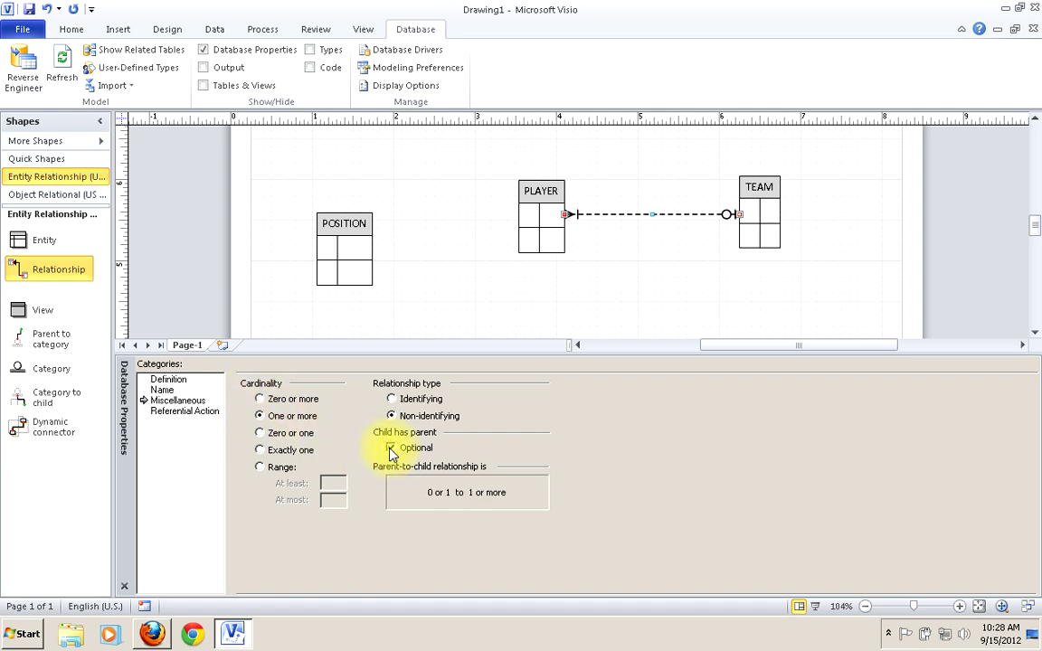
{"action": "left_click", "coordinate": [390, 449]}
{"action": "left_click", "coordinate": [269, 401]}
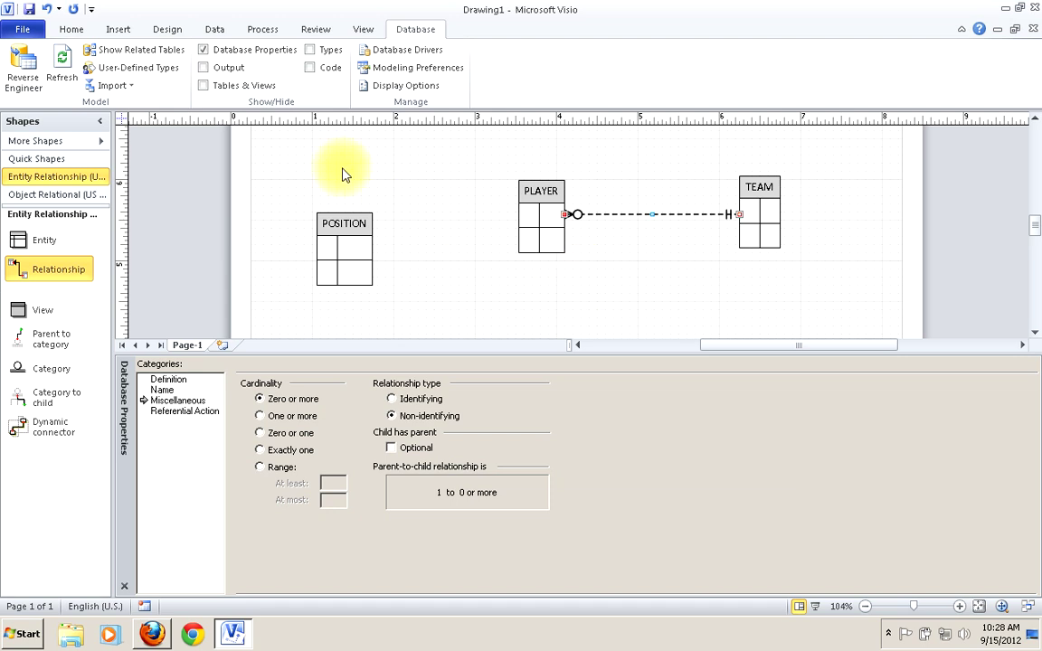
Move the POSITION entity up level with PLAYER and shrink the Database Properties area to enlarge the drawing area
{"action": "left_click", "coordinate": [344, 233]}
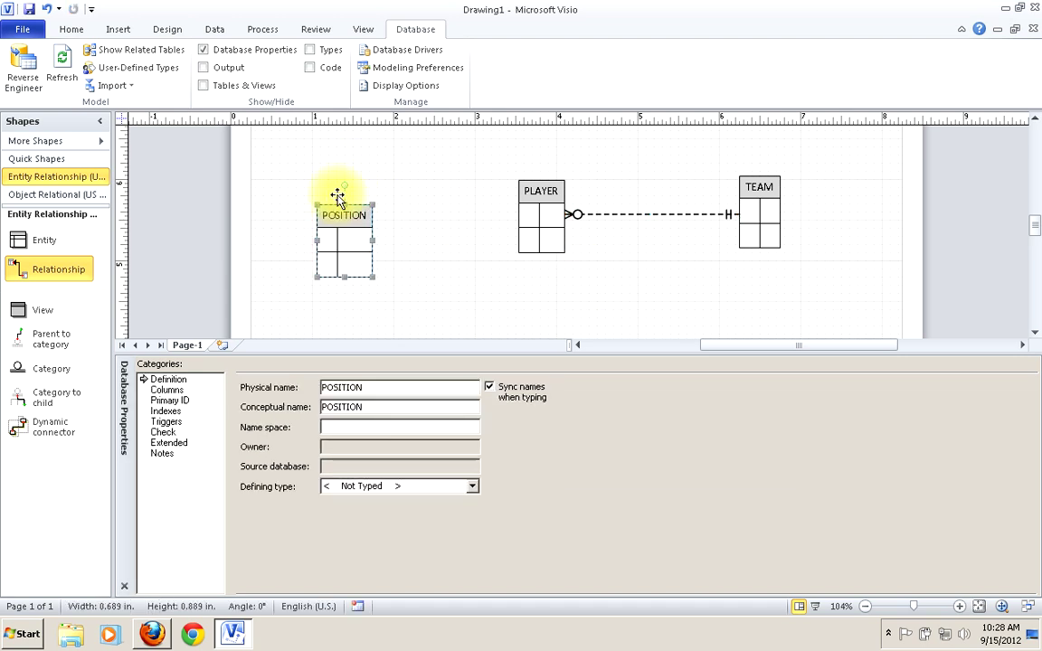
{"action": "left_click_drag", "start_coordinate": [344, 217], "coordinate": [336, 198]}
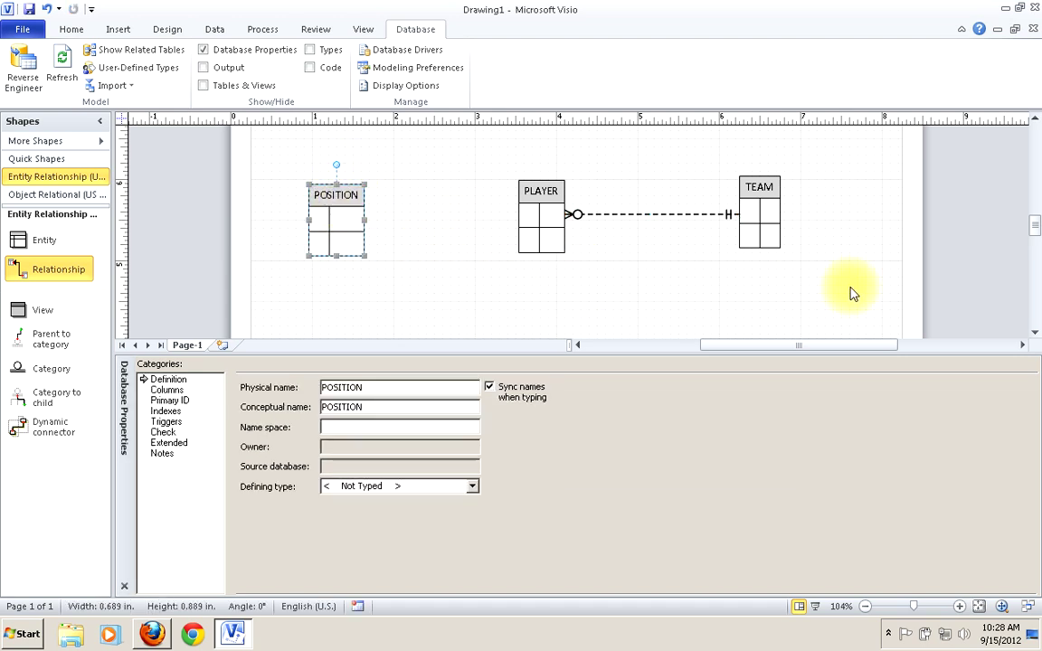
{"action": "left_click_drag", "start_coordinate": [621, 353], "coordinate": [622, 431]}
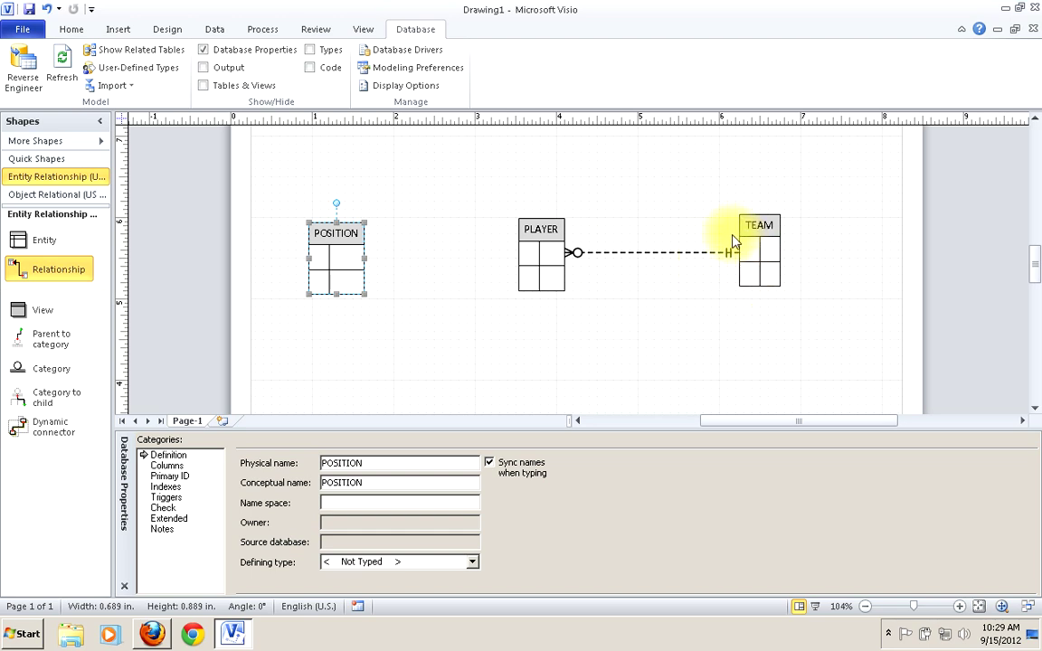
Shift TEAM and PLAYER toward the page's right edge, leaving a wide gap after POSITION, and align all three entities in a row
{"action": "left_click_drag", "start_coordinate": [757, 246], "coordinate": [839, 246]}
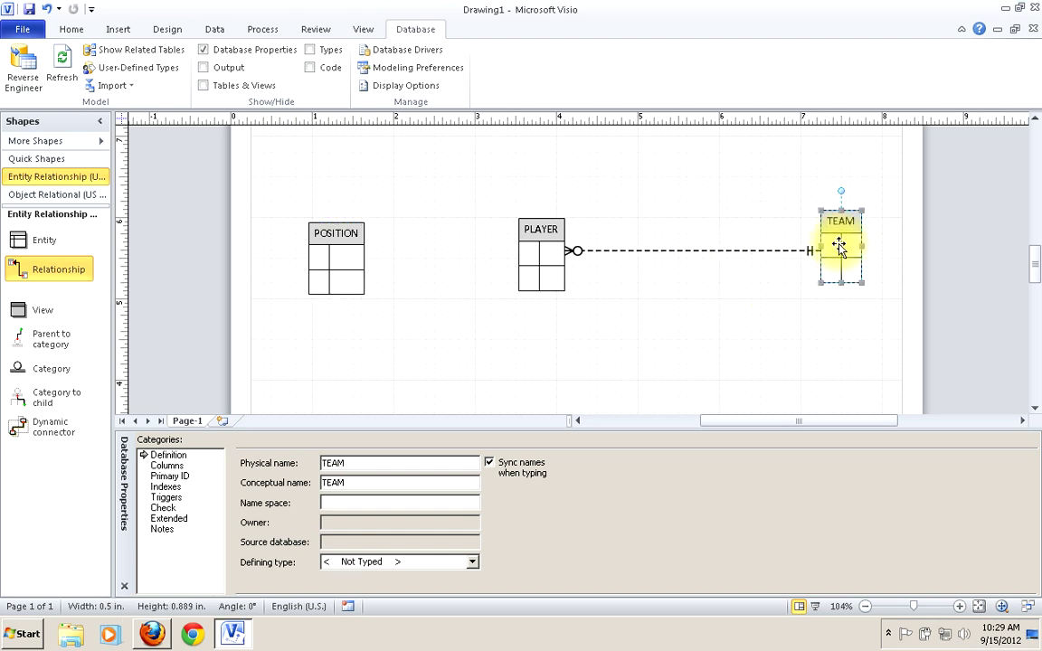
{"action": "left_click_drag", "start_coordinate": [540, 253], "coordinate": [658, 242]}
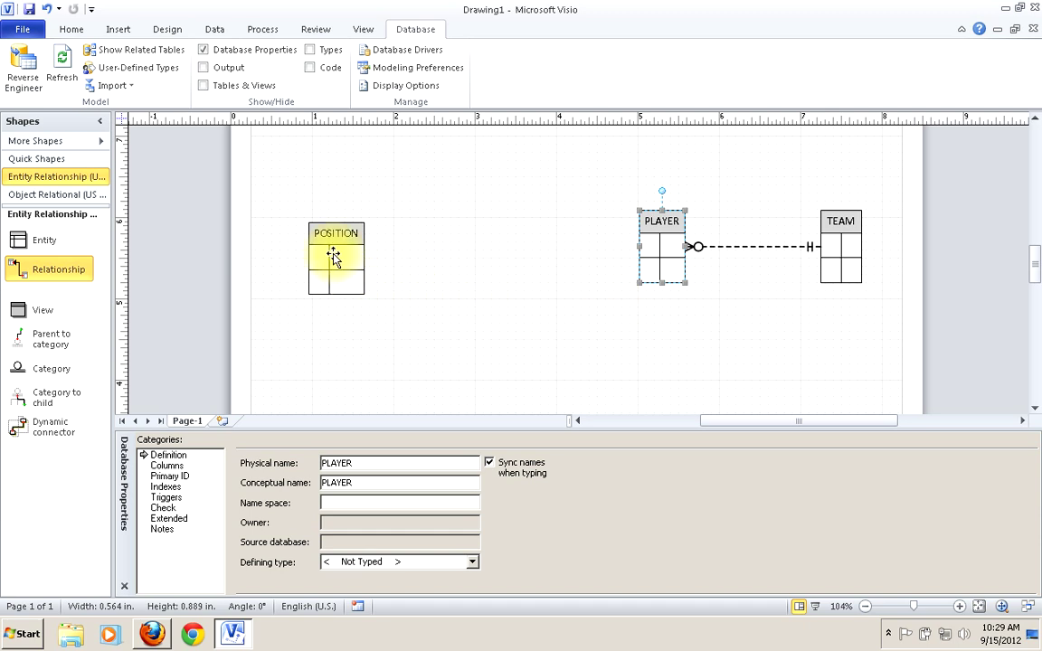
{"action": "left_click_drag", "start_coordinate": [333, 258], "coordinate": [337, 232]}
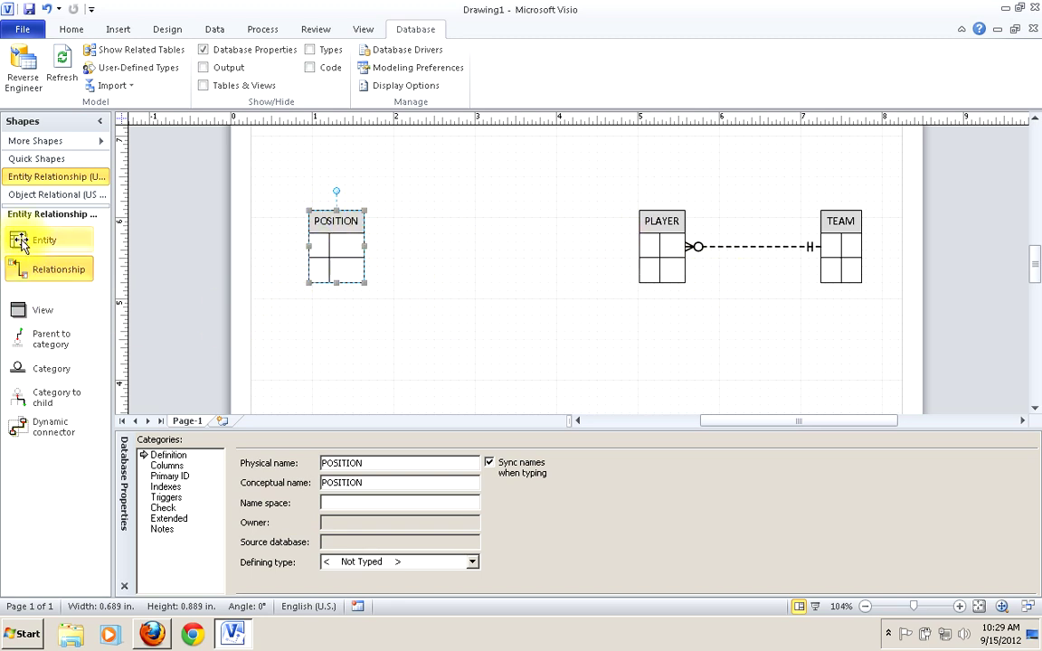
Add a new entity named PLAYER_POSITION in the gap between POSITION and PLAYER
{"action": "left_click_drag", "start_coordinate": [21, 244], "coordinate": [487, 237]}
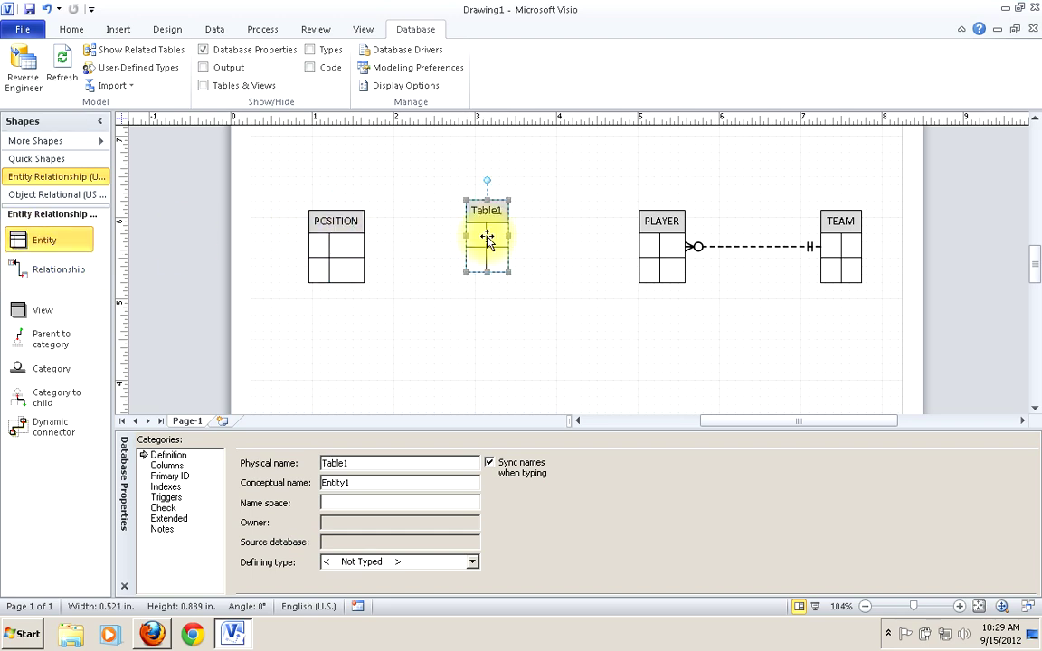
{"action": "double_click", "coordinate": [325, 482]}
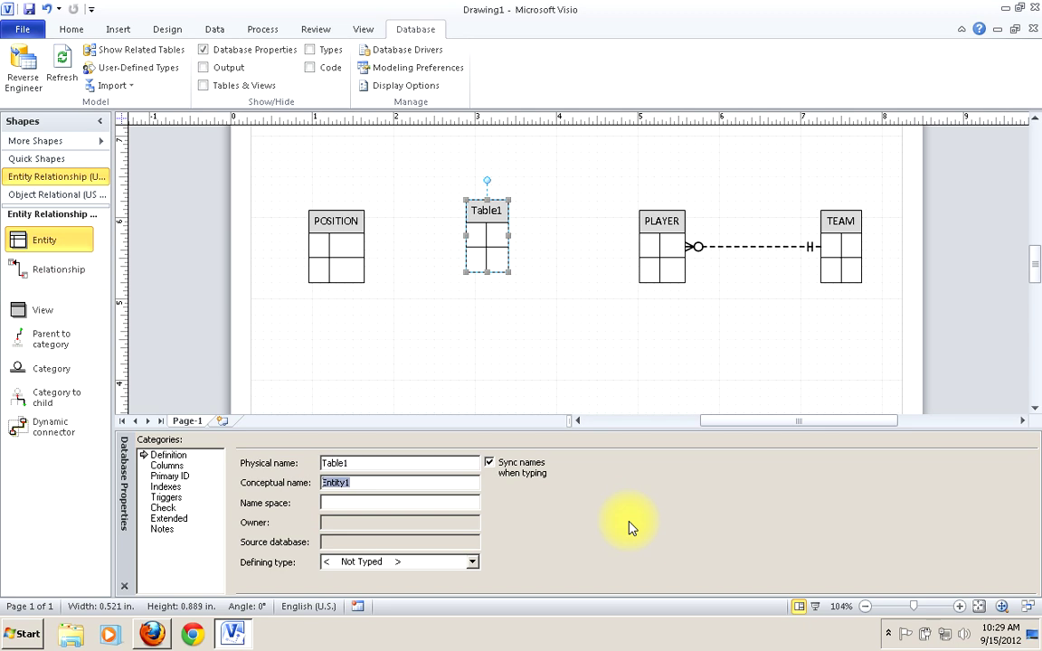
{"action": "type", "text": "PLAYER"}
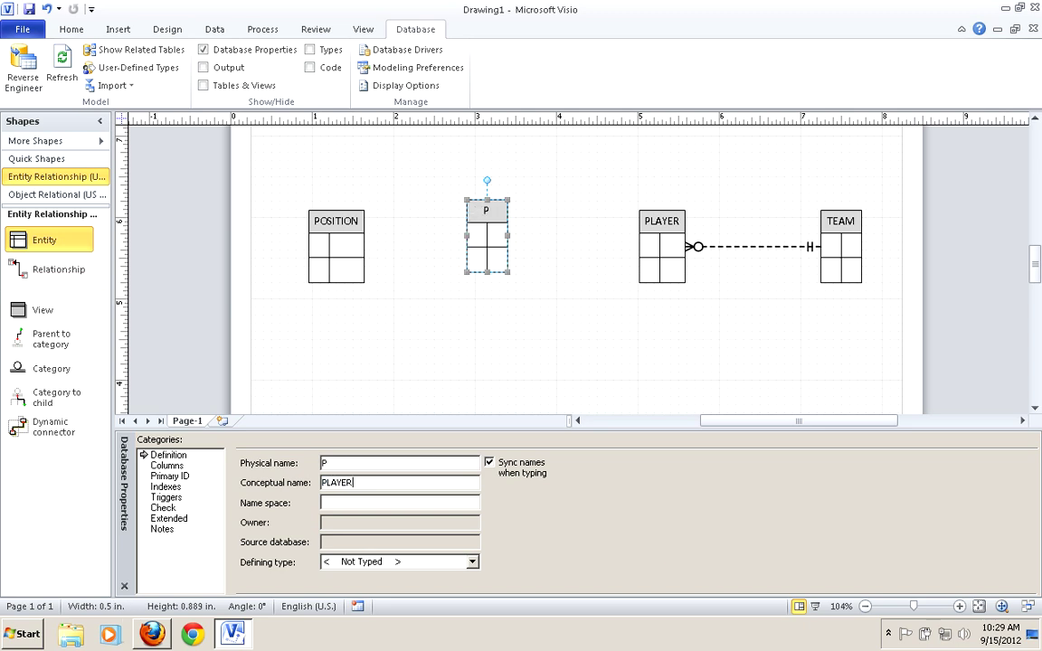
{"action": "type", "text": "_POS"}
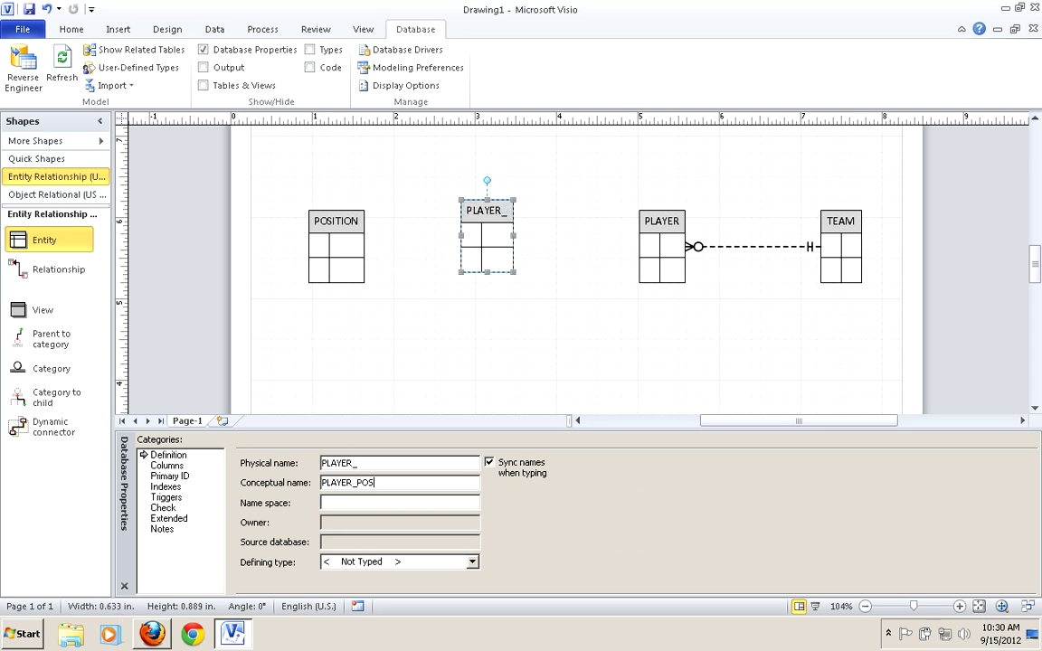
{"action": "type", "text": "ITION"}
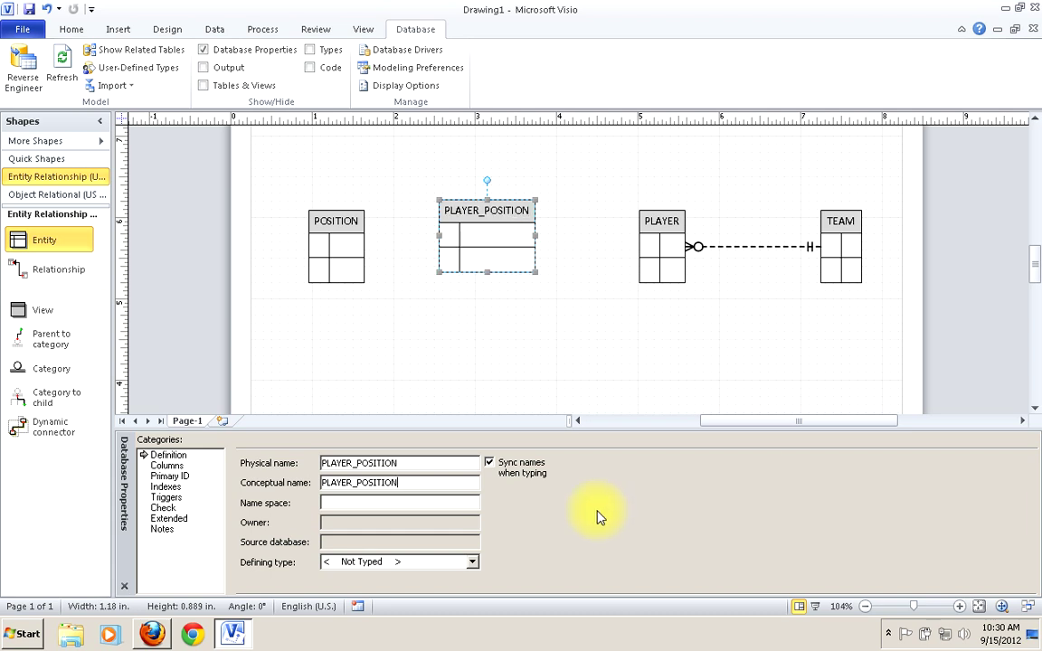
{"action": "left_click", "coordinate": [520, 354]}
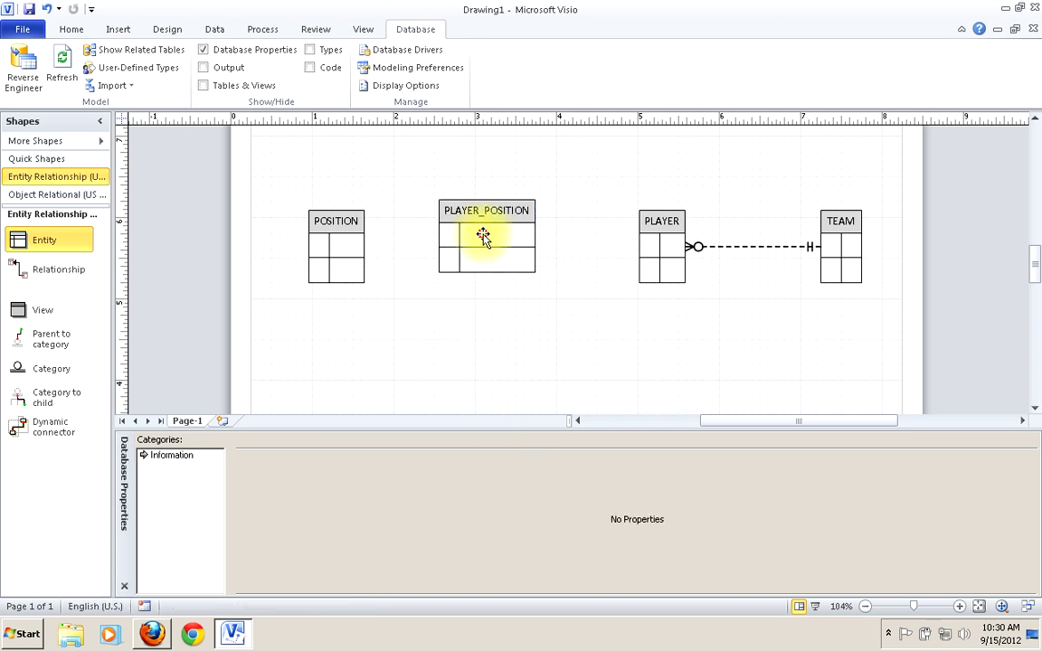
{"action": "left_click_drag", "start_coordinate": [483, 235], "coordinate": [502, 250]}
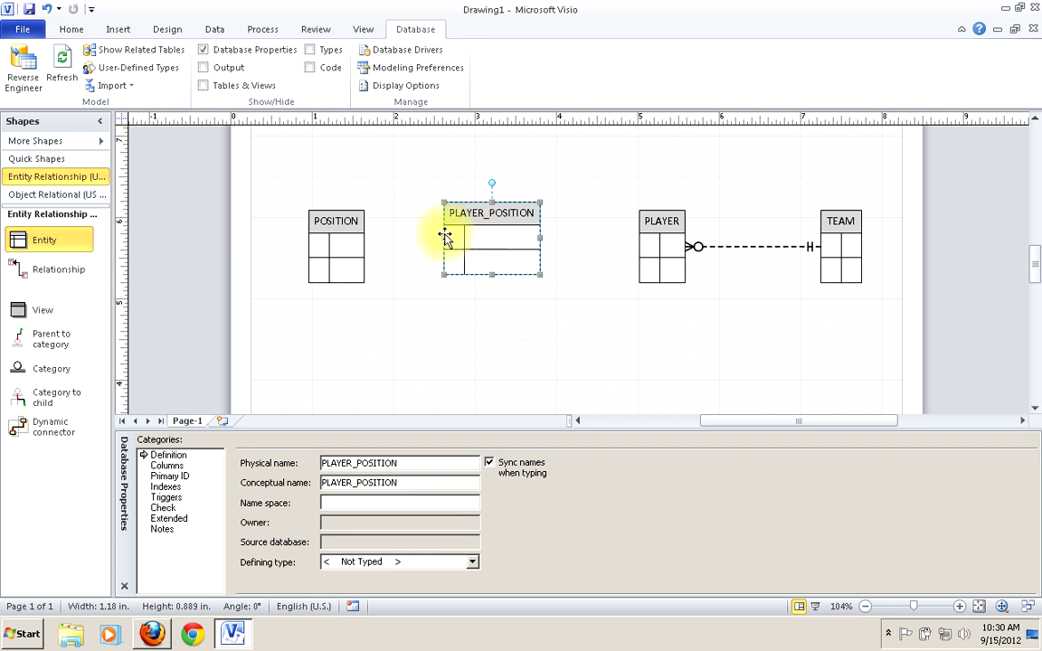
Connect PLAYER_POSITION as the child of both POSITION and PLAYER with two relationships
{"action": "left_click_drag", "start_coordinate": [38, 271], "coordinate": [368, 287]}
{"action": "left_click_drag", "start_coordinate": [411, 327], "coordinate": [472, 237]}
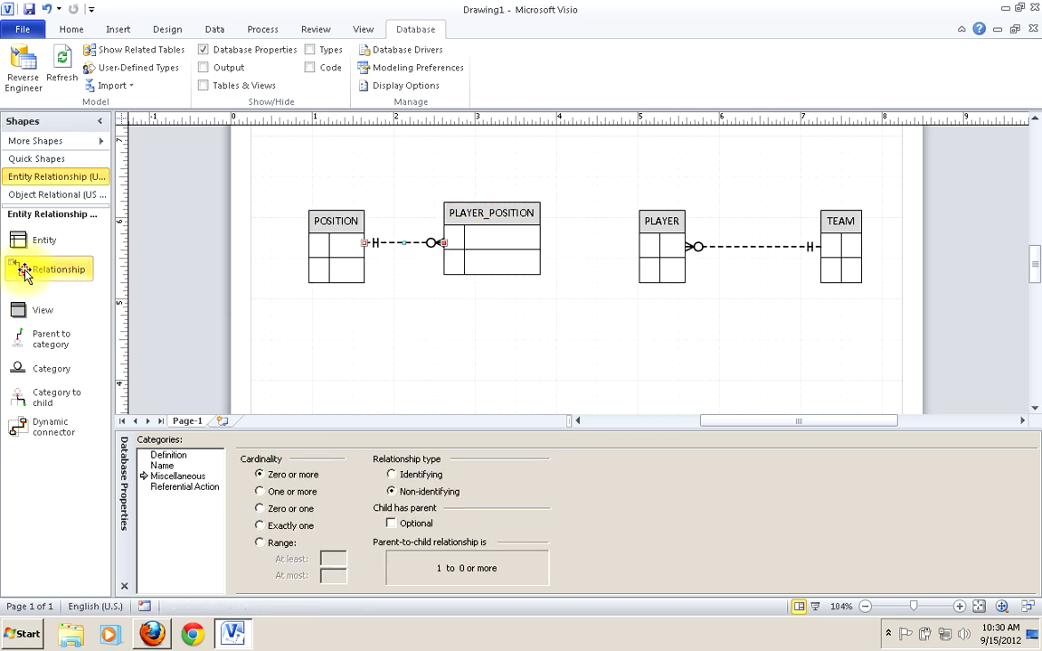
{"action": "left_click_drag", "start_coordinate": [27, 284], "coordinate": [484, 232]}
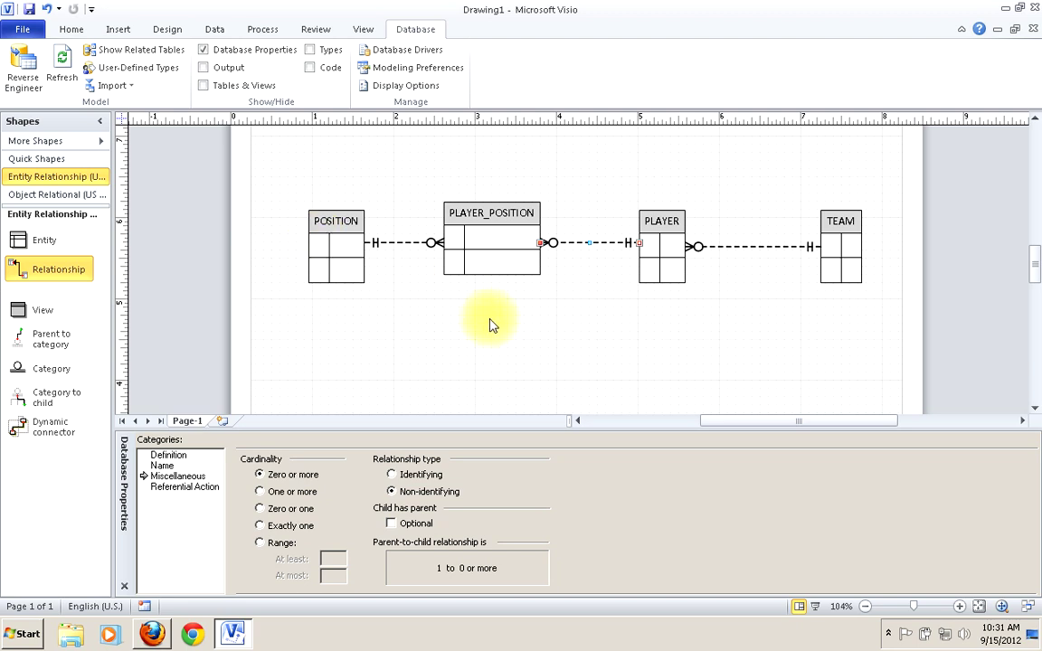
Try One or more as the cardinality between POSITION and PLAYER_POSITION, and return it to Zero or more
{"action": "left_click", "coordinate": [404, 242]}
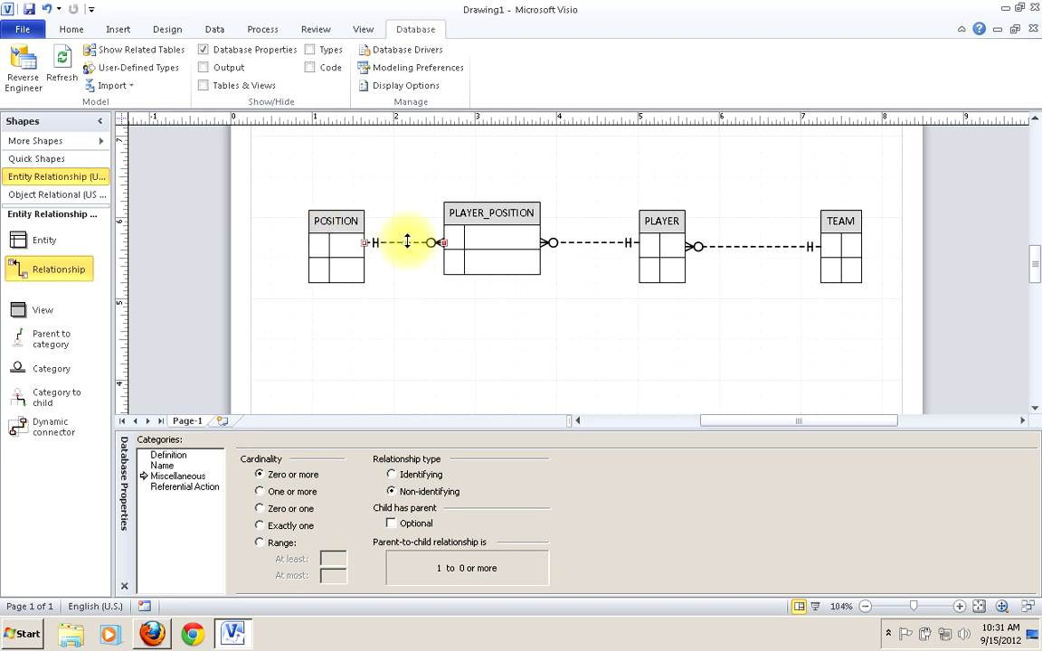
{"action": "left_click", "coordinate": [260, 491]}
{"action": "left_click", "coordinate": [260, 476]}
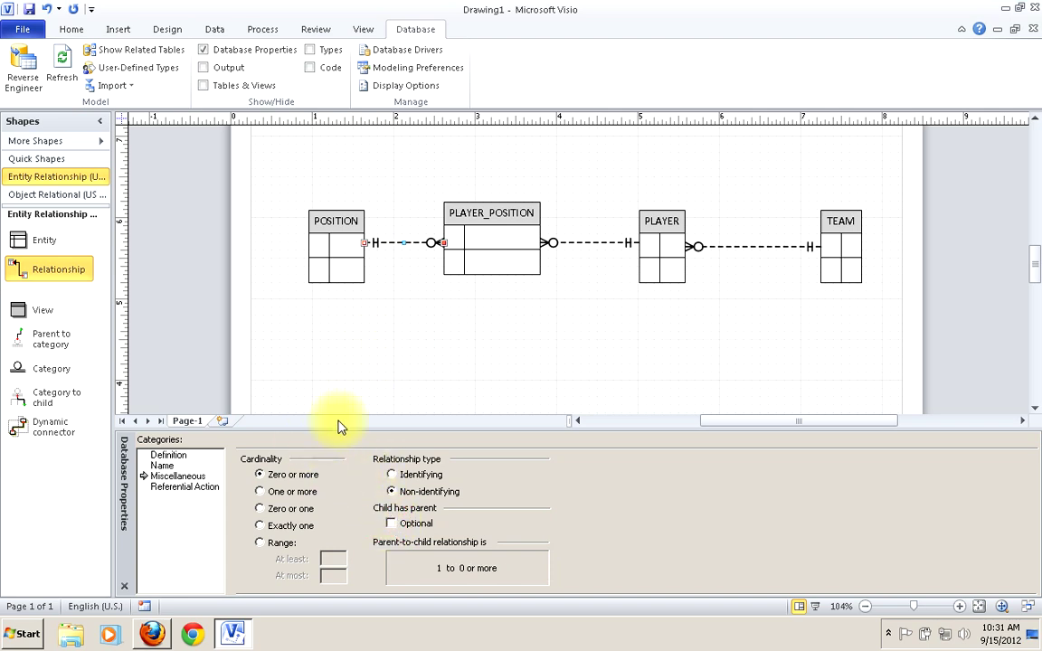
Examine the name phrases and the parent-child definition of the relationship between POSITION and PLAYER_POSITION
{"action": "left_click", "coordinate": [164, 466]}
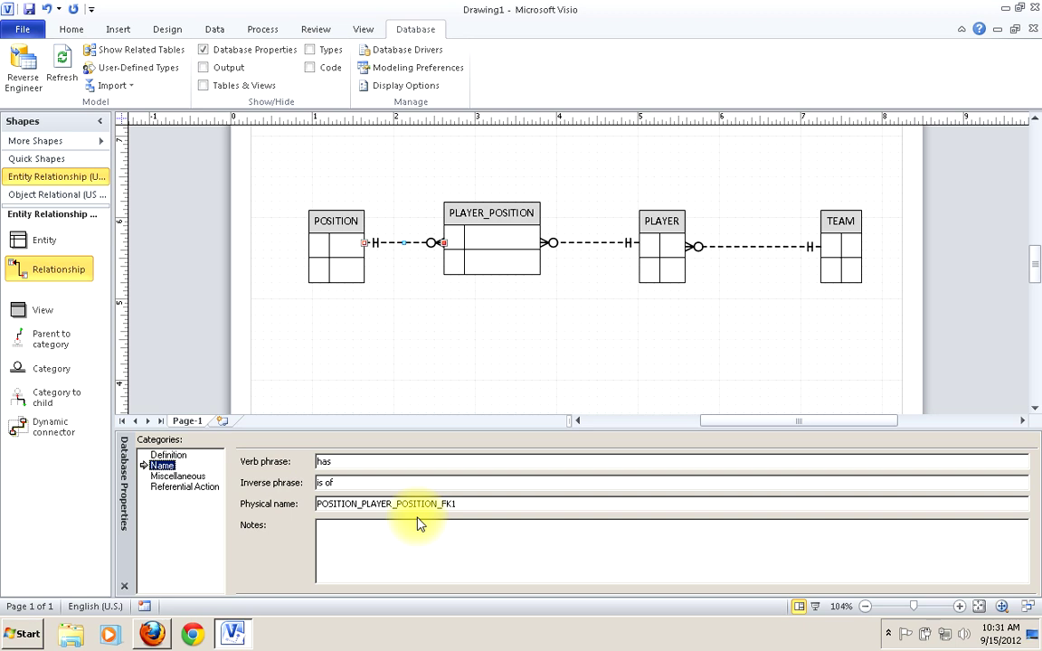
{"action": "left_click", "coordinate": [344, 459]}
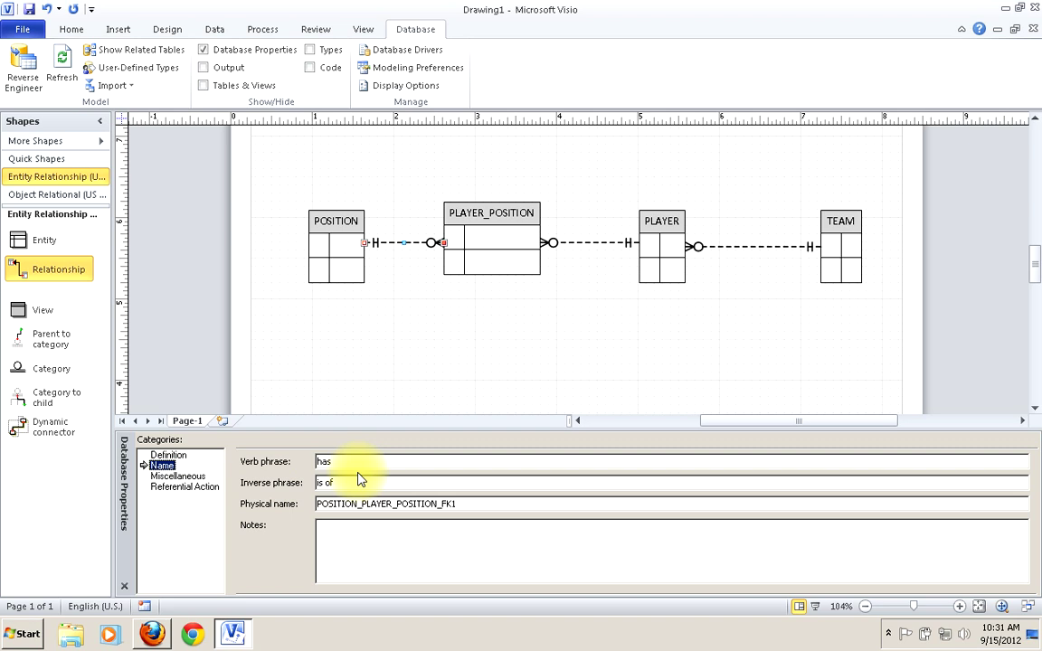
{"action": "left_click", "coordinate": [167, 455]}
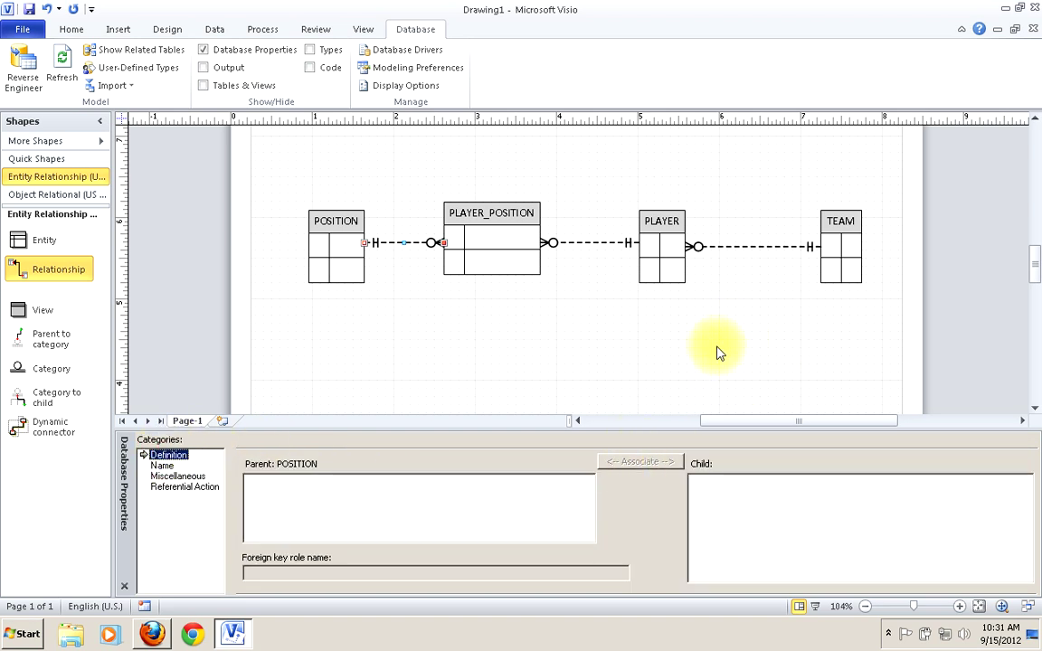
Reposition POSITION, PLAYER_POSITION and TEAM so the four entities form an evenly spaced row with straight relationship lines
{"action": "left_click", "coordinate": [333, 244]}
{"action": "left_click_drag", "start_coordinate": [332, 245], "coordinate": [321, 241]}
{"action": "left_click", "coordinate": [497, 237]}
{"action": "left_click_drag", "start_coordinate": [498, 237], "coordinate": [503, 249]}
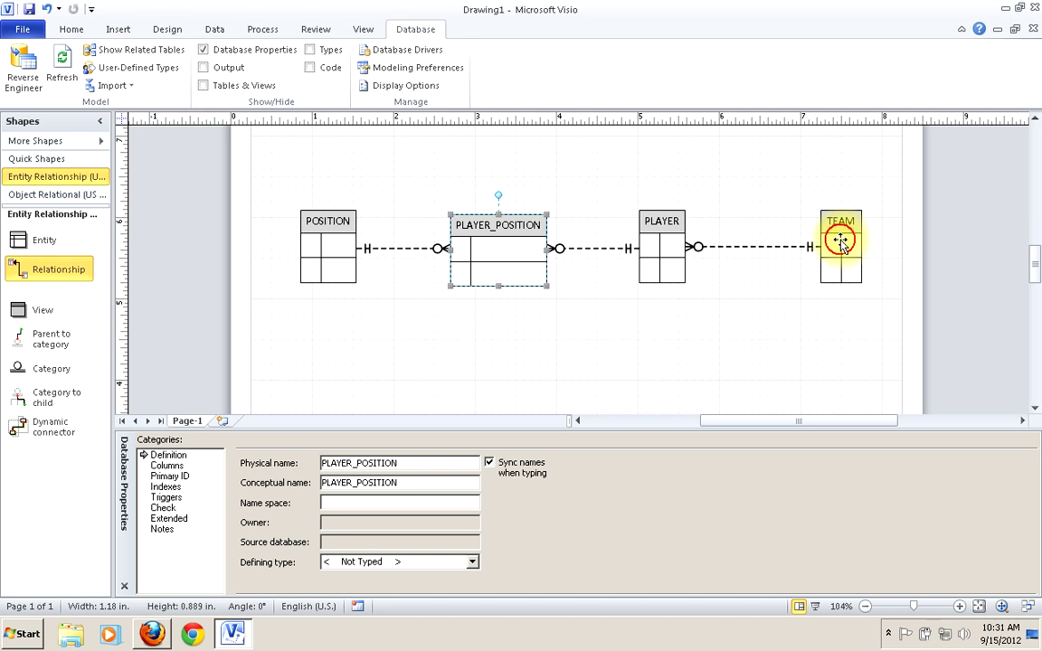
{"action": "left_click_drag", "start_coordinate": [842, 244], "coordinate": [809, 242]}
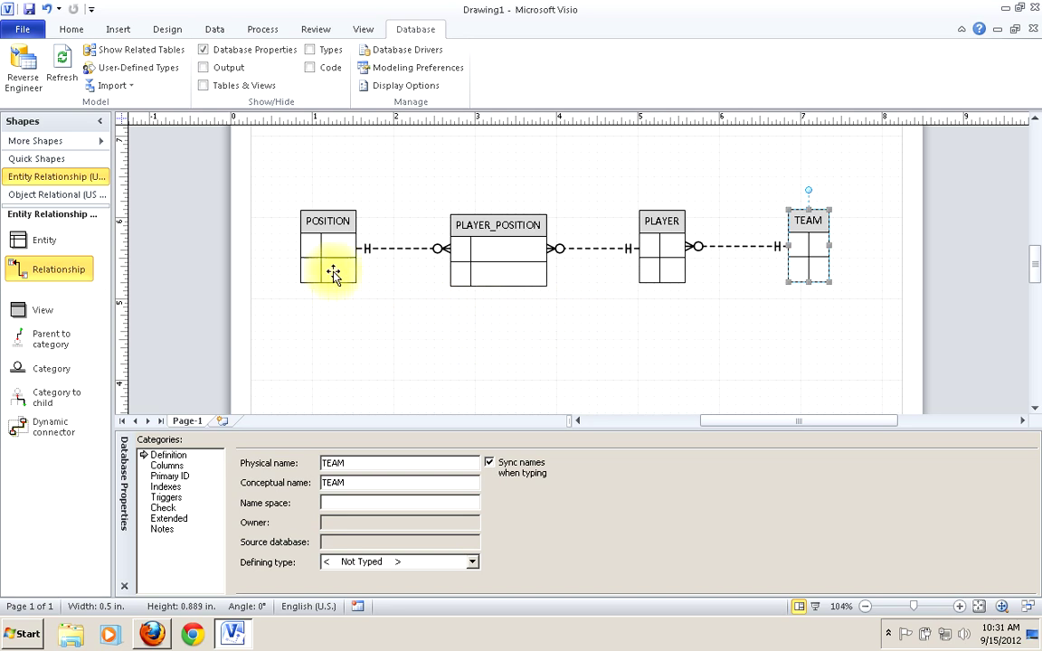
Add a column named PositionId to the POSITION entity
{"action": "left_click", "coordinate": [326, 243]}
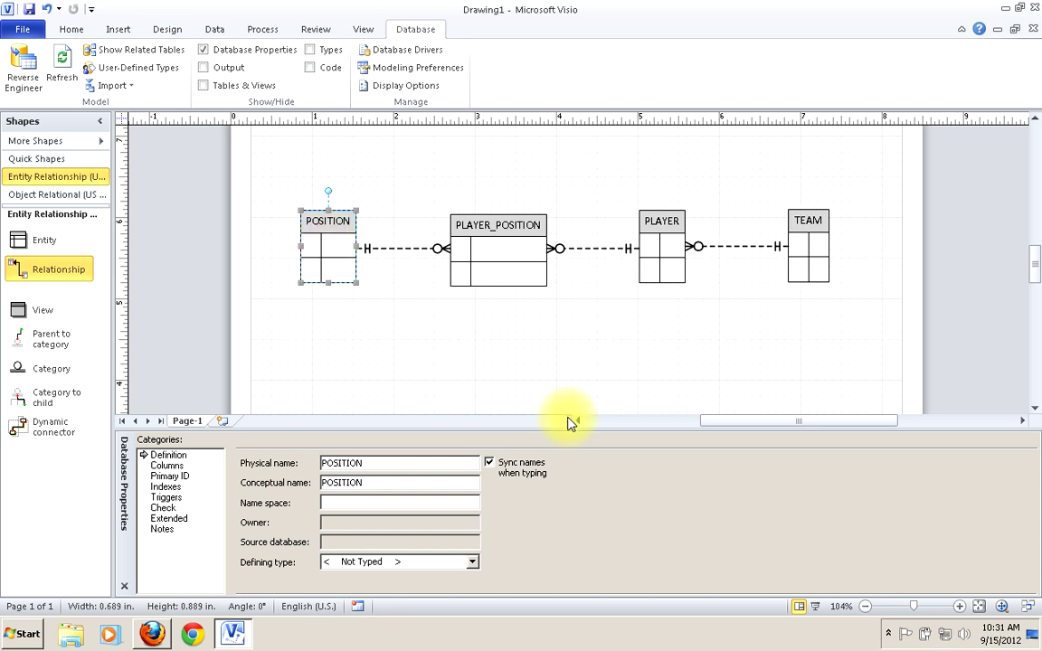
{"action": "left_click", "coordinate": [158, 467]}
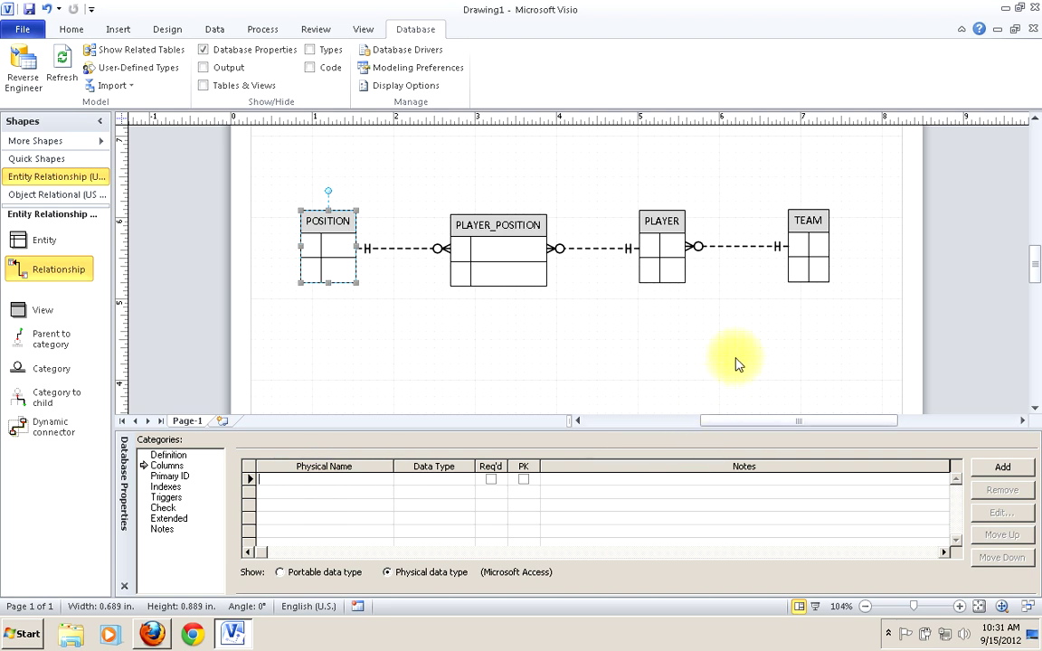
{"action": "type", "text": "Pos"}
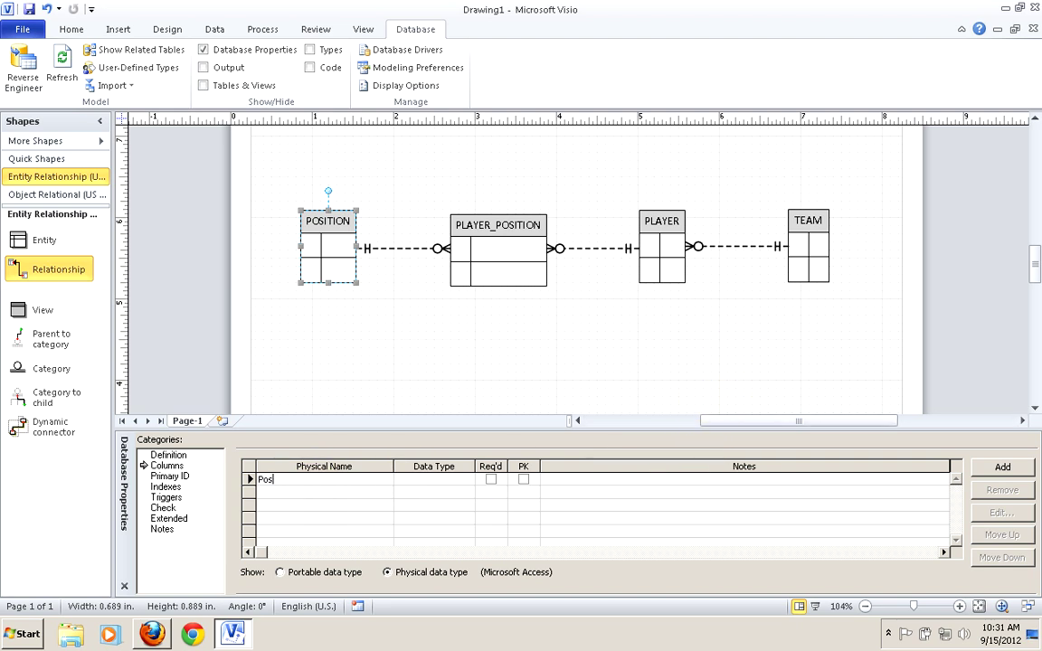
{"action": "type", "text": "ition"}
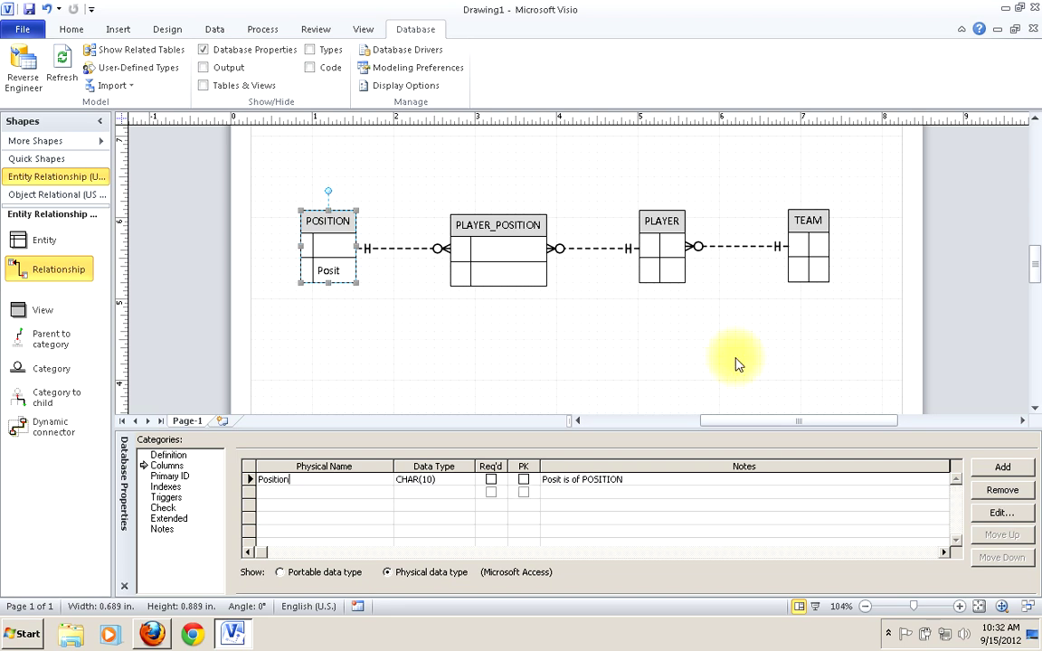
{"action": "type", "text": "Id"}
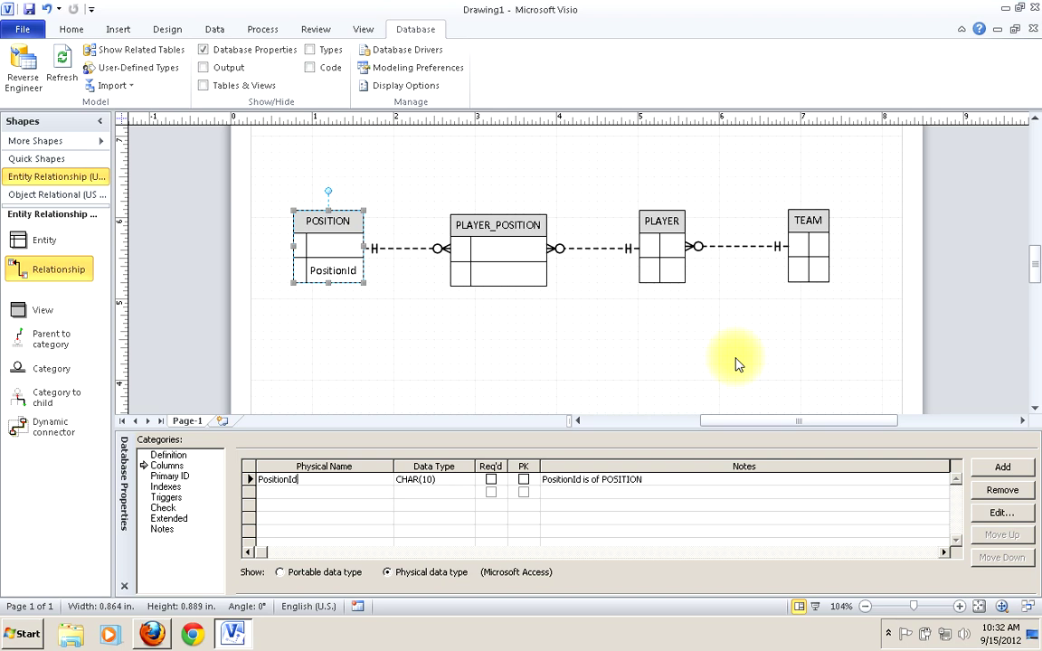
Set the data type of the PositionId column to INTEGER
{"action": "left_click", "coordinate": [437, 480]}
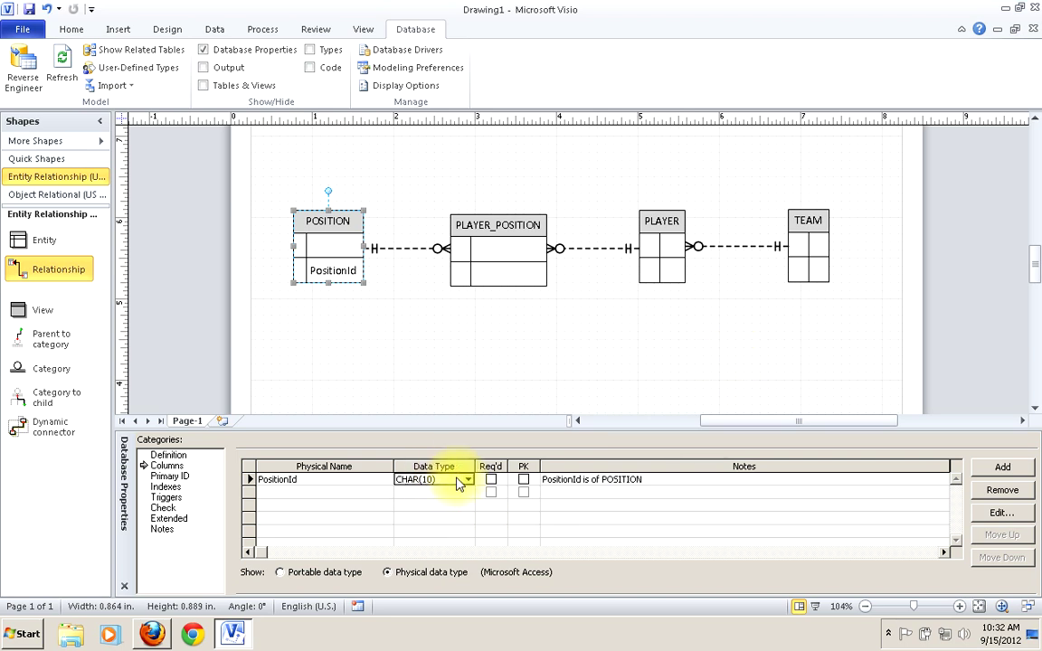
{"action": "left_click", "coordinate": [468, 480]}
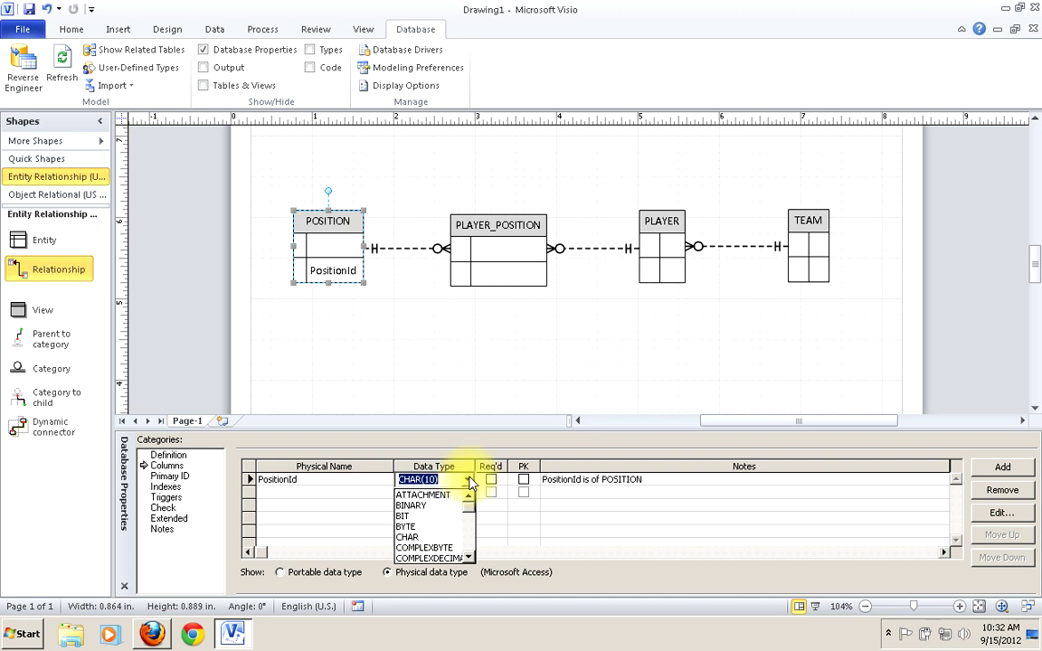
{"action": "left_click_drag", "start_coordinate": [468, 505], "coordinate": [472, 530]}
{"action": "left_click", "coordinate": [443, 526]}
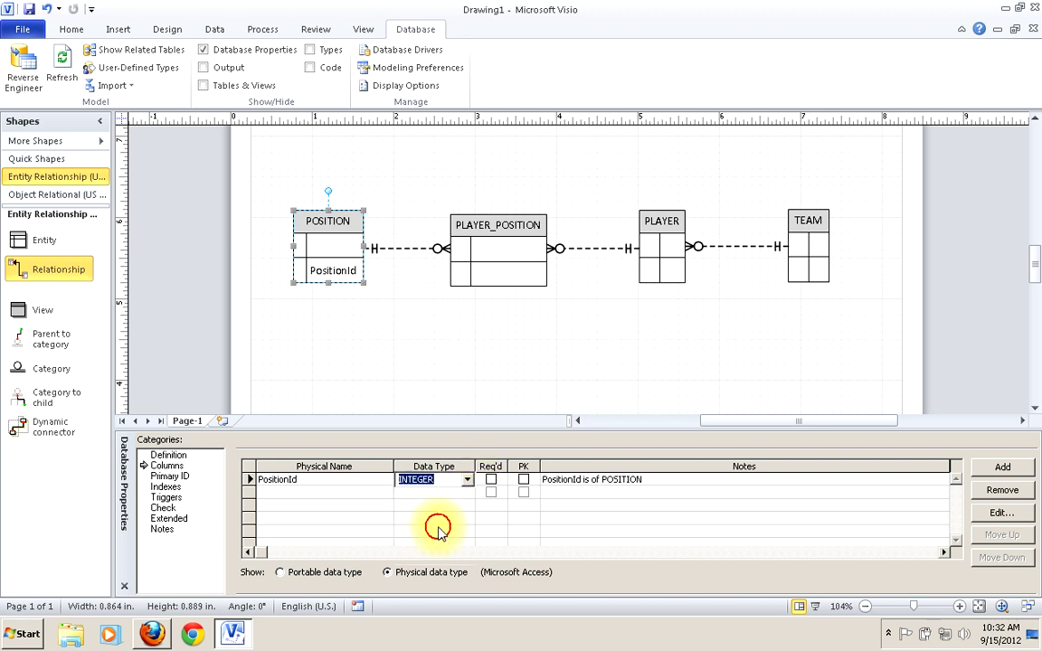
Make the PositionId column required and set it as the primary key of POSITION
{"action": "left_click", "coordinate": [490, 479]}
{"action": "left_click", "coordinate": [523, 479]}
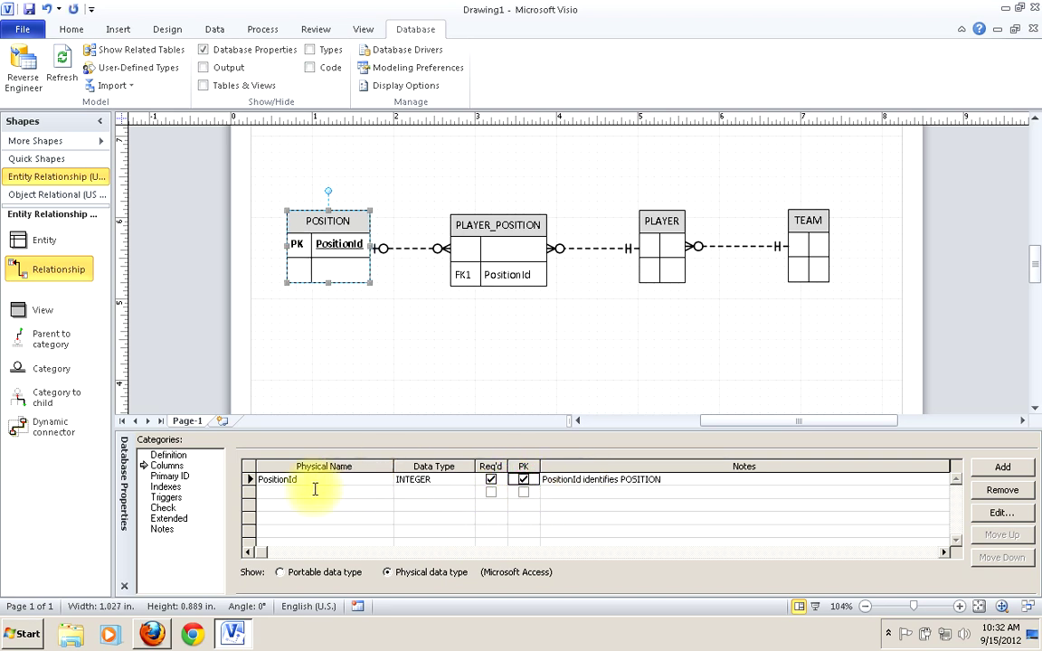
Add a required column named Position with the data type TEXT to the POSITION entity
{"action": "left_click", "coordinate": [268, 491]}
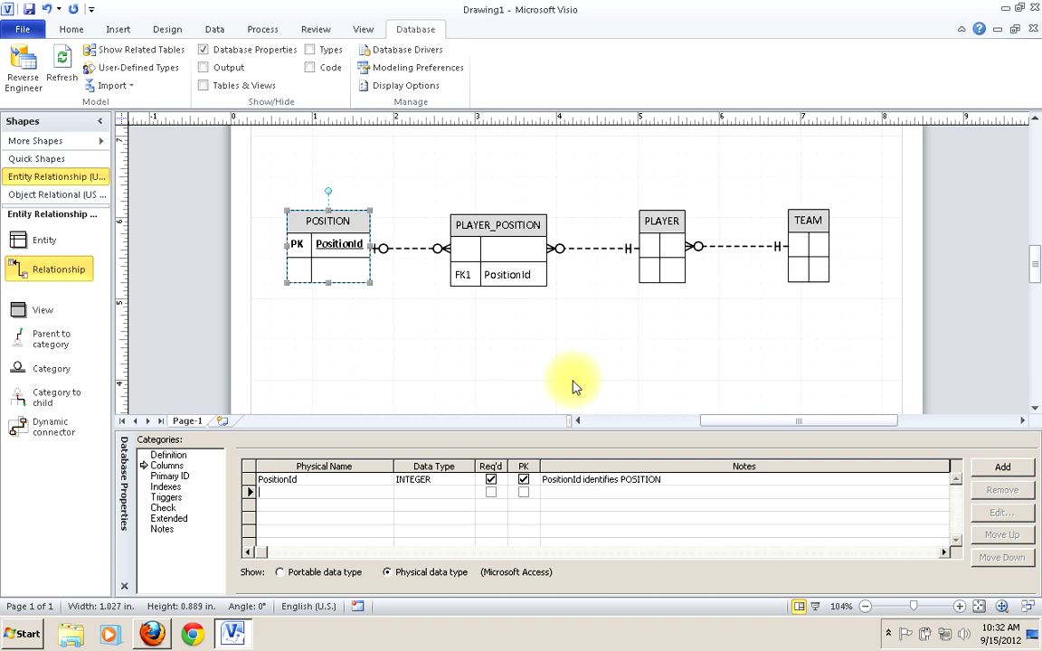
{"action": "type", "text": "Position"}
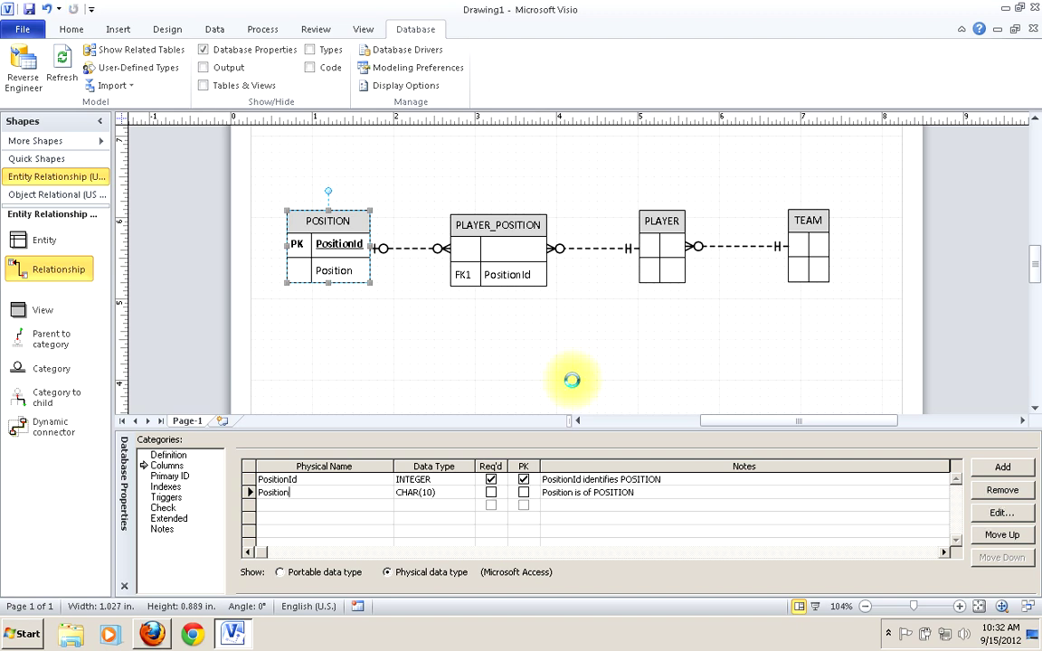
{"action": "left_click", "coordinate": [425, 493]}
{"action": "left_click", "coordinate": [467, 493]}
{"action": "left_click_drag", "start_coordinate": [467, 521], "coordinate": [468, 570]}
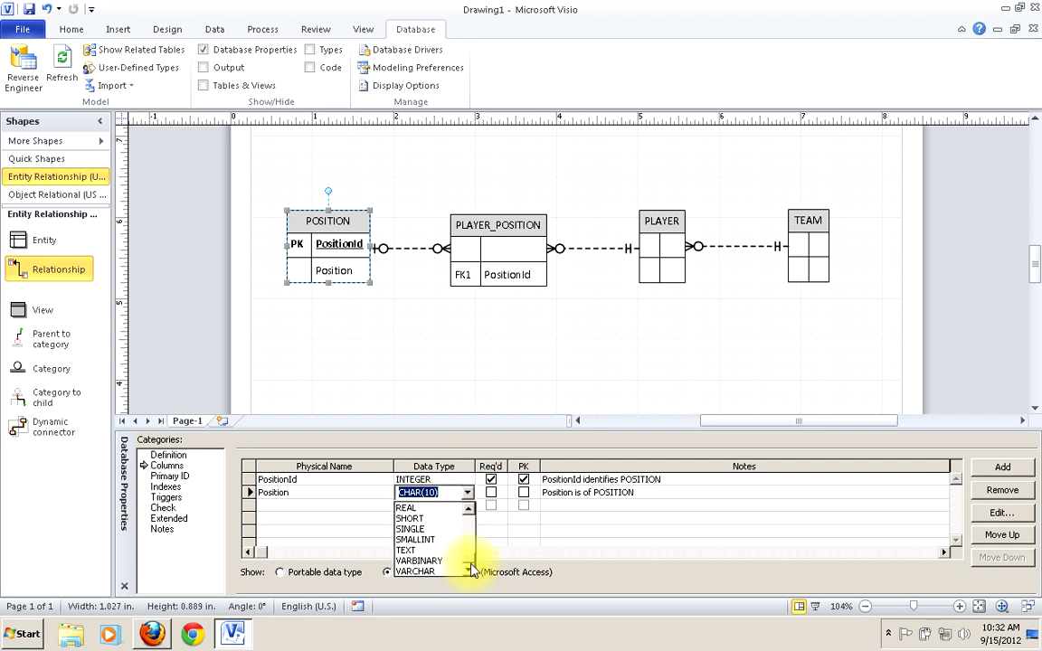
{"action": "left_click", "coordinate": [425, 550]}
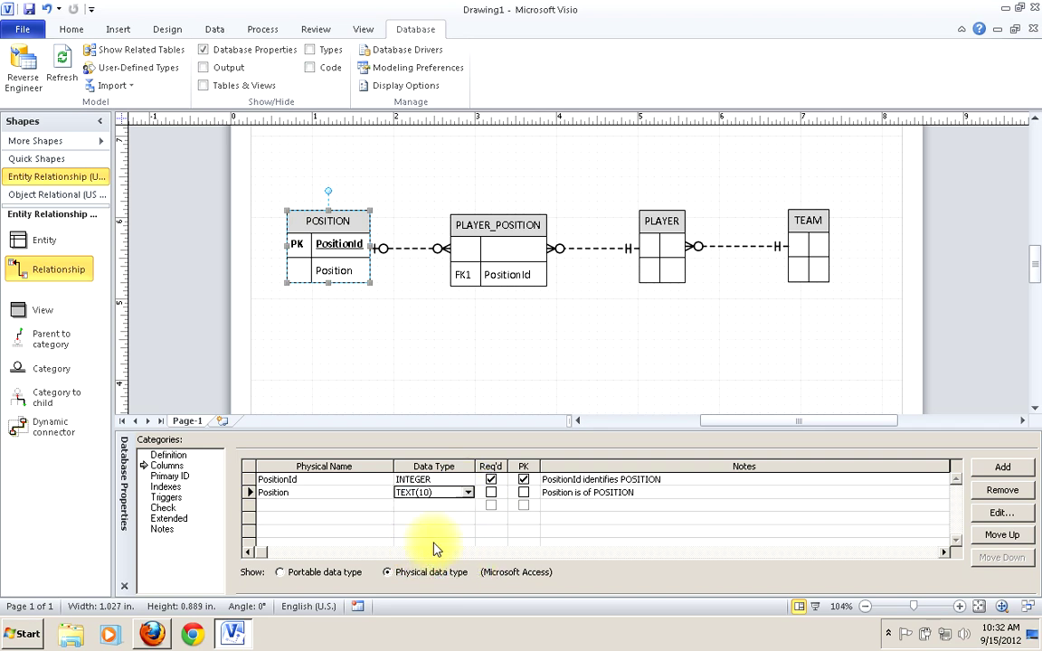
{"action": "left_click", "coordinate": [490, 492]}
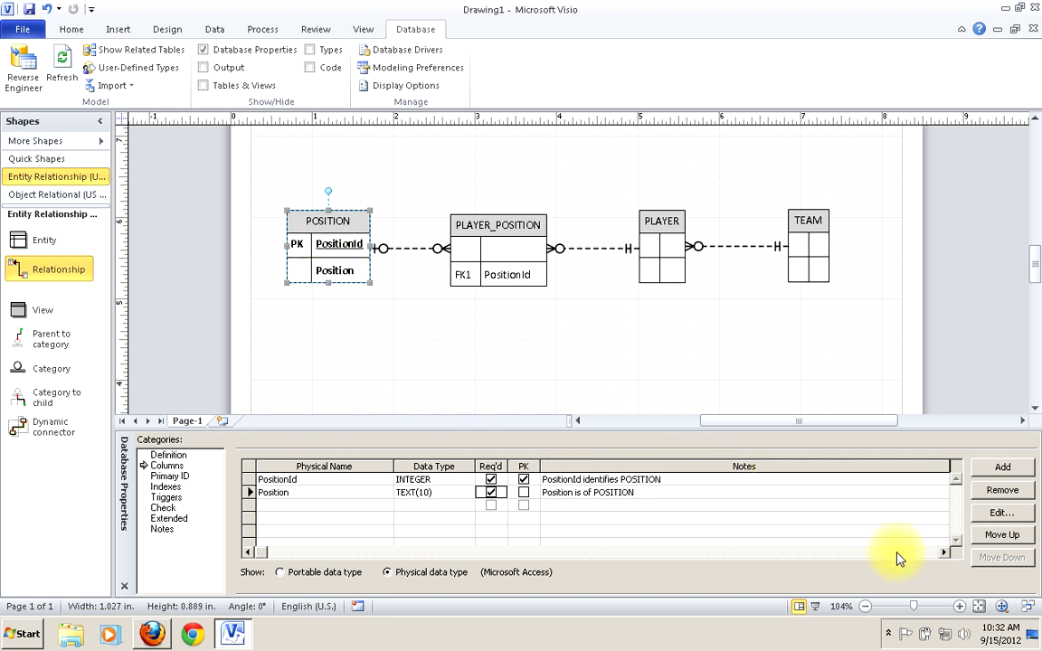
Set the text length of the Position column to 20 in its physical data type
{"action": "left_click", "coordinate": [1000, 515]}
{"action": "left_click", "coordinate": [432, 236]}
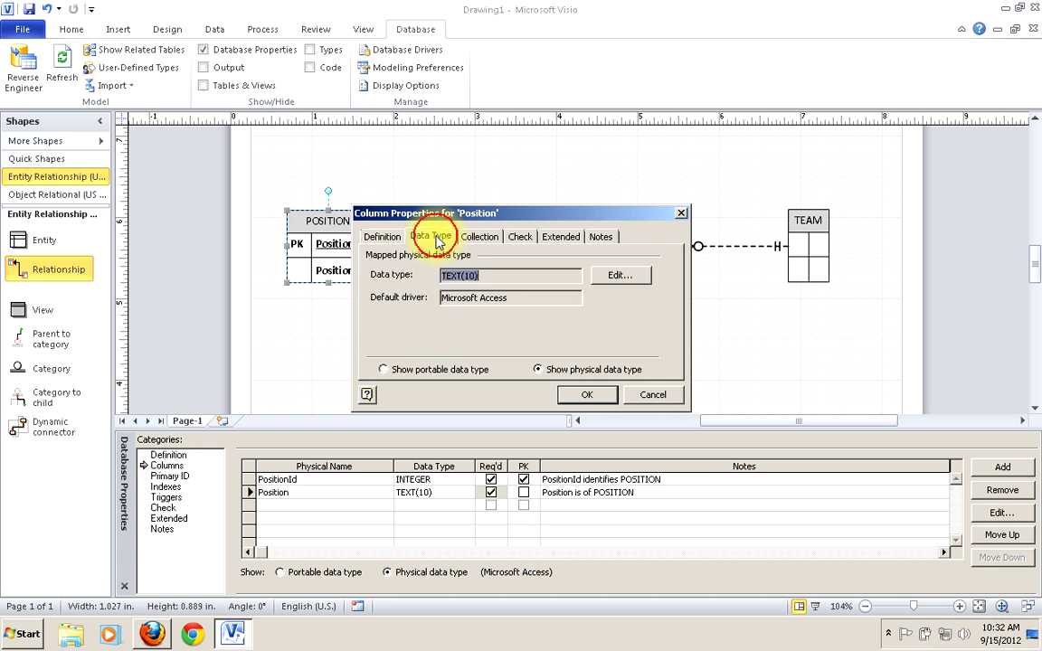
{"action": "left_click", "coordinate": [625, 274]}
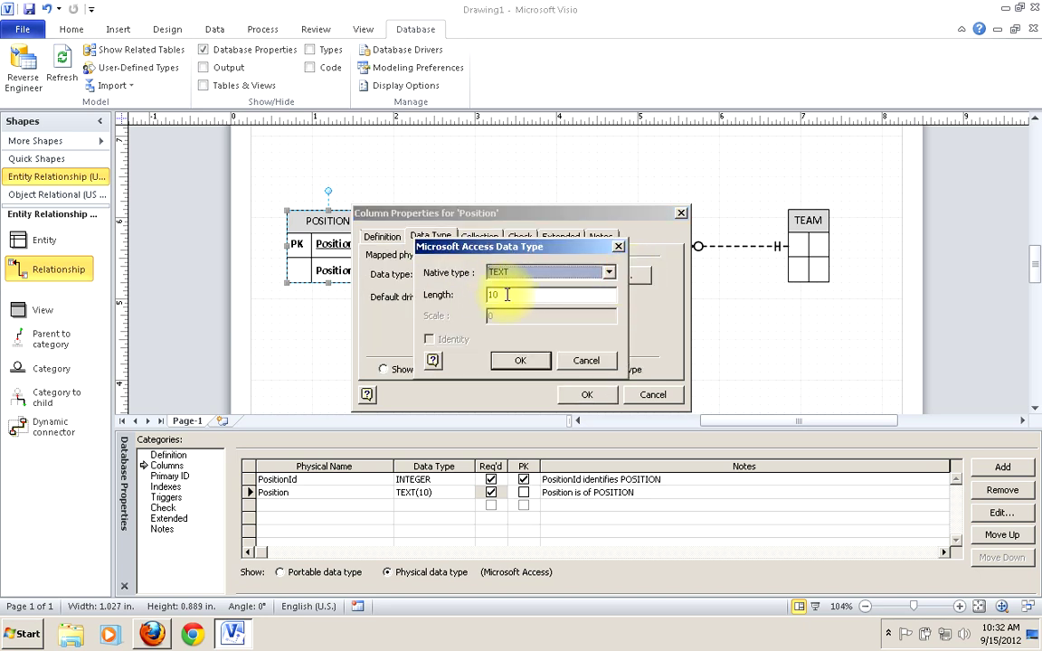
{"action": "key", "text": "Tab"}
{"action": "type", "text": "2"}
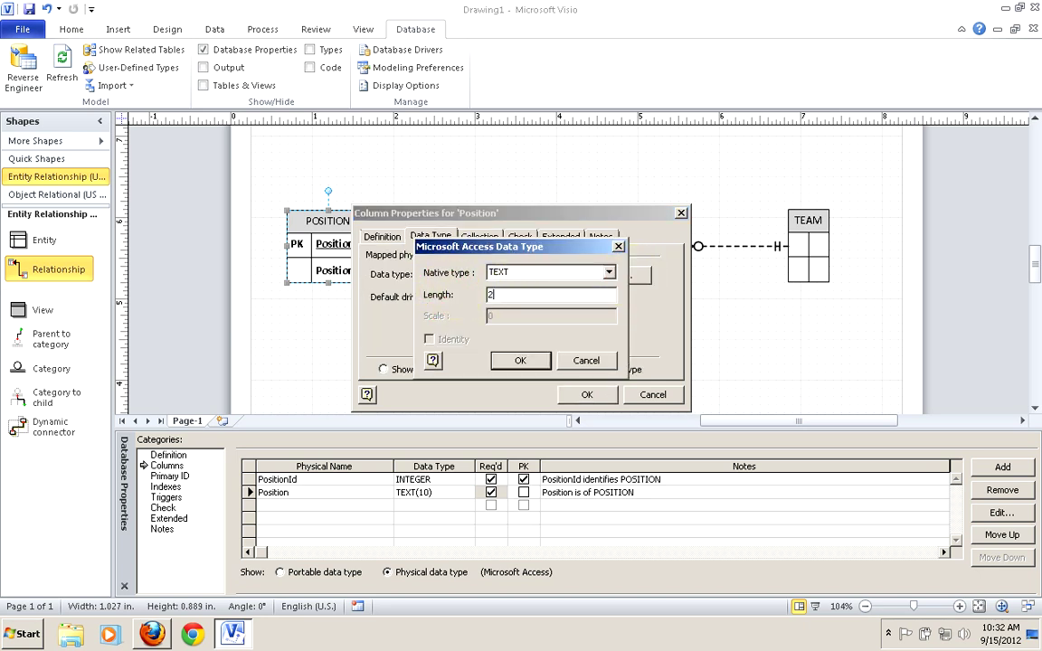
{"action": "type", "text": "0"}
{"action": "left_click", "coordinate": [519, 360]}
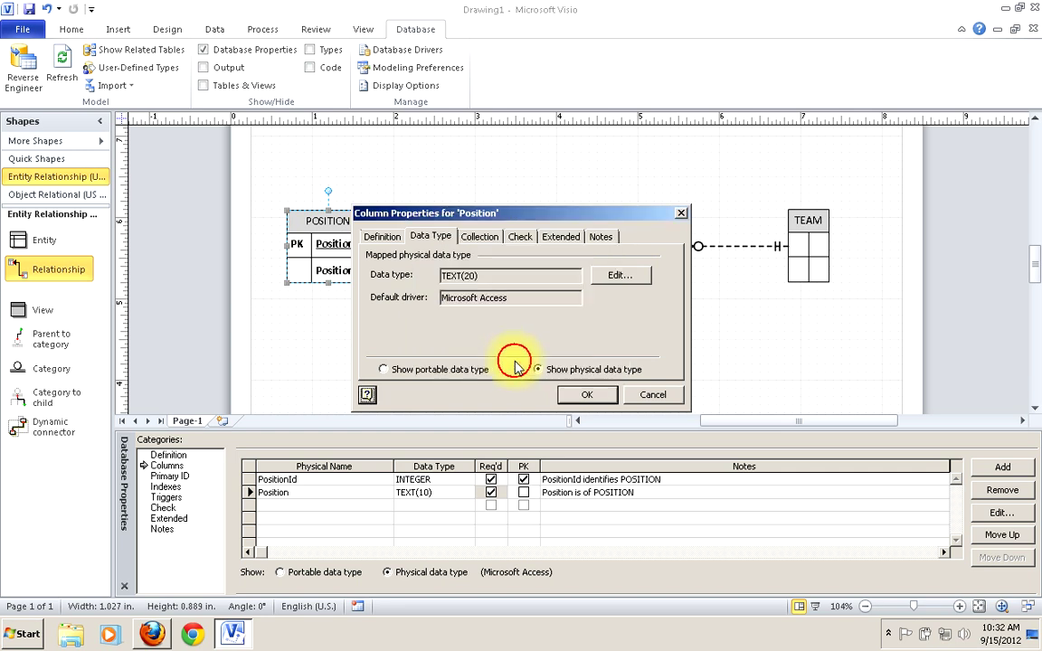
{"action": "left_click", "coordinate": [584, 394]}
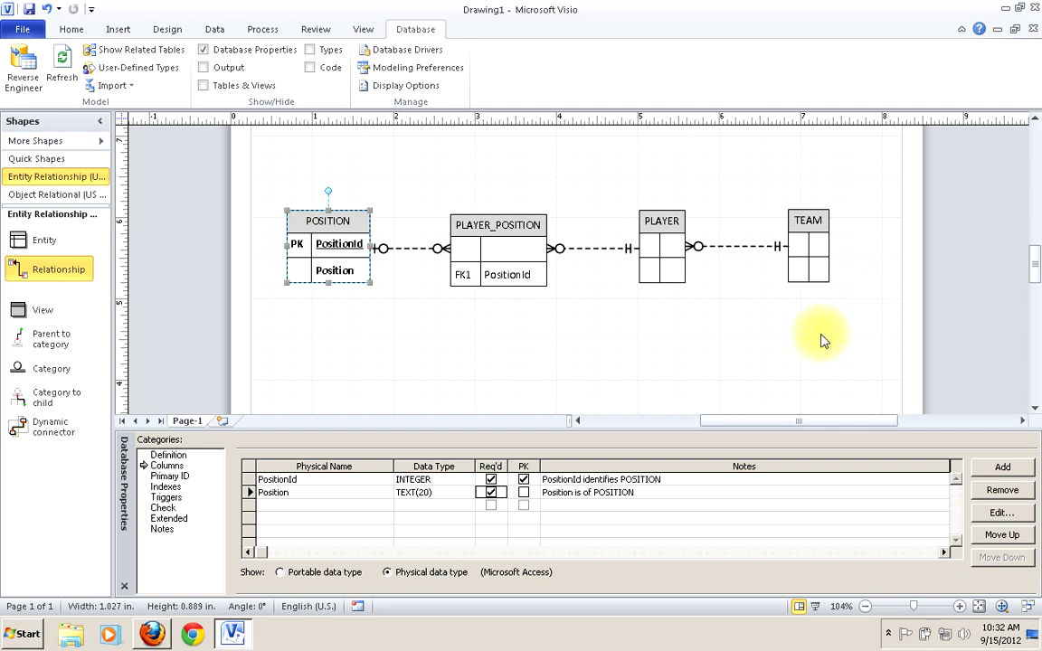
Add a TeamId column of type INTEGER to the TEAM entity as its primary key
{"action": "left_click", "coordinate": [807, 247]}
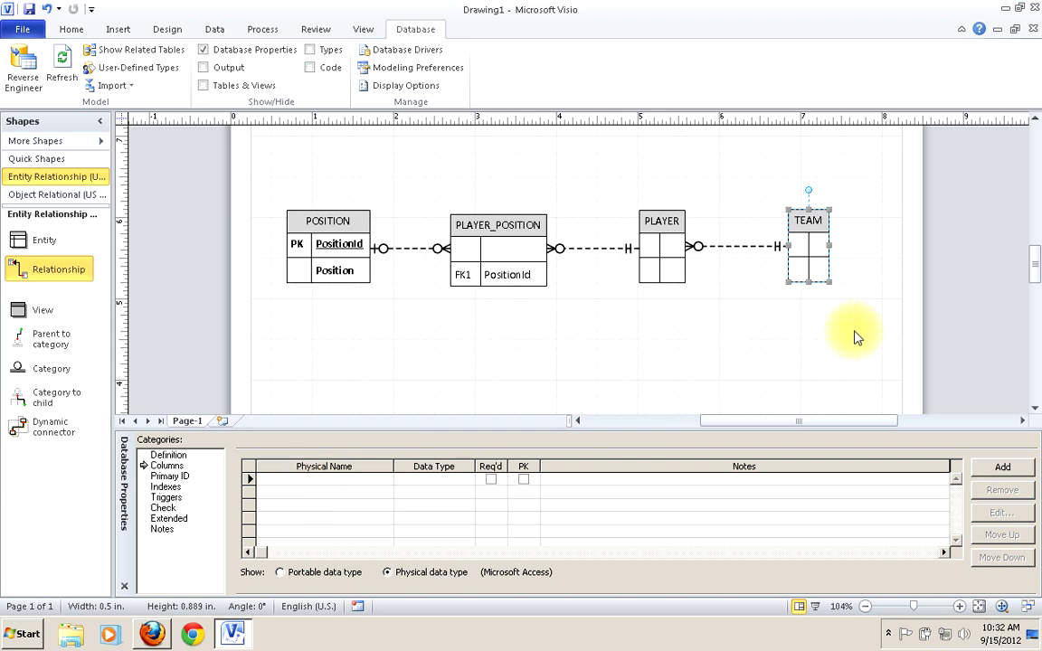
{"action": "type", "text": "Team"}
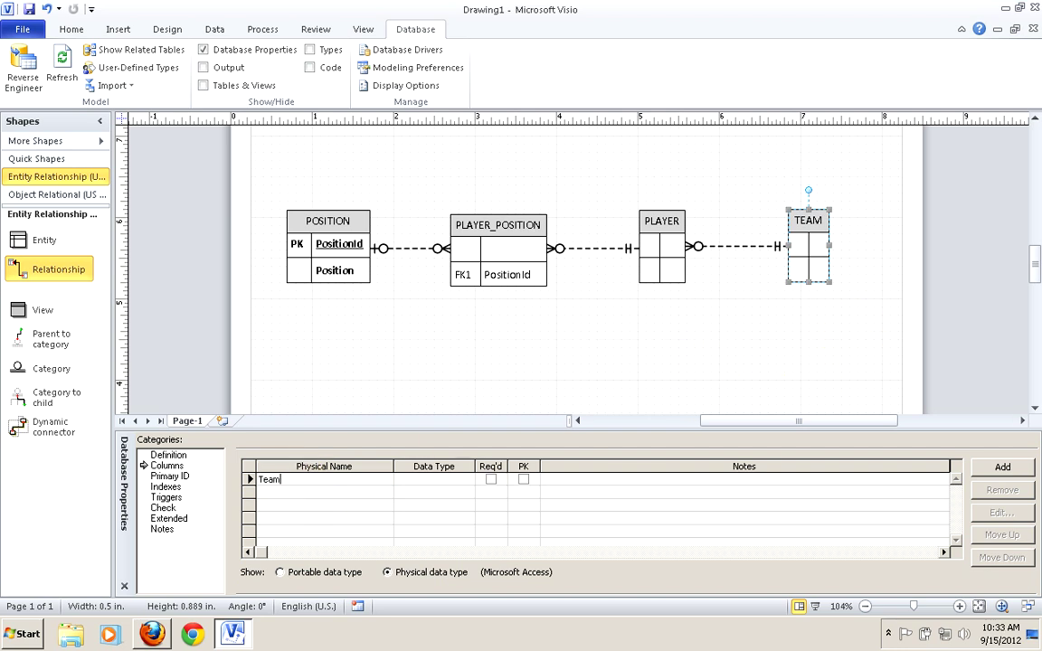
{"action": "type", "text": "Id"}
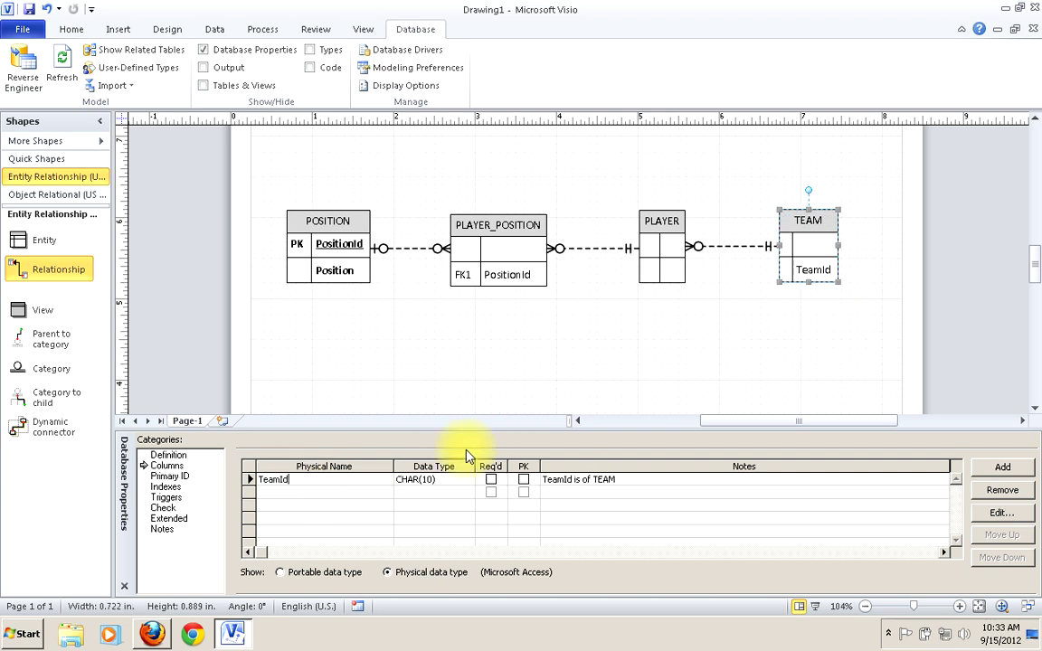
{"action": "left_click", "coordinate": [471, 480]}
{"action": "left_click", "coordinate": [471, 486]}
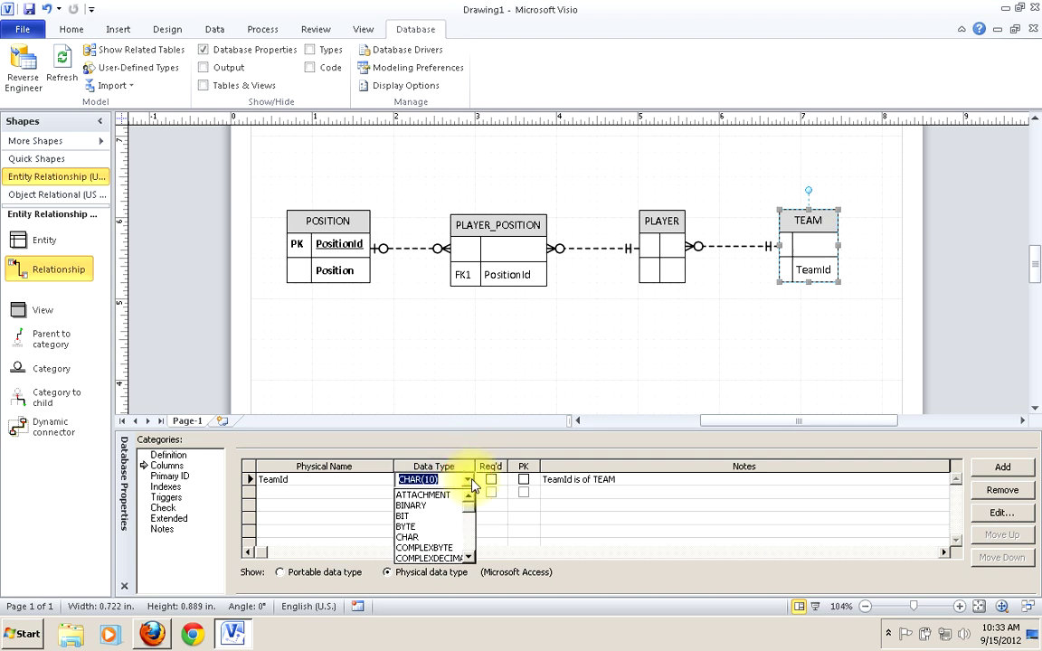
{"action": "scroll", "coordinate": [468, 511], "scroll_direction": "down", "scroll_amount": 3}
{"action": "scroll", "coordinate": [468, 531], "scroll_direction": "down", "scroll_amount": 1}
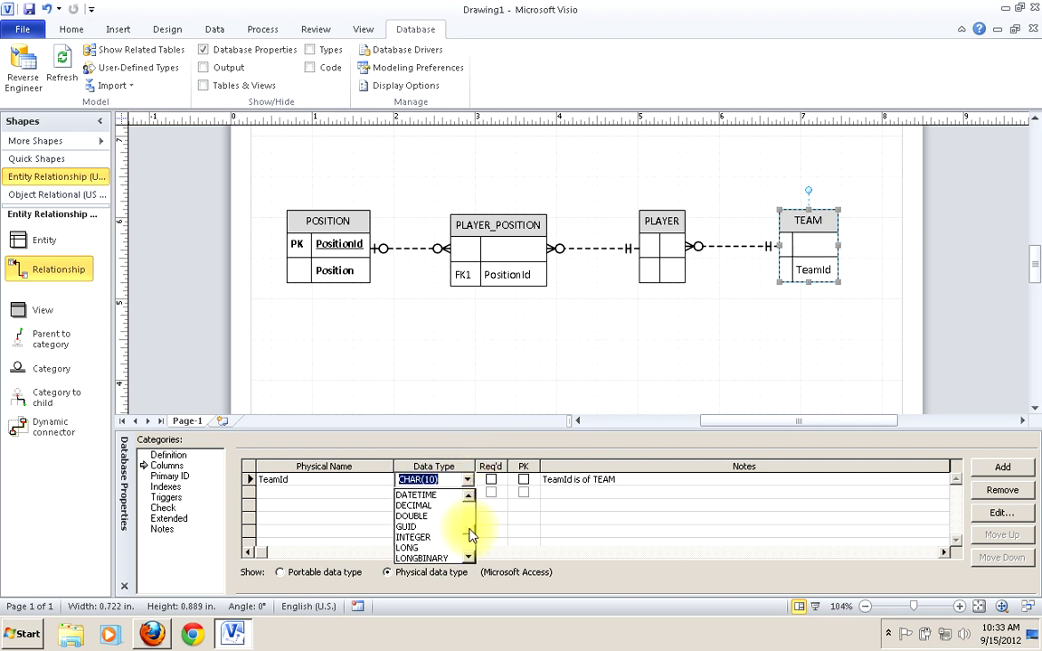
{"action": "left_click", "coordinate": [423, 538]}
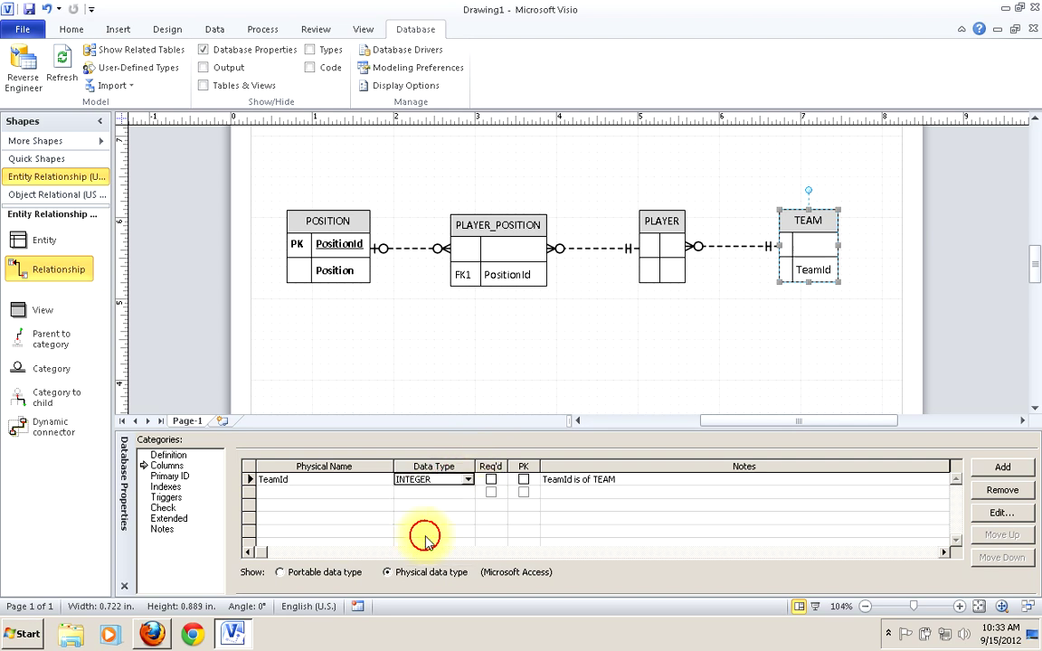
{"action": "left_click", "coordinate": [524, 479]}
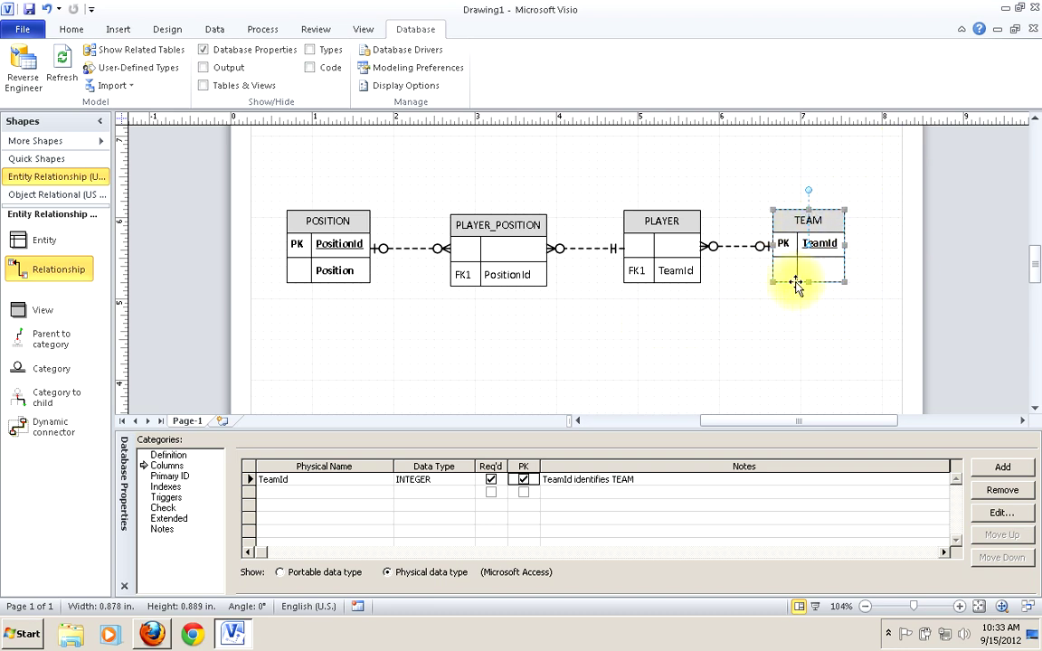
Add a required column named TeamName with the data type TEXT to the TEAM entity
{"action": "left_click", "coordinate": [336, 493]}
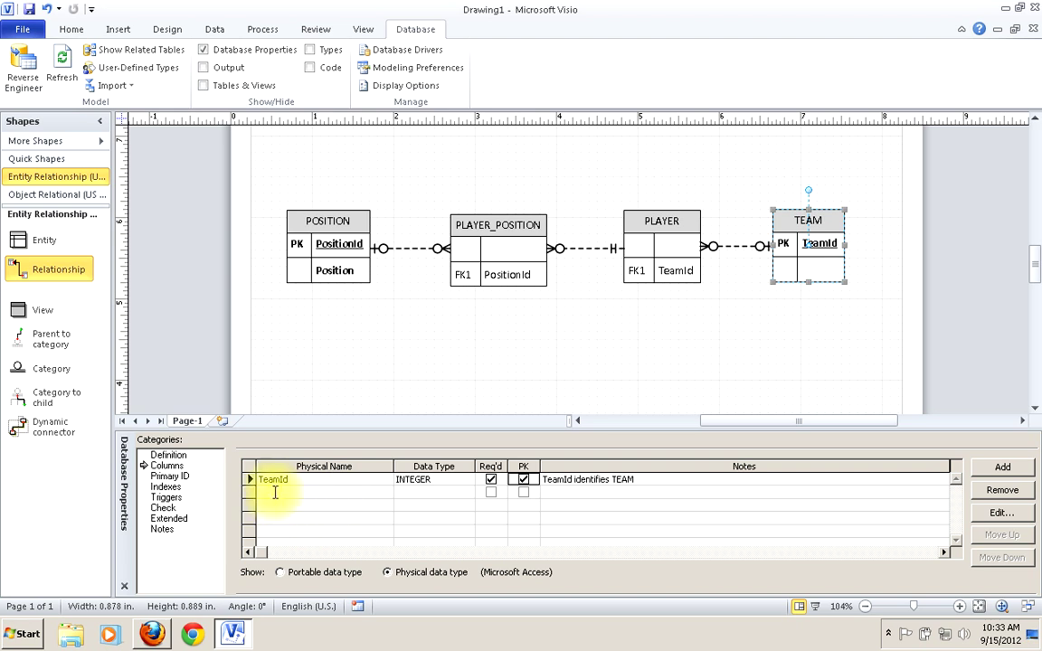
{"action": "type", "text": "Tea"}
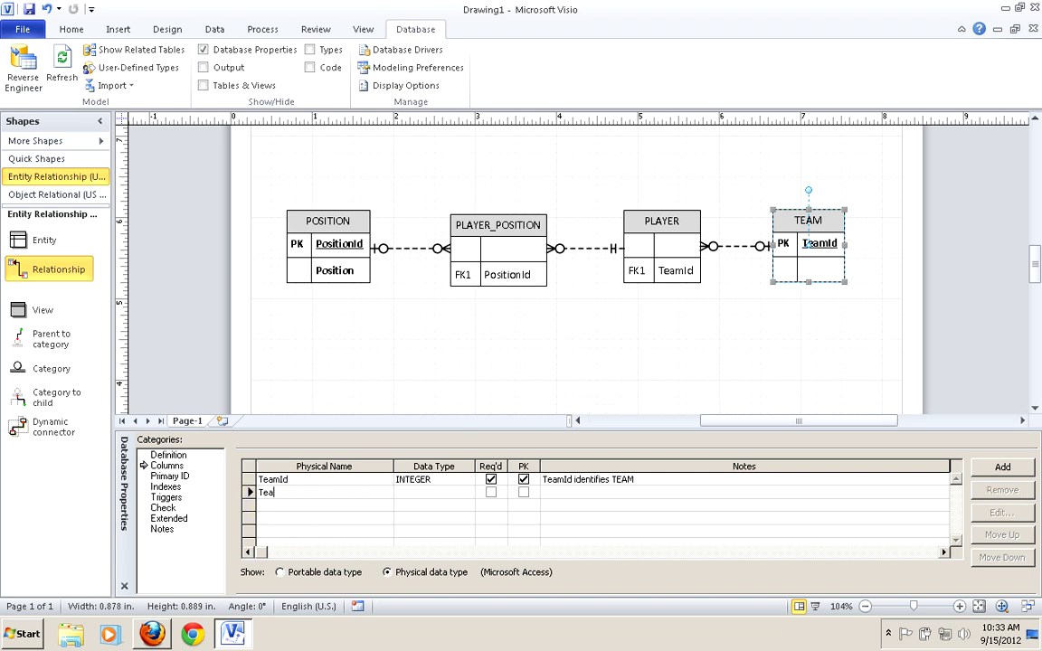
{"action": "type", "text": "mName"}
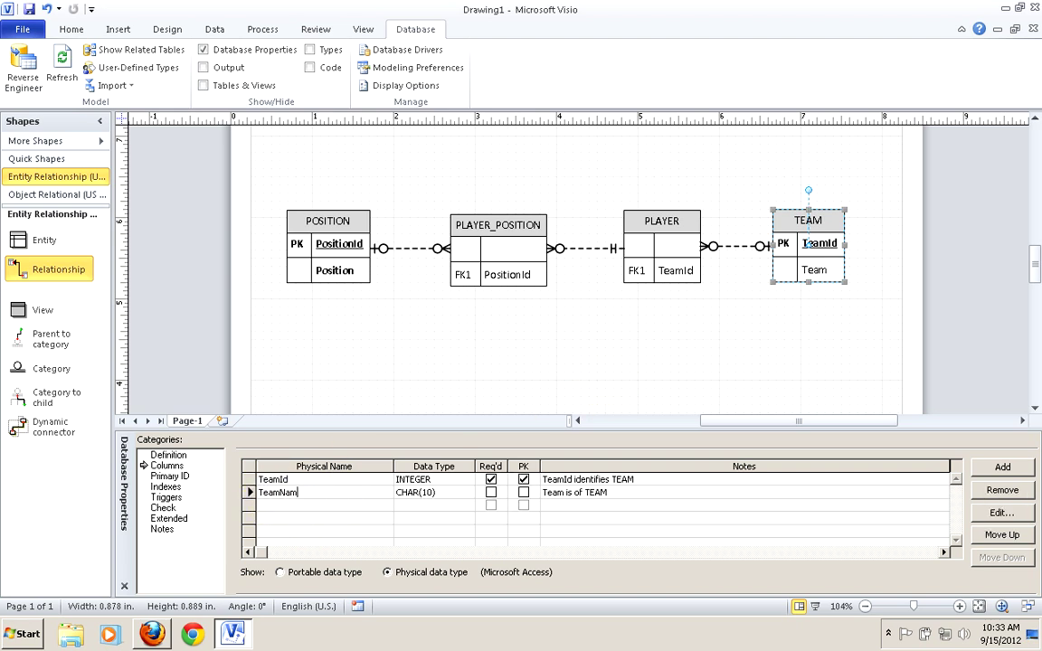
{"action": "left_click", "coordinate": [447, 493]}
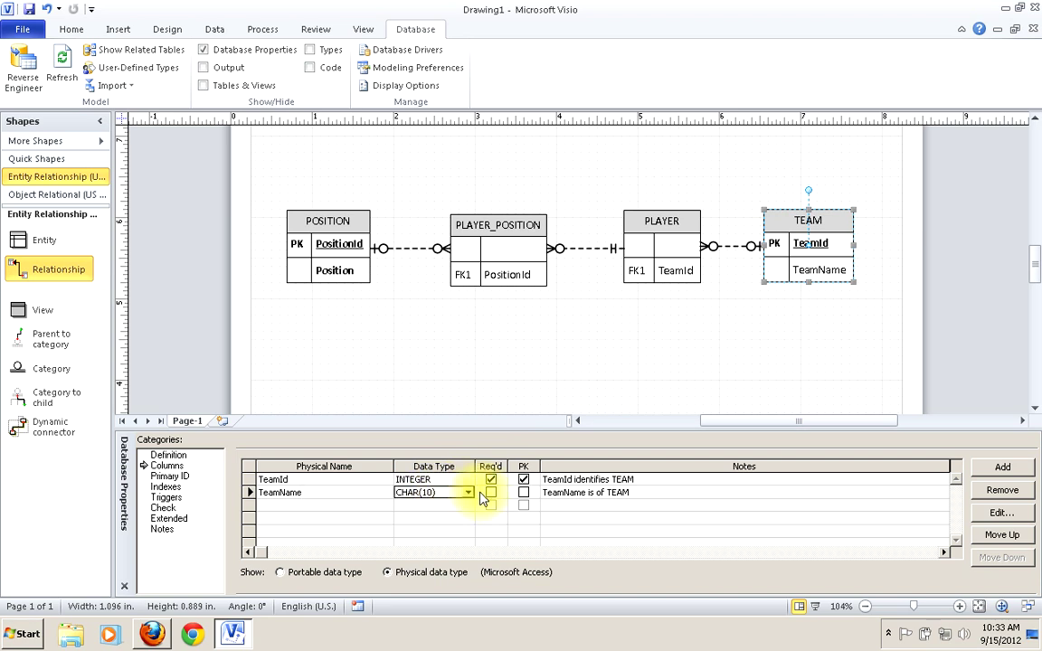
{"action": "left_click", "coordinate": [466, 492]}
{"action": "left_click_drag", "start_coordinate": [468, 514], "coordinate": [471, 575]}
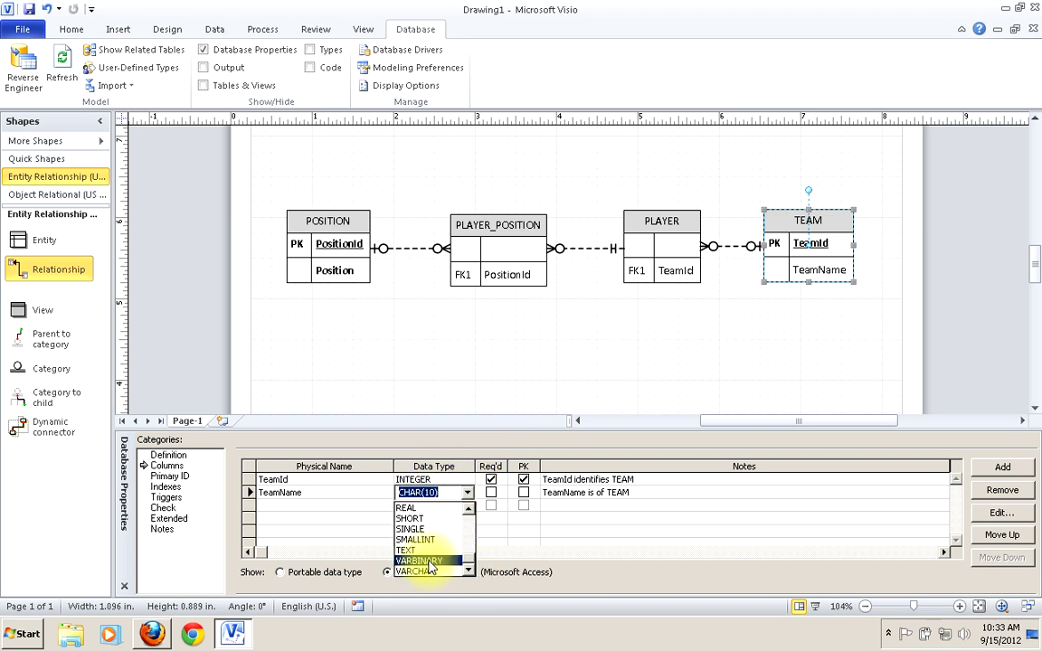
{"action": "left_click", "coordinate": [405, 550]}
{"action": "left_click", "coordinate": [490, 493]}
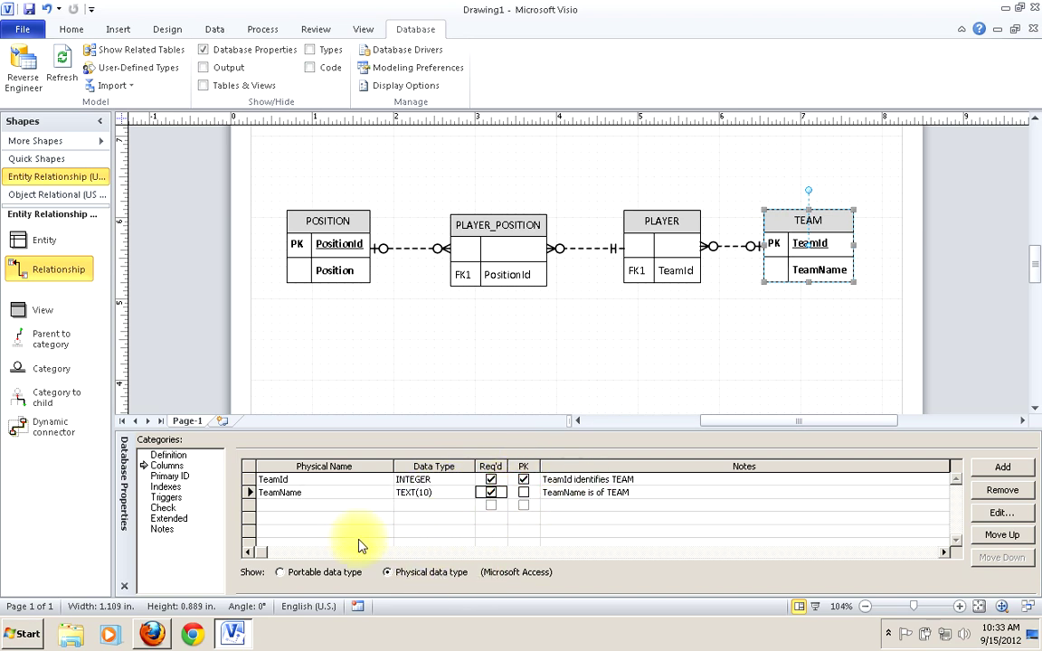
Add a column named Location with the data type TEXT to the TEAM entity
{"action": "left_click", "coordinate": [280, 503]}
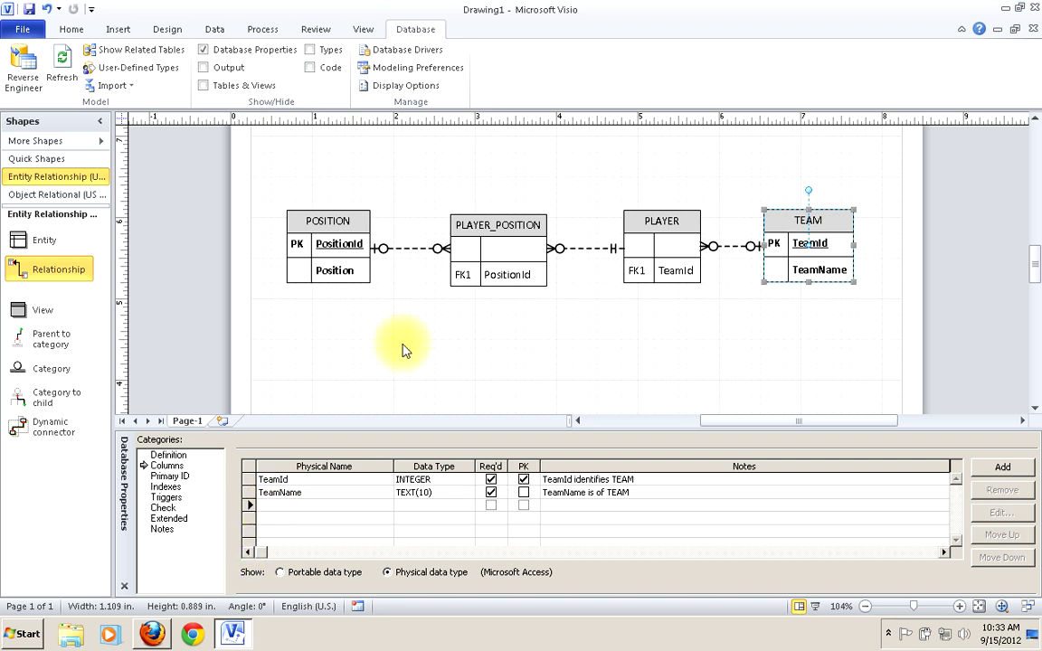
{"action": "type", "text": "Location"}
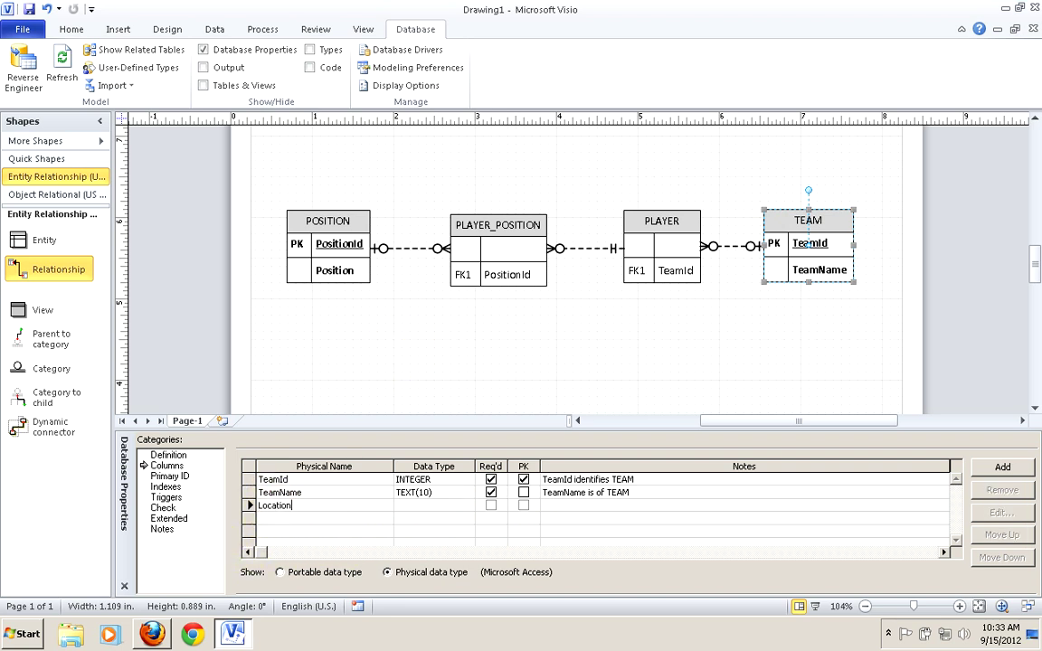
{"action": "key", "text": "Return"}
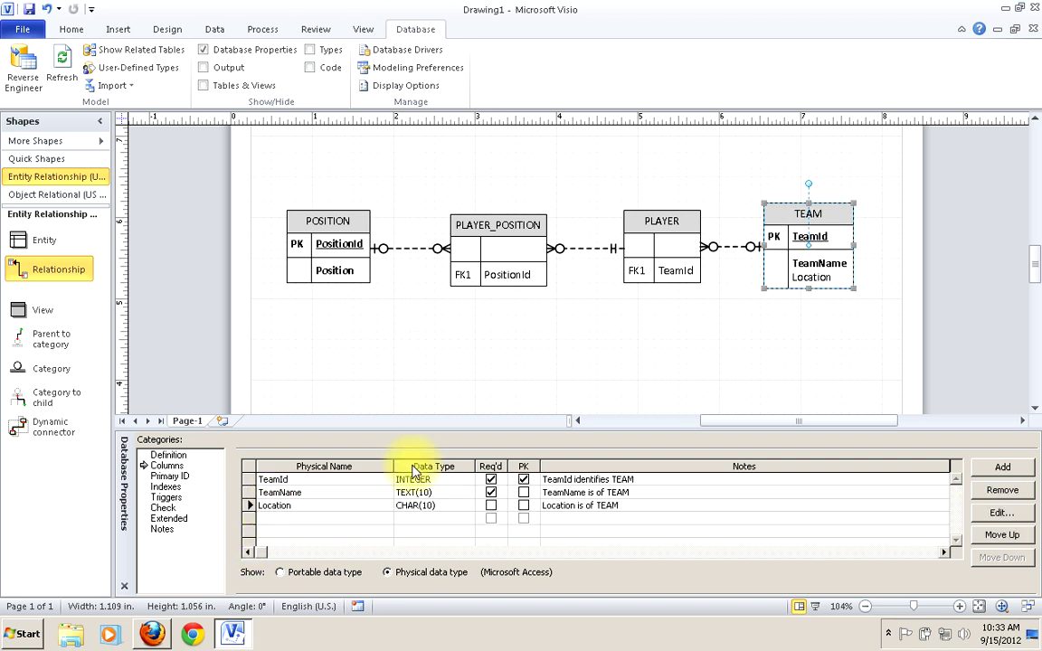
{"action": "left_click", "coordinate": [448, 510]}
{"action": "left_click", "coordinate": [468, 509]}
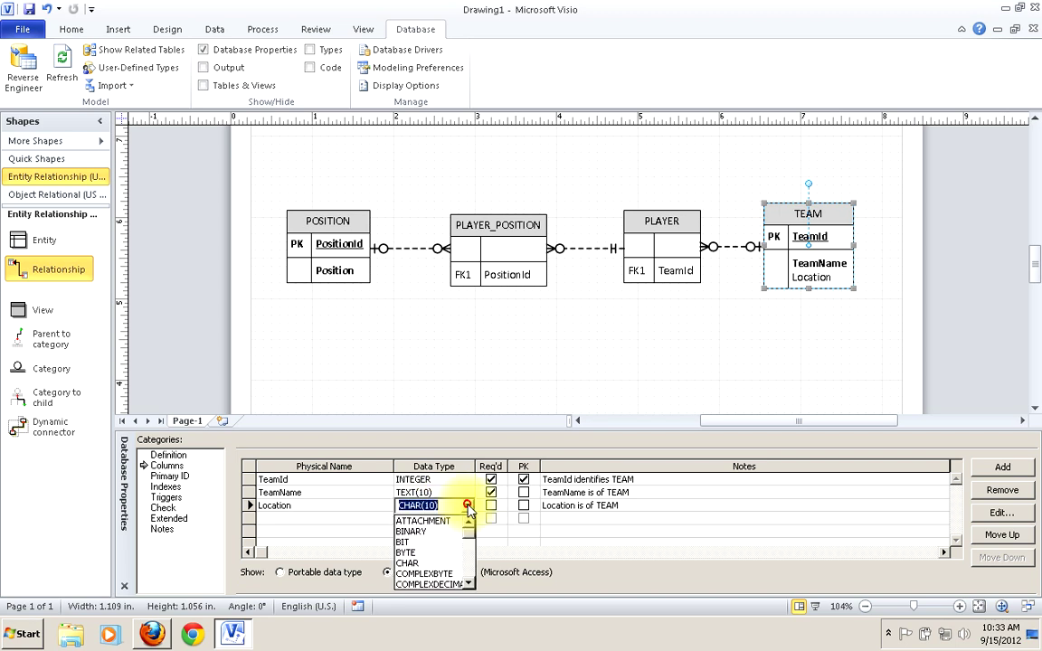
{"action": "scroll", "coordinate": [470, 542], "scroll_direction": "down", "scroll_amount": 5}
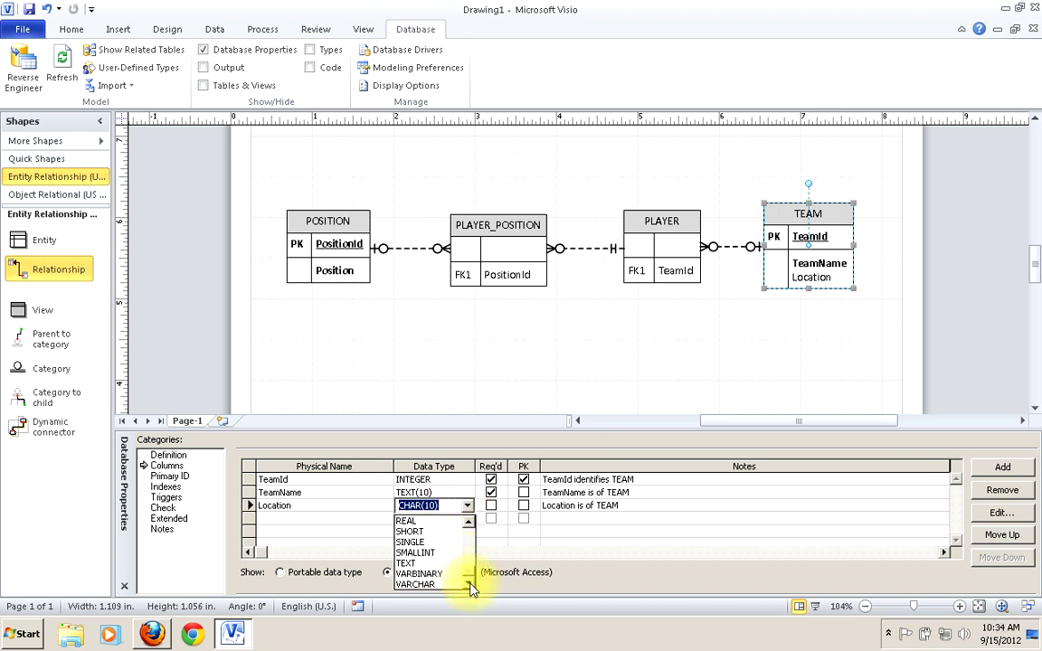
{"action": "left_click", "coordinate": [424, 563]}
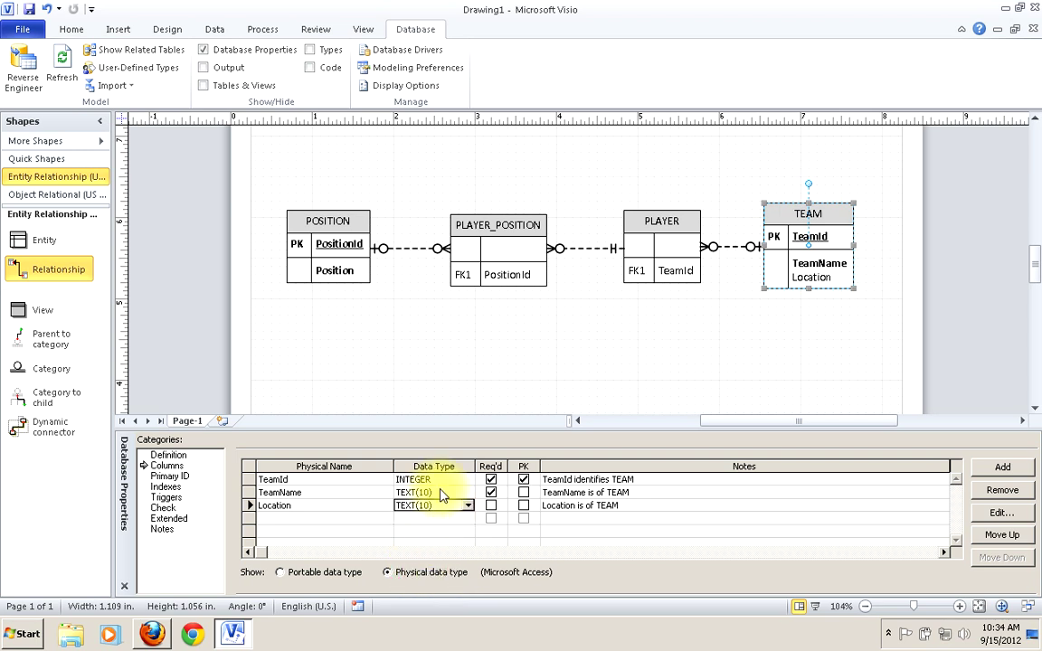
Set the text length of the TeamName column to 25 in its physical data type
{"action": "left_click", "coordinate": [432, 492]}
{"action": "left_click", "coordinate": [1001, 512]}
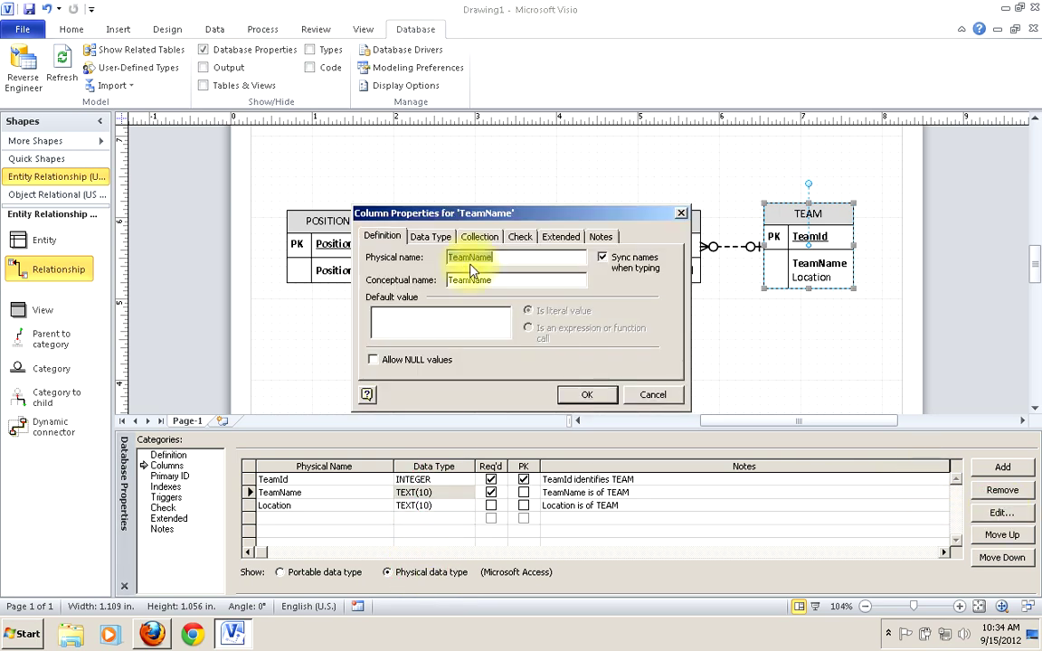
{"action": "left_click", "coordinate": [430, 236]}
{"action": "left_click", "coordinate": [619, 275]}
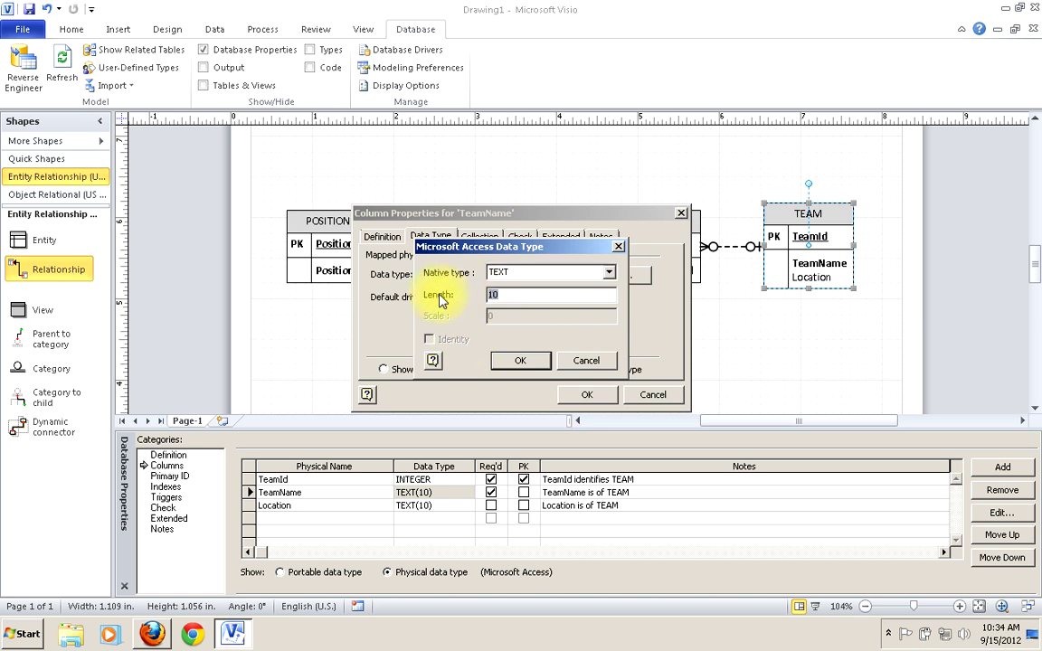
{"action": "type", "text": "25"}
{"action": "left_click", "coordinate": [519, 359]}
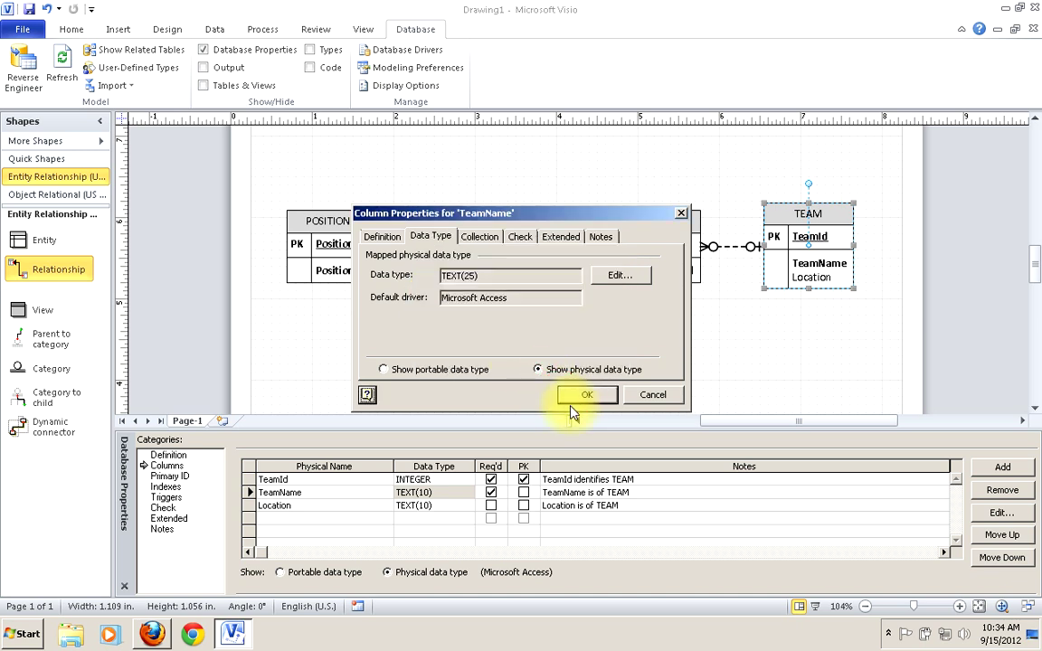
{"action": "left_click", "coordinate": [579, 398]}
Make the TEAM entity's Location column required and set its physical text length to 25
{"action": "left_click", "coordinate": [490, 508]}
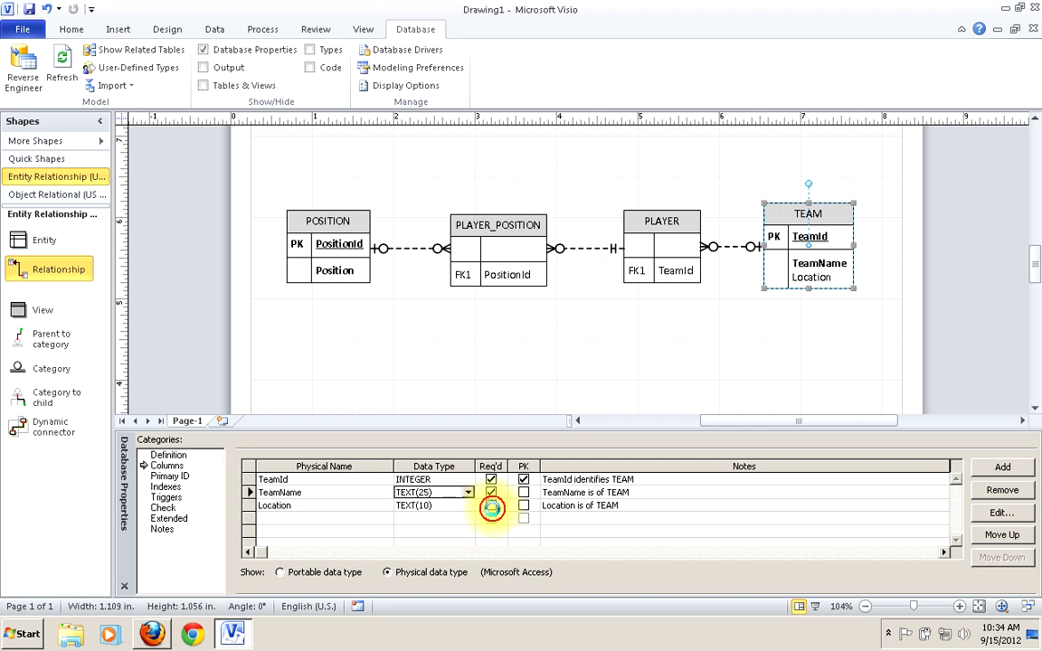
{"action": "left_click", "coordinate": [425, 505]}
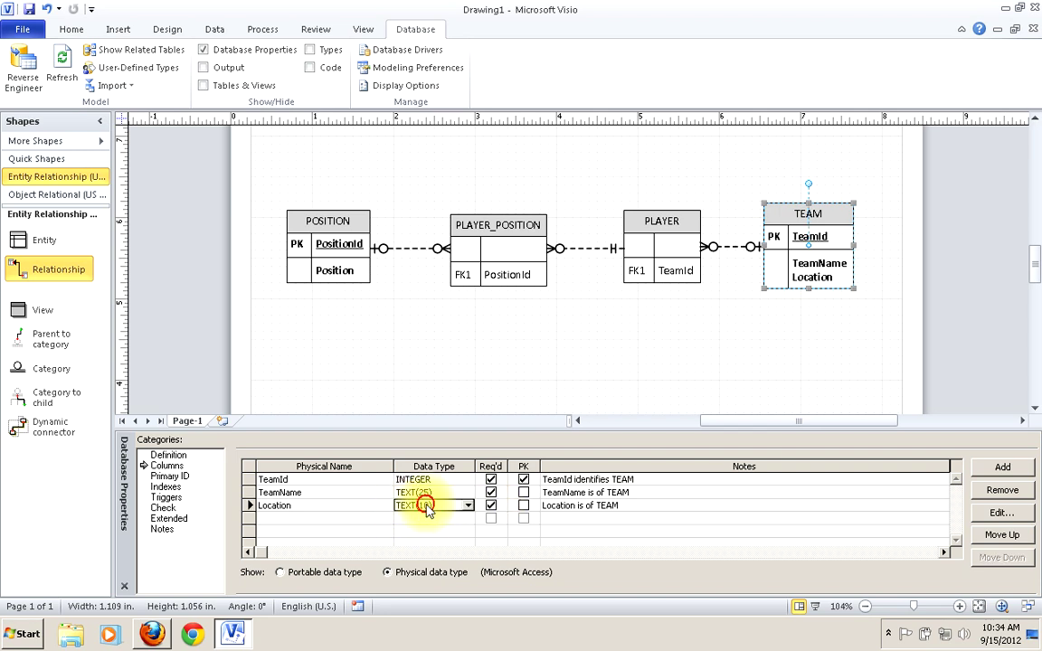
{"action": "left_click", "coordinate": [990, 516]}
{"action": "left_click", "coordinate": [411, 178]}
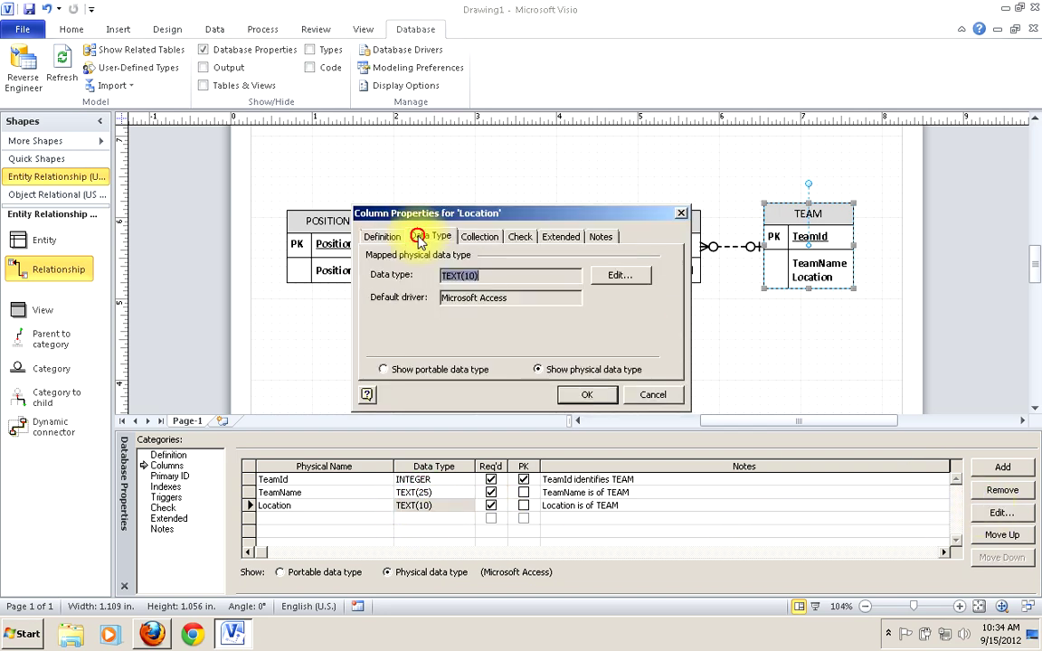
{"action": "left_click", "coordinate": [620, 274]}
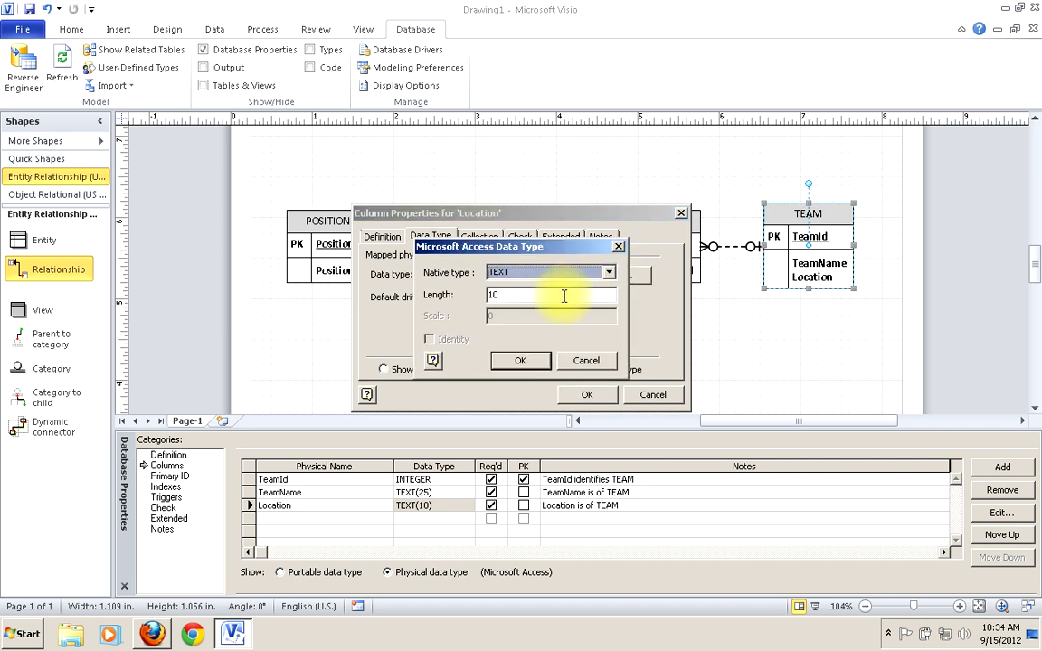
{"action": "double_click", "coordinate": [511, 295]}
{"action": "type", "text": "25"}
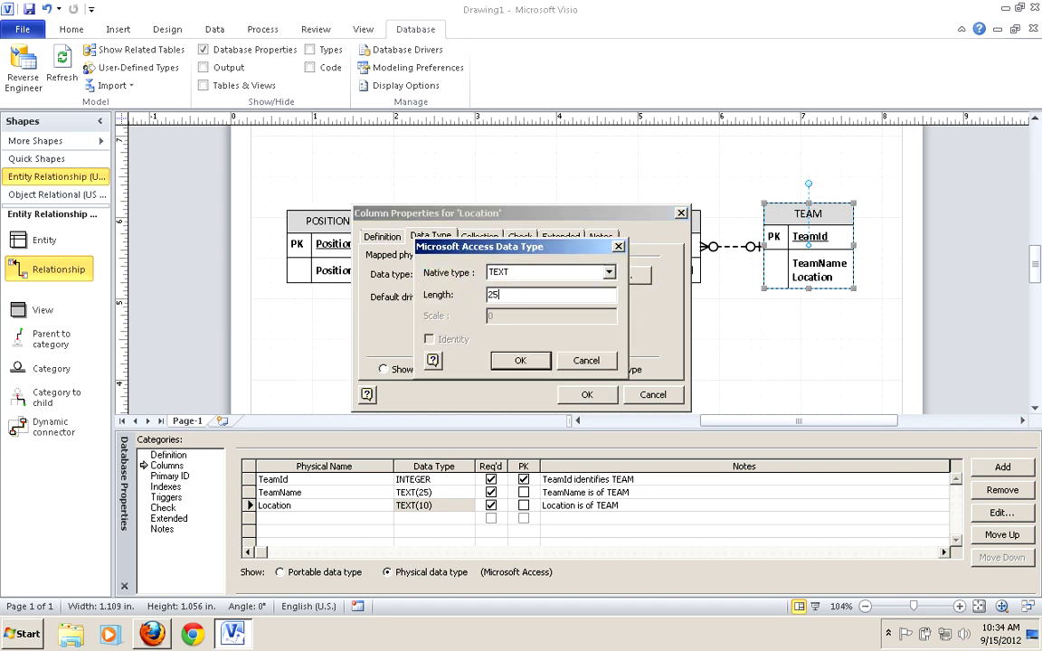
{"action": "left_click", "coordinate": [520, 360]}
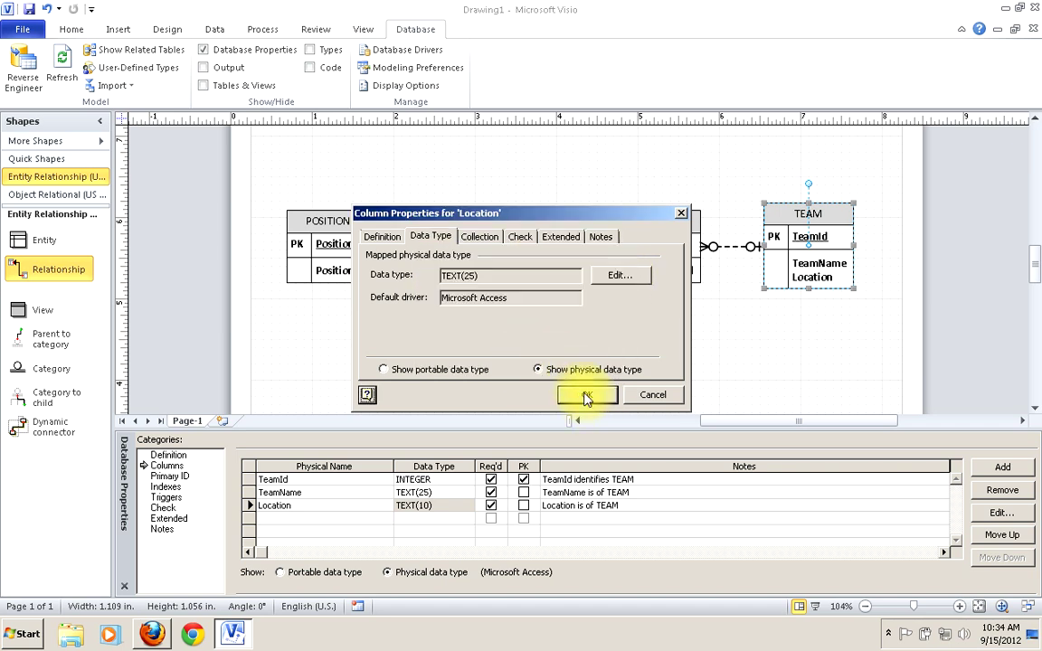
{"action": "left_click", "coordinate": [586, 394]}
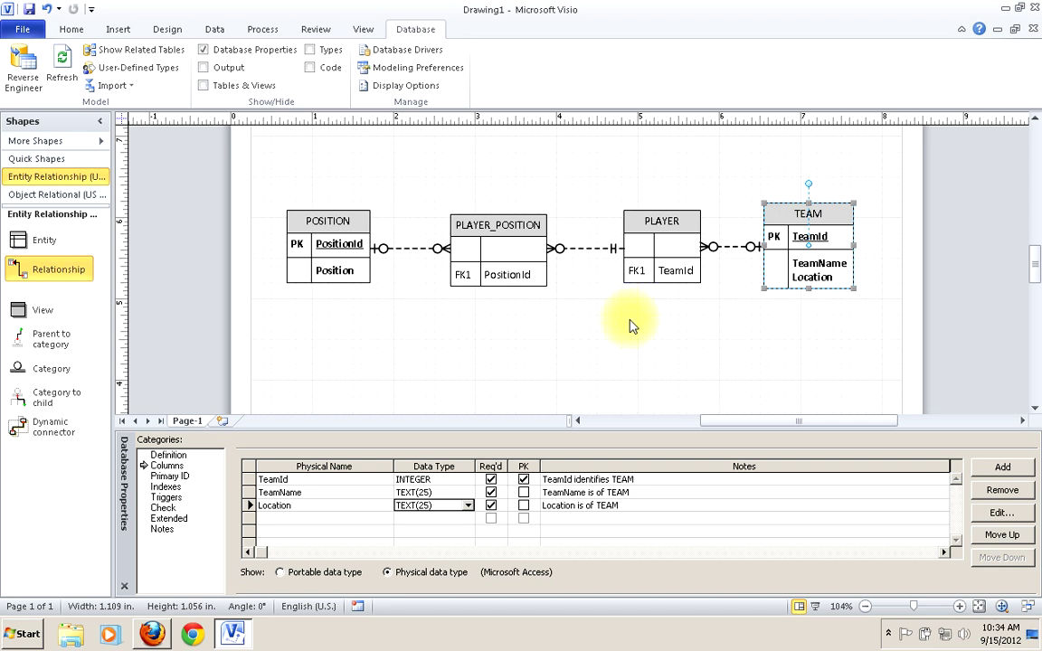
Add a PlayerId column of type INTEGER to the PLAYER entity as its primary key
{"action": "left_click", "coordinate": [661, 253]}
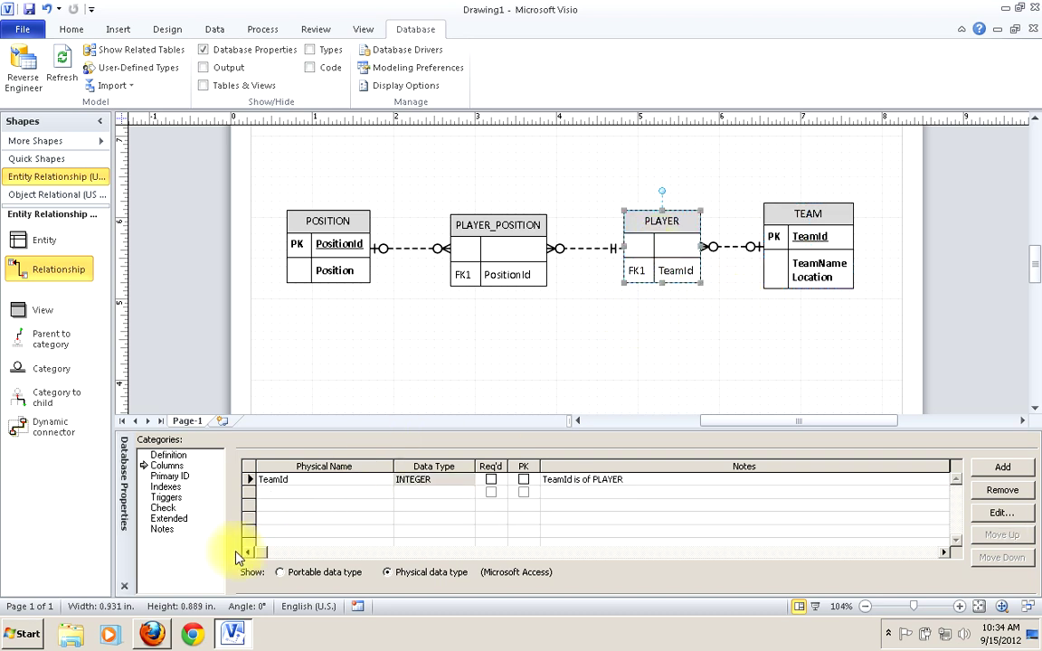
{"action": "left_click", "coordinate": [651, 245]}
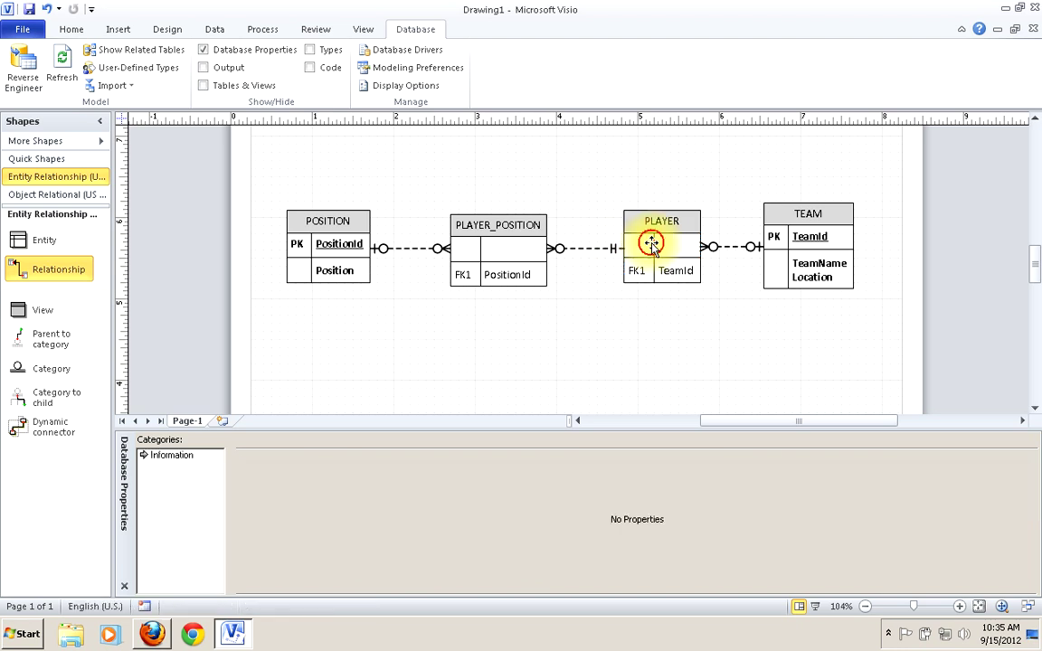
{"action": "left_click", "coordinate": [651, 245]}
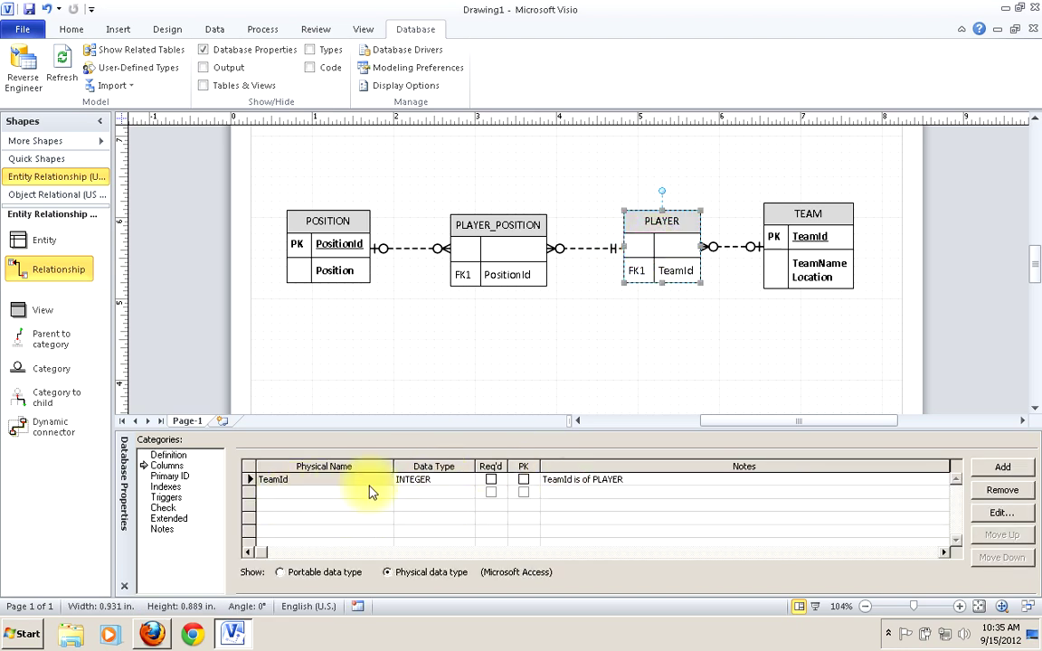
{"action": "left_click", "coordinate": [264, 491]}
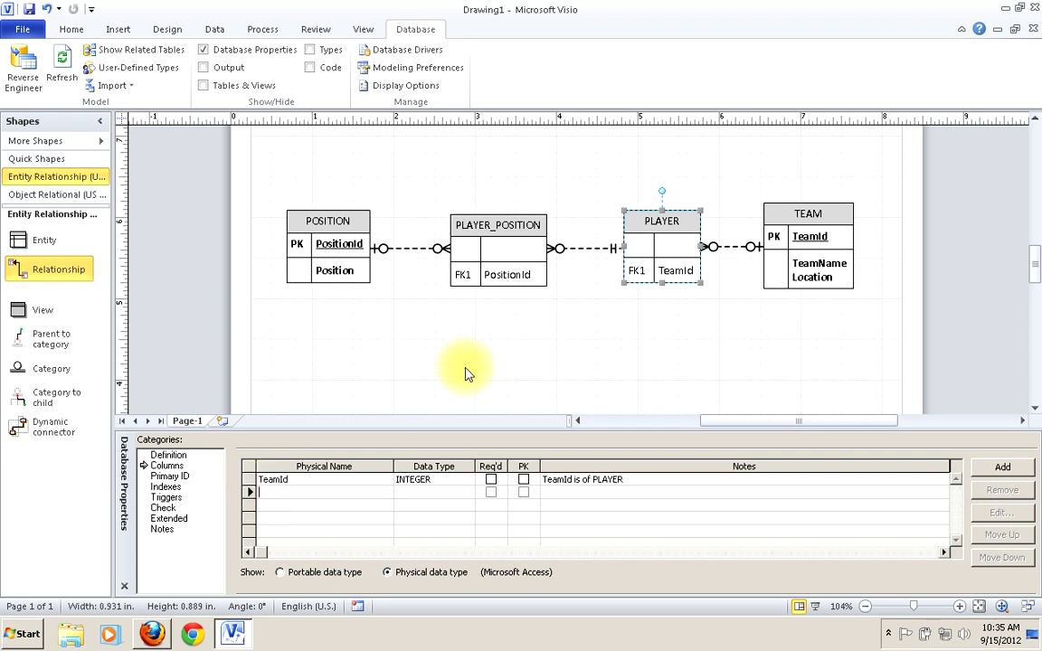
{"action": "type", "text": "Pla"}
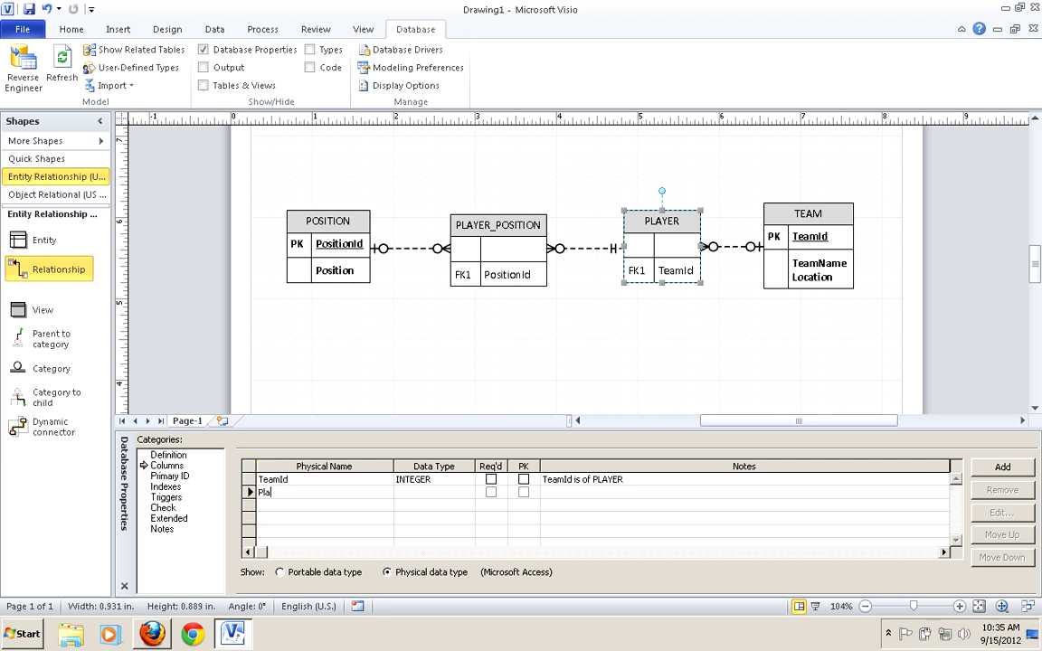
{"action": "type", "text": "yerId"}
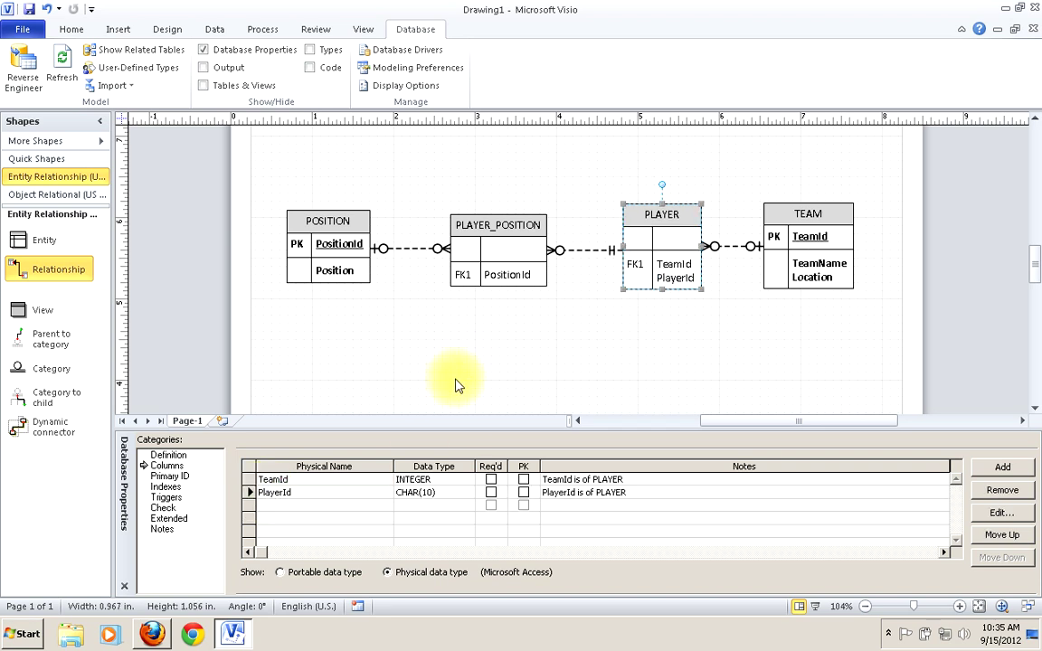
{"action": "left_click", "coordinate": [438, 492]}
{"action": "left_click", "coordinate": [466, 492]}
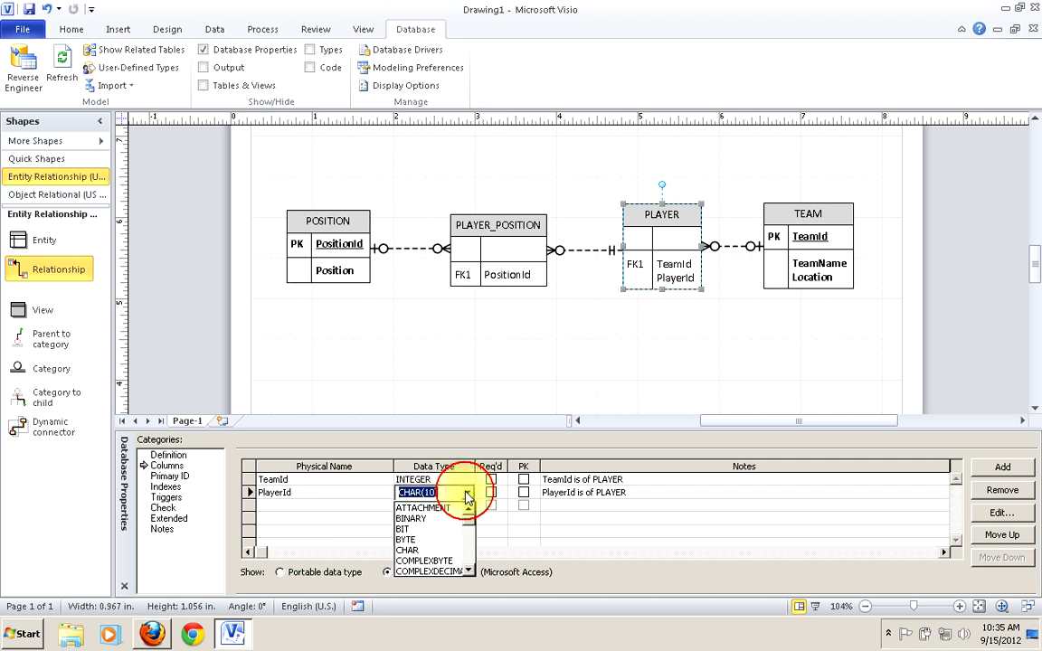
{"action": "left_click_drag", "start_coordinate": [468, 512], "coordinate": [469, 546]}
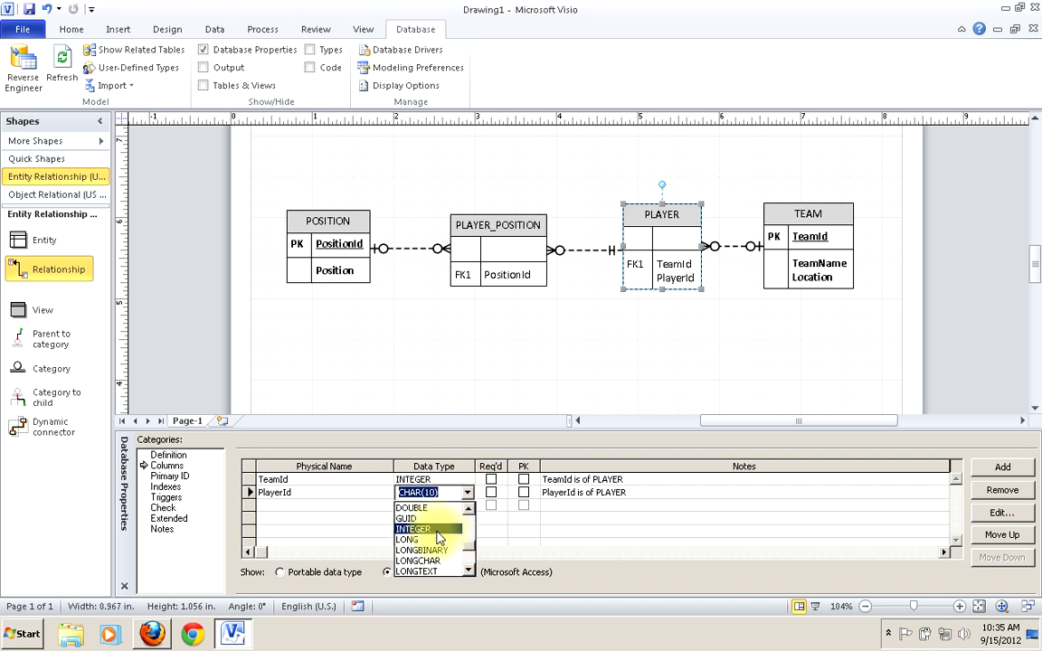
{"action": "left_click", "coordinate": [437, 530]}
{"action": "left_click", "coordinate": [523, 492]}
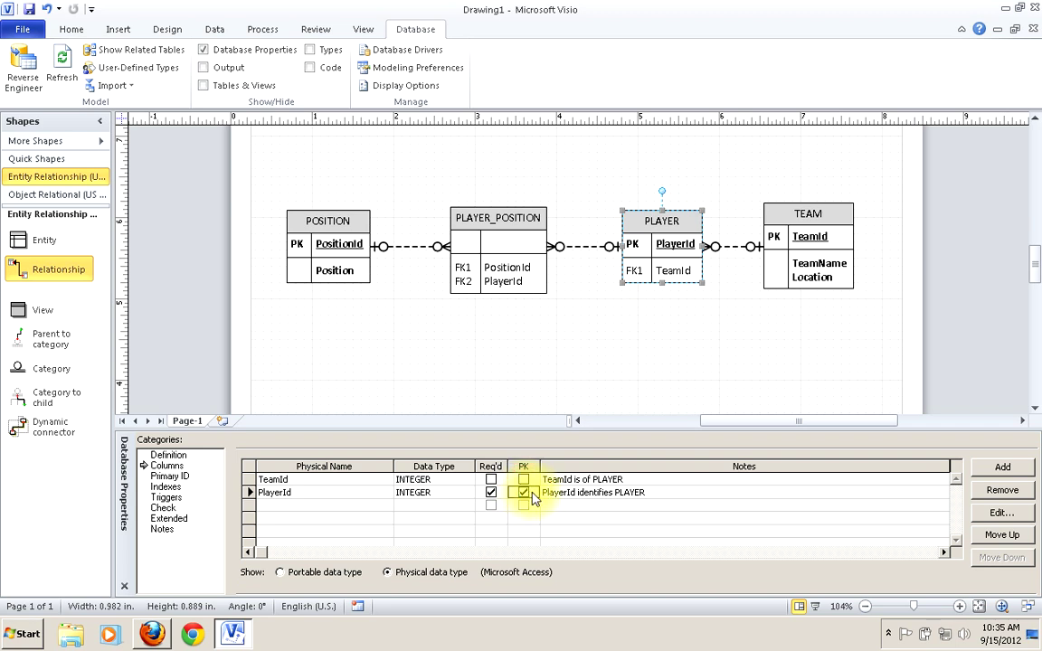
Add a required column named FirstName with the data type TEXT to the PLAYER entity
{"action": "left_click", "coordinate": [271, 506]}
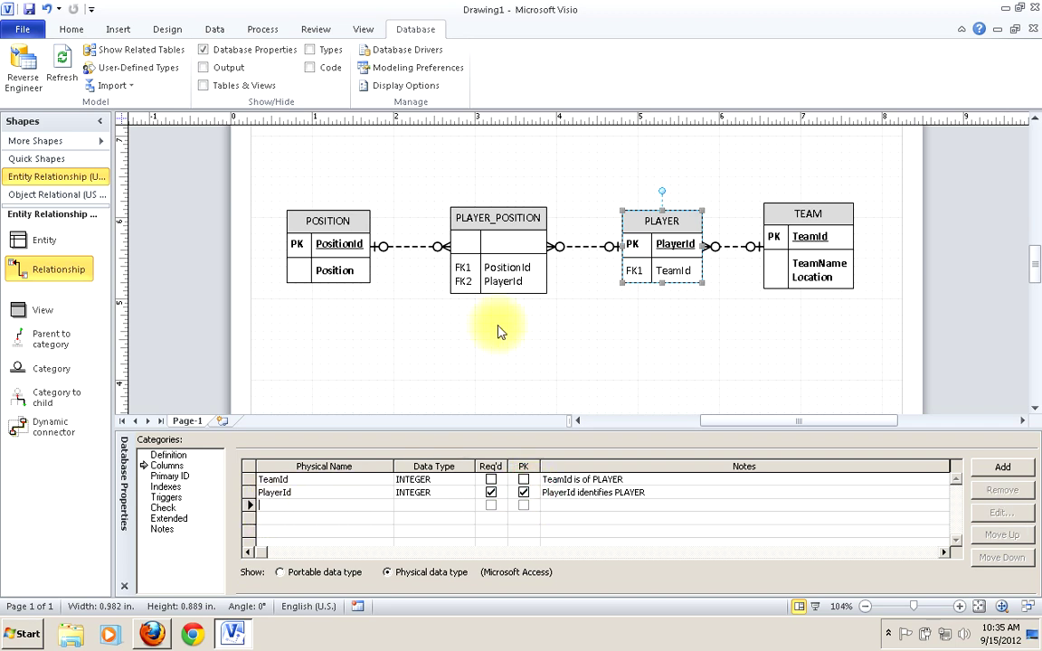
{"action": "type", "text": "FirstNam"}
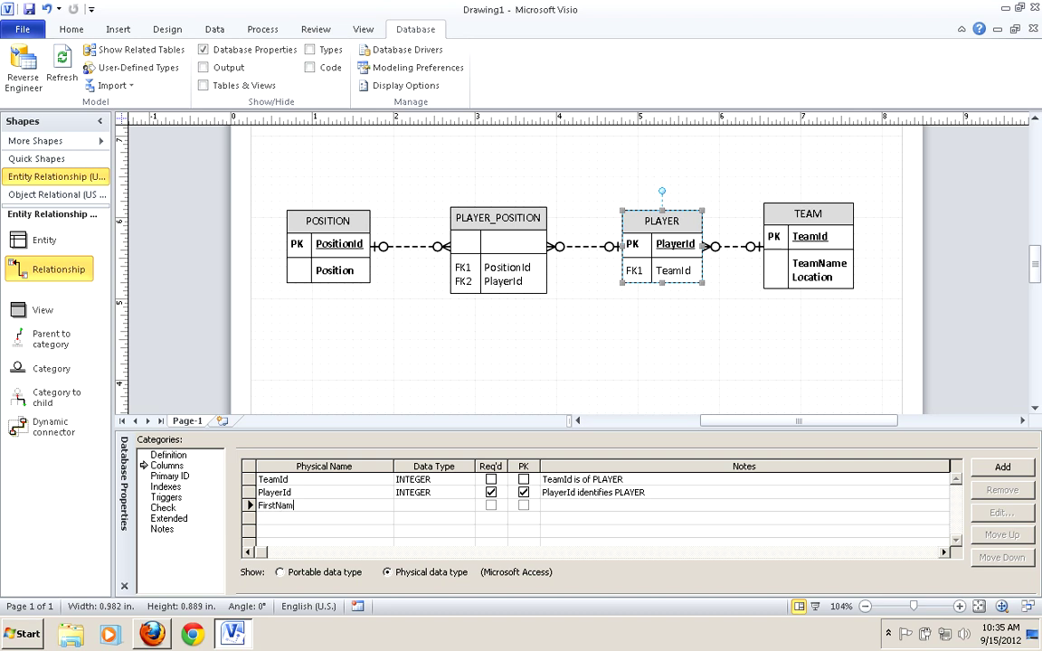
{"action": "type", "text": "e"}
{"action": "key", "text": "Tab"}
{"action": "left_click", "coordinate": [457, 512]}
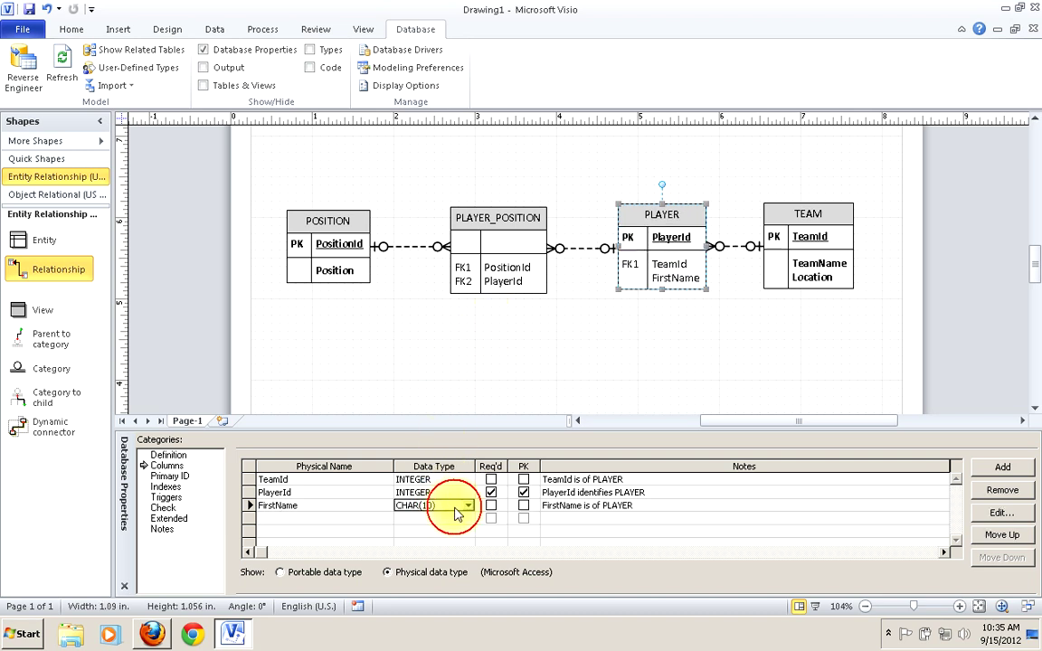
{"action": "left_click", "coordinate": [467, 505]}
{"action": "left_click_drag", "start_coordinate": [465, 530], "coordinate": [470, 583]}
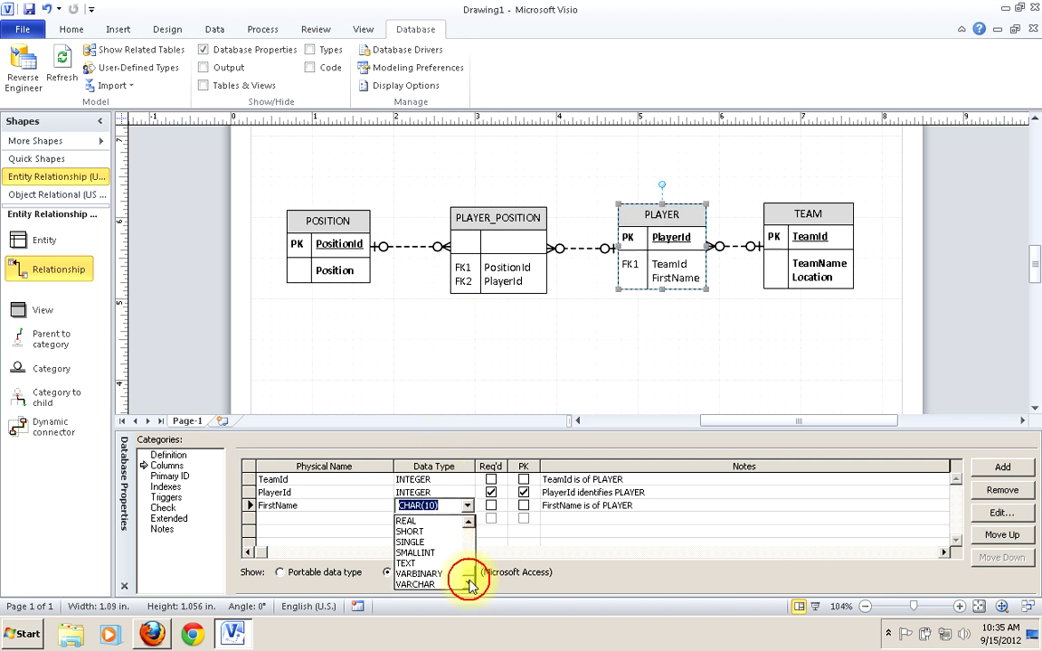
{"action": "left_click", "coordinate": [409, 563]}
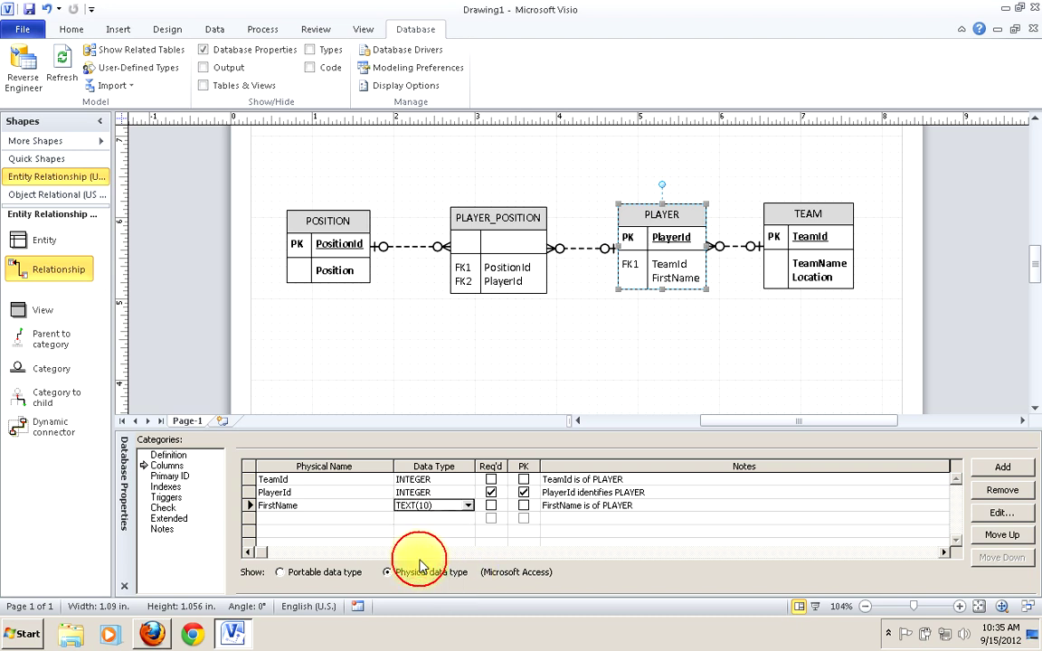
{"action": "left_click", "coordinate": [491, 507]}
Set the text length of the FirstName column to 20 in its physical data type
{"action": "left_click", "coordinate": [999, 512]}
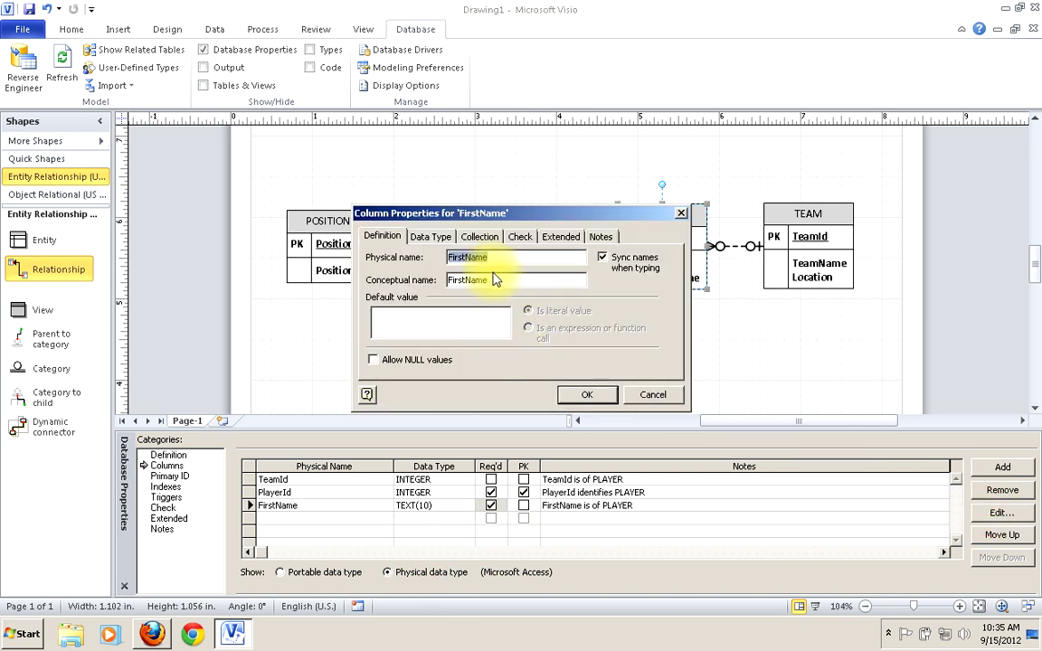
{"action": "left_click", "coordinate": [431, 236]}
{"action": "left_click", "coordinate": [616, 274]}
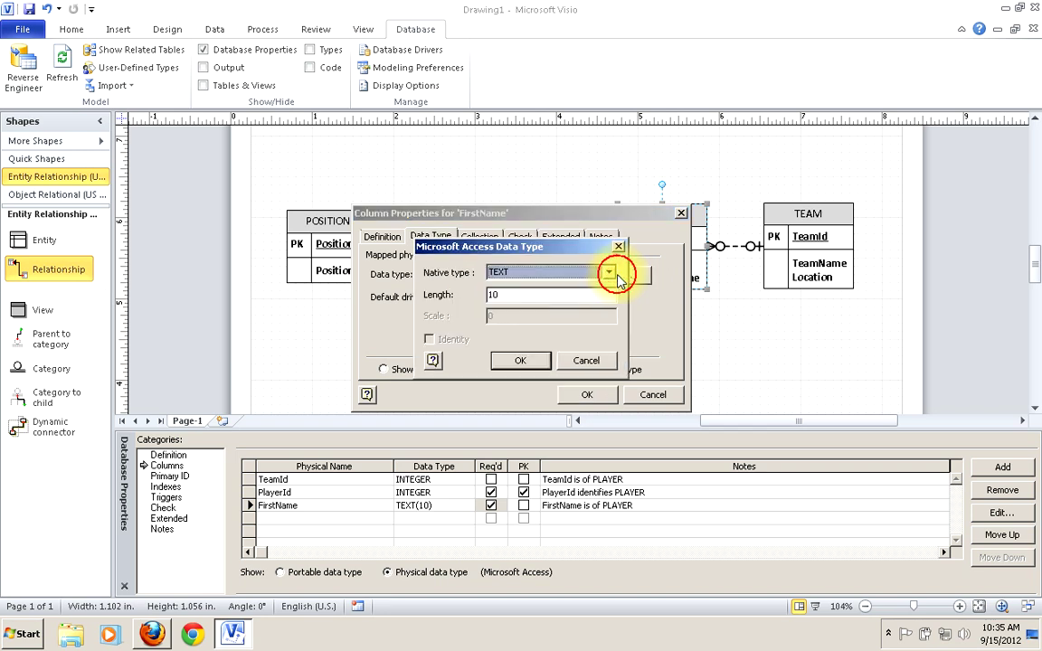
{"action": "left_click_drag", "start_coordinate": [499, 295], "coordinate": [425, 295]}
{"action": "type", "text": "2"}
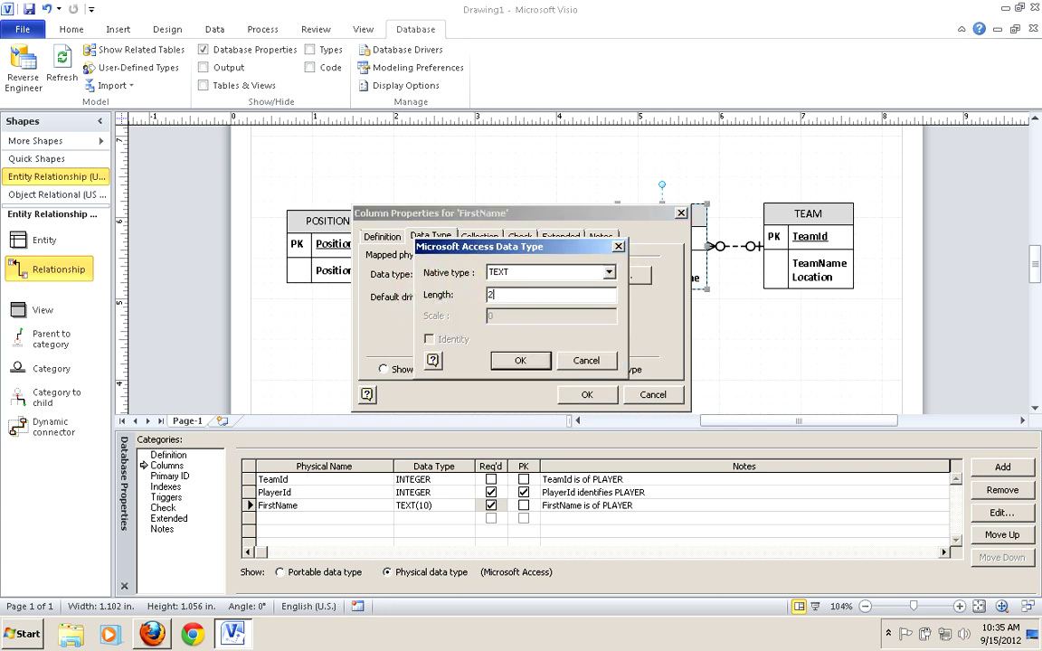
{"action": "type", "text": "0"}
{"action": "left_click", "coordinate": [520, 360]}
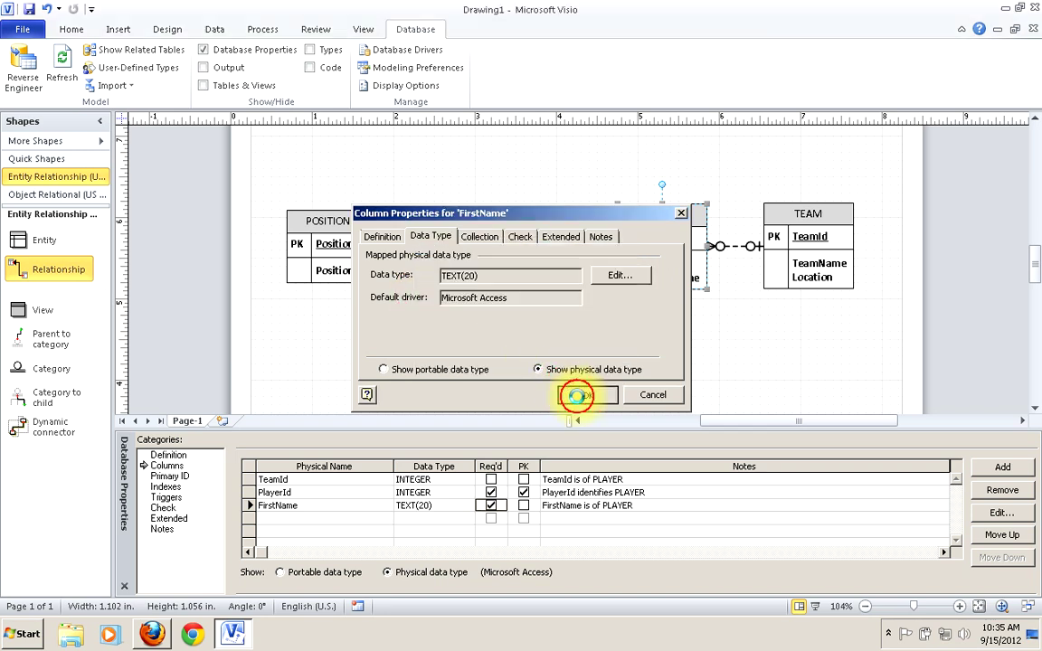
{"action": "left_click", "coordinate": [587, 395]}
Add a required column named LastName with the data type TEXT to the PLAYER entity
{"action": "left_click", "coordinate": [258, 519]}
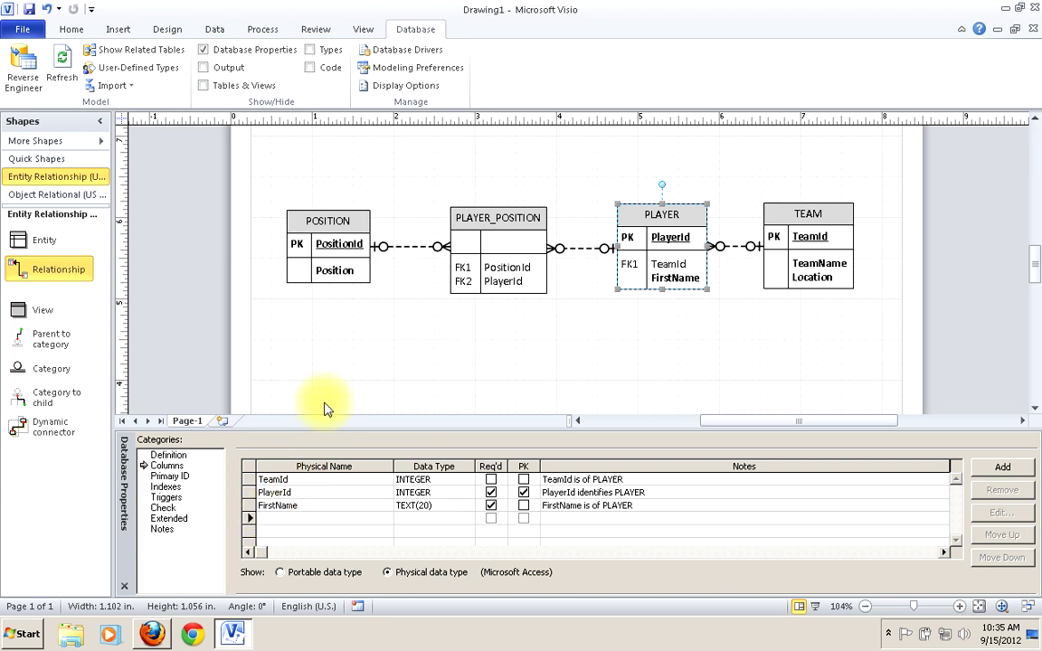
{"action": "type", "text": "LastName"}
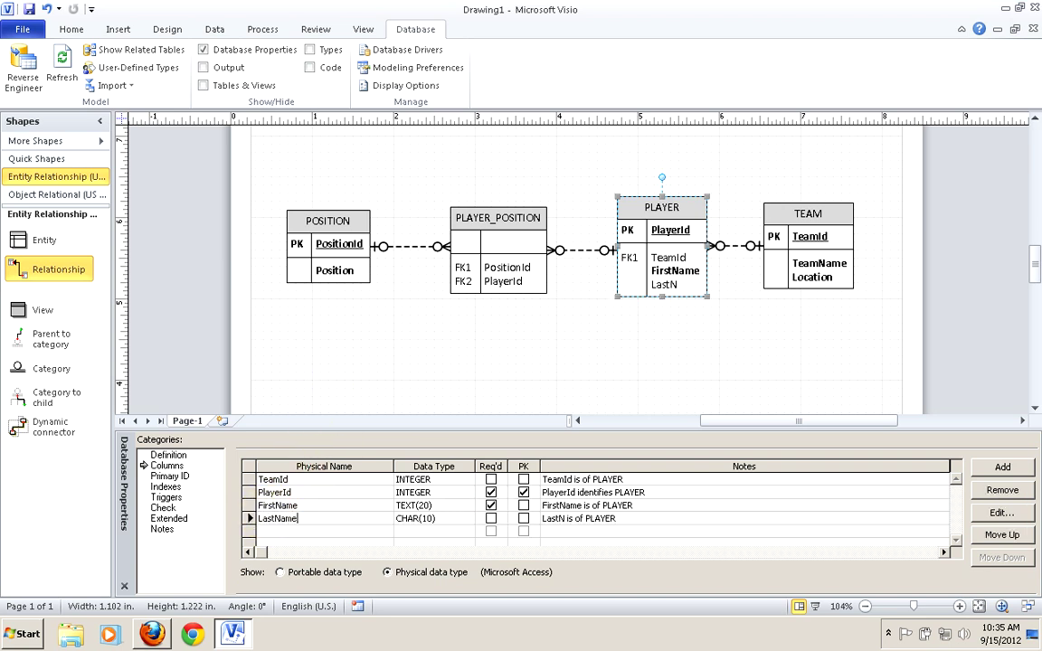
{"action": "left_click", "coordinate": [443, 522]}
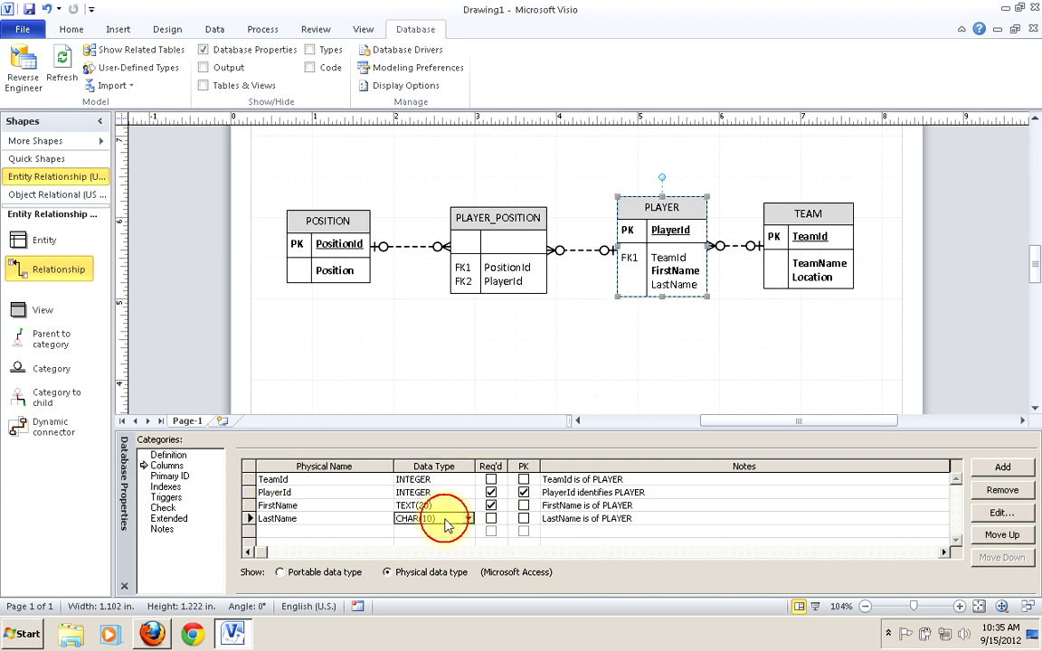
{"action": "left_click", "coordinate": [466, 519]}
{"action": "scroll", "coordinate": [434, 569], "scroll_direction": "down", "scroll_amount": 4}
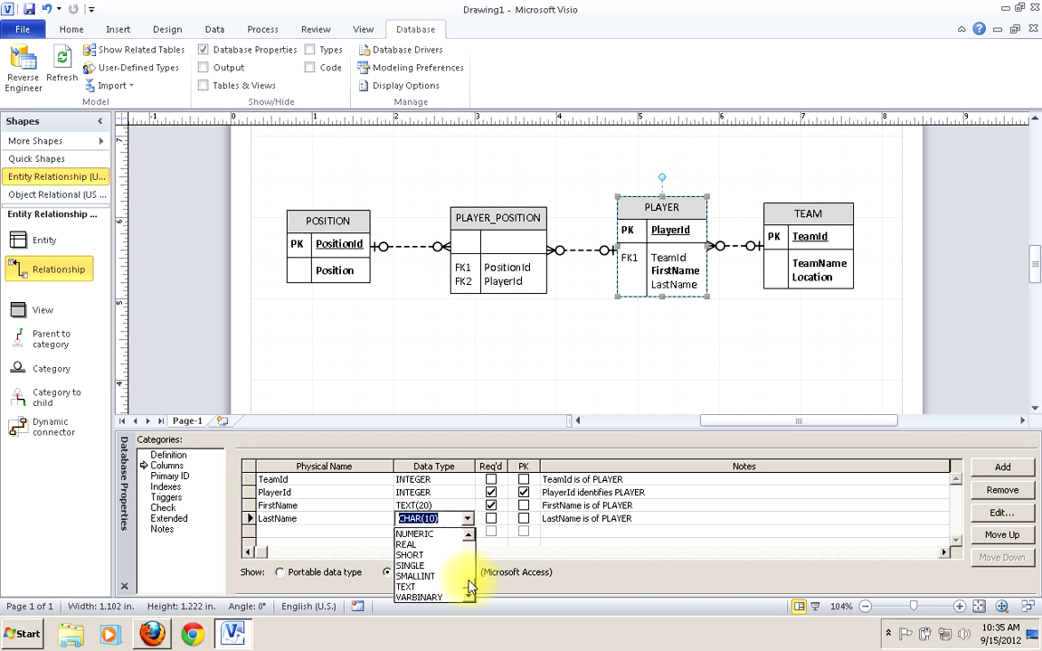
{"action": "left_click", "coordinate": [434, 586]}
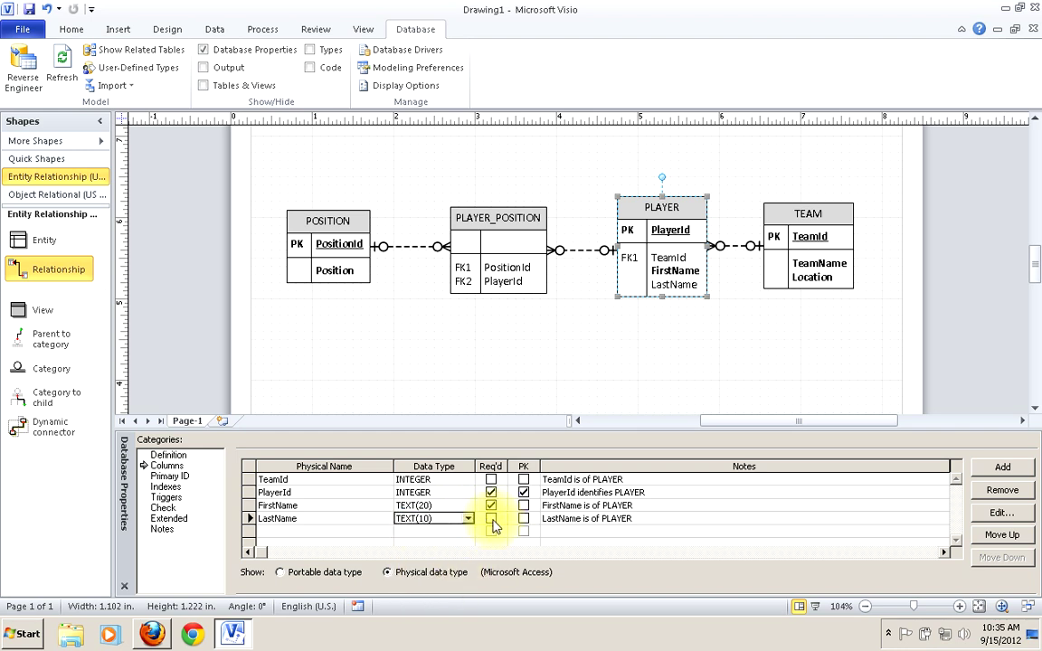
{"action": "left_click", "coordinate": [491, 520]}
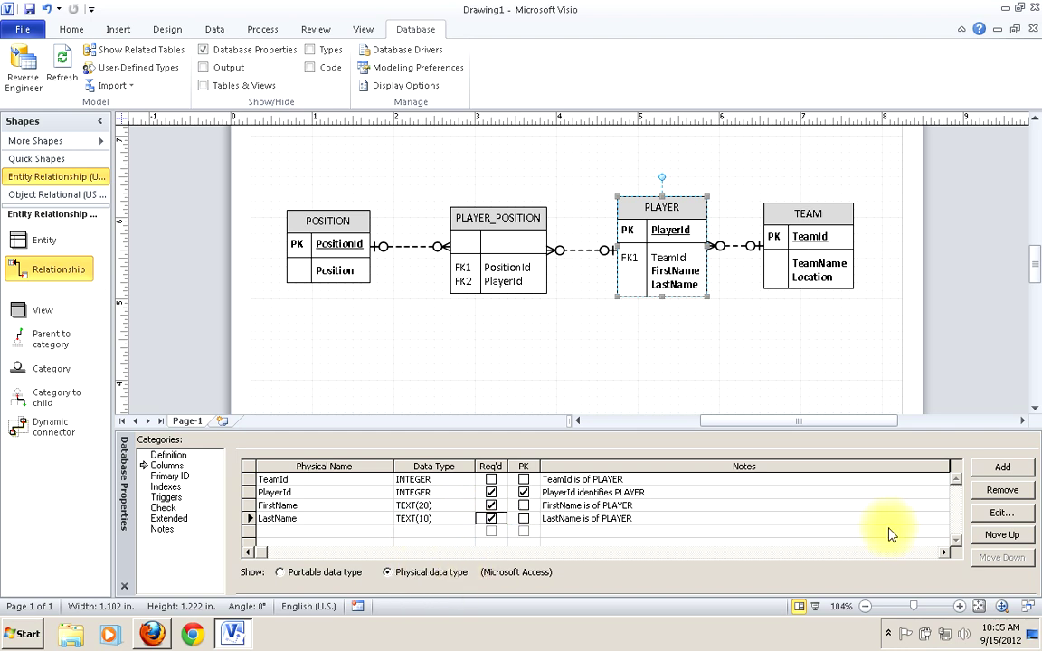
Make the TeamId foreign key column of the PLAYER entity required
{"action": "left_click", "coordinate": [271, 530]}
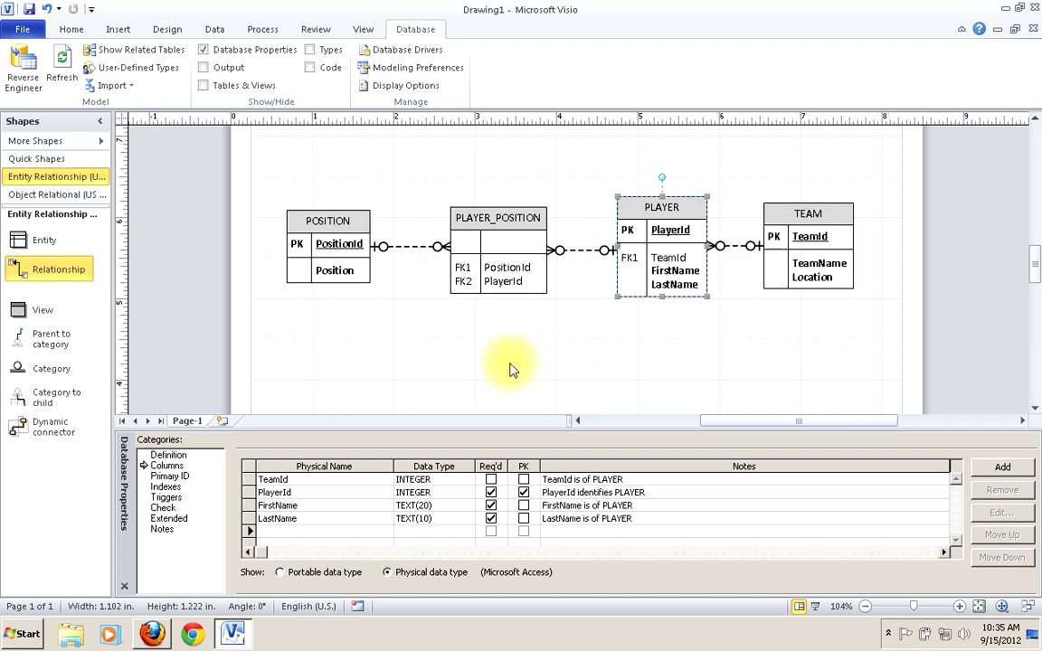
{"action": "left_click", "coordinate": [488, 480]}
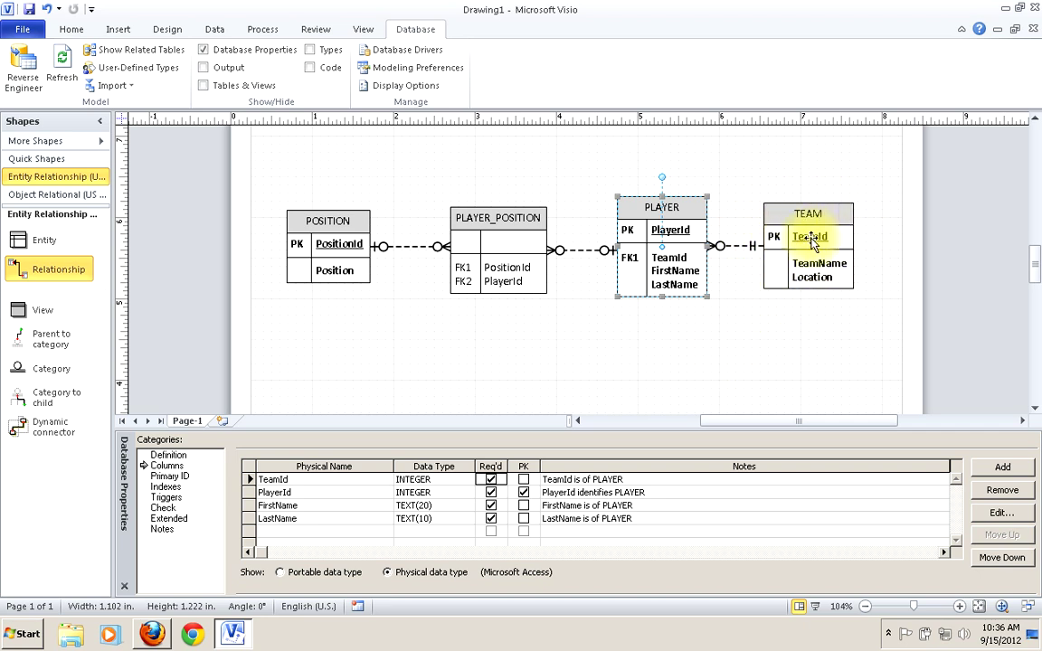
Set PositionId and PlayerId together as the composite primary key of the PLAYER_POSITION entity
{"action": "left_click", "coordinate": [487, 264]}
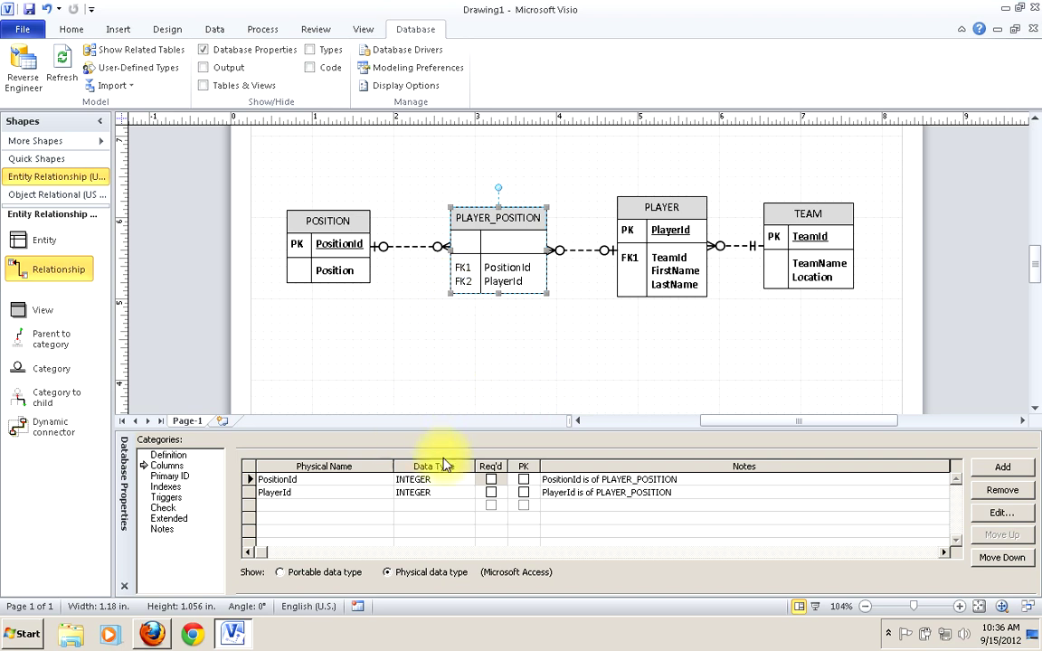
{"action": "left_click", "coordinate": [524, 480]}
{"action": "left_click", "coordinate": [523, 493]}
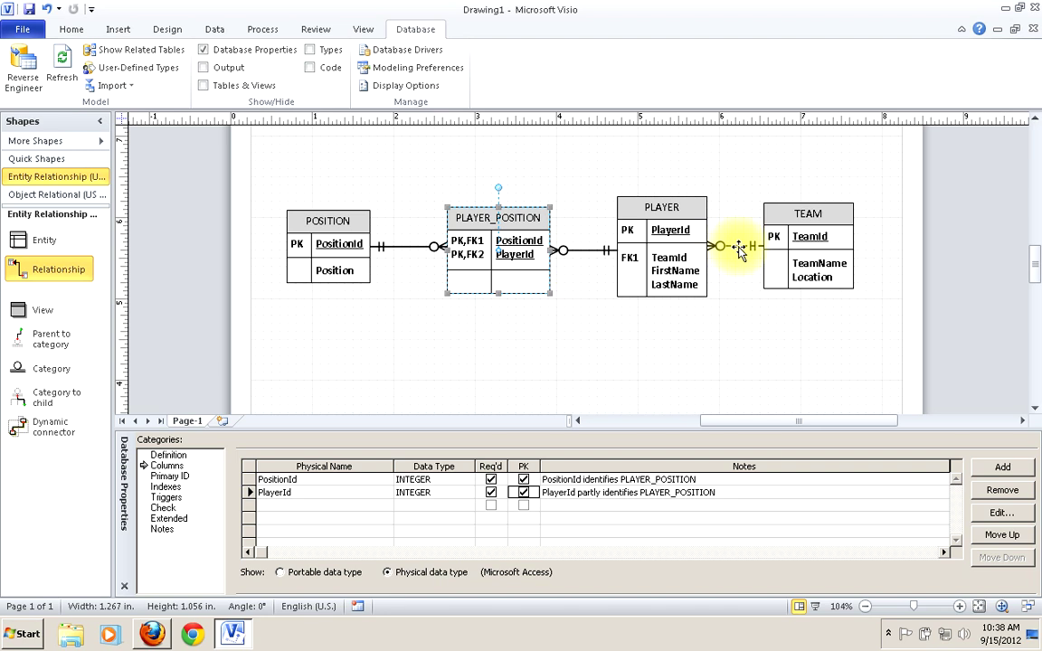
Try adding TeamId to the primary key of the PLAYER entity, and take it out of the key again
{"action": "left_click", "coordinate": [673, 232]}
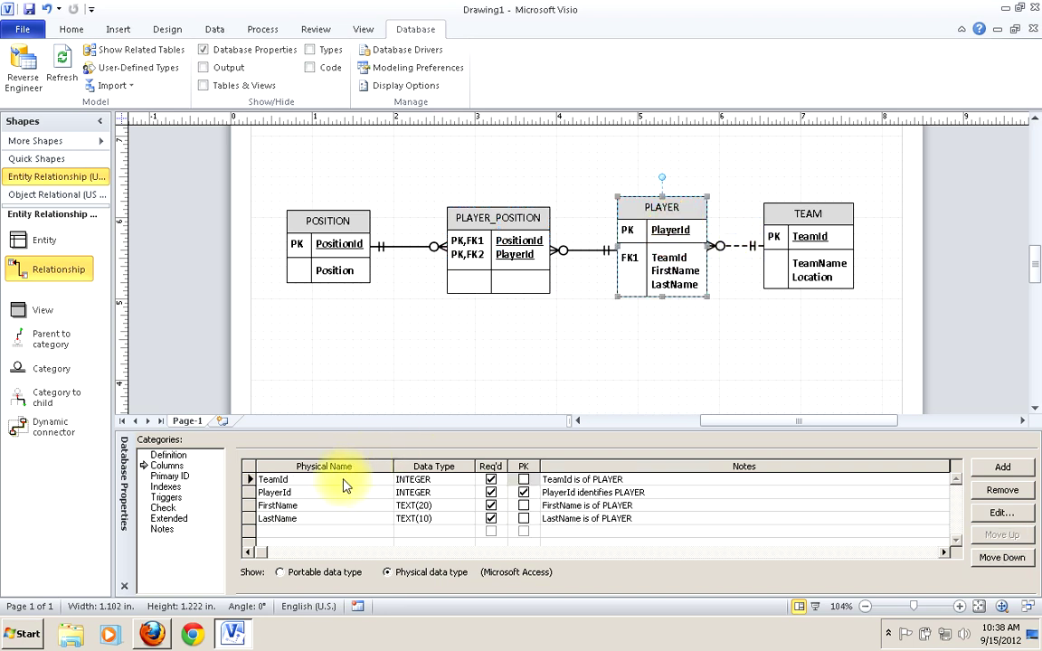
{"action": "left_click", "coordinate": [523, 492]}
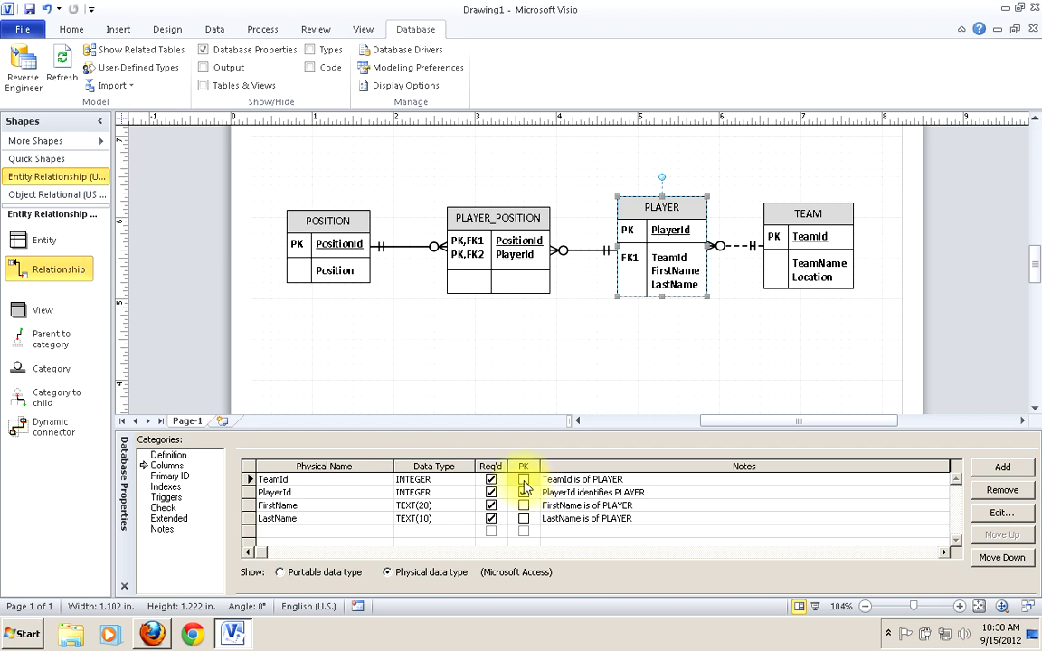
{"action": "left_click", "coordinate": [524, 479]}
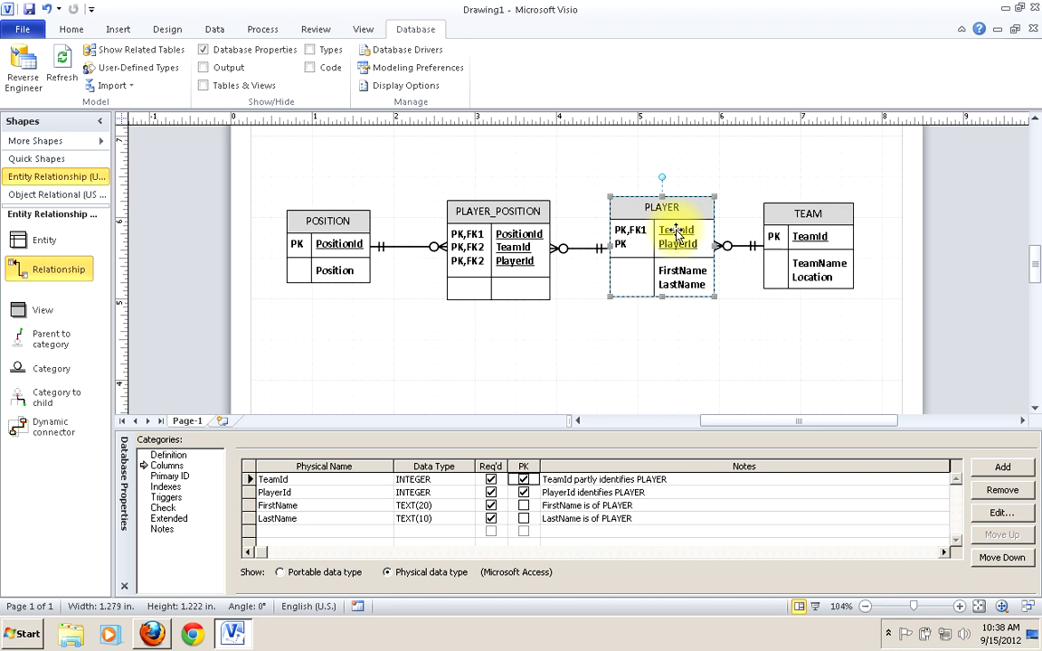
{"action": "left_click", "coordinate": [523, 480]}
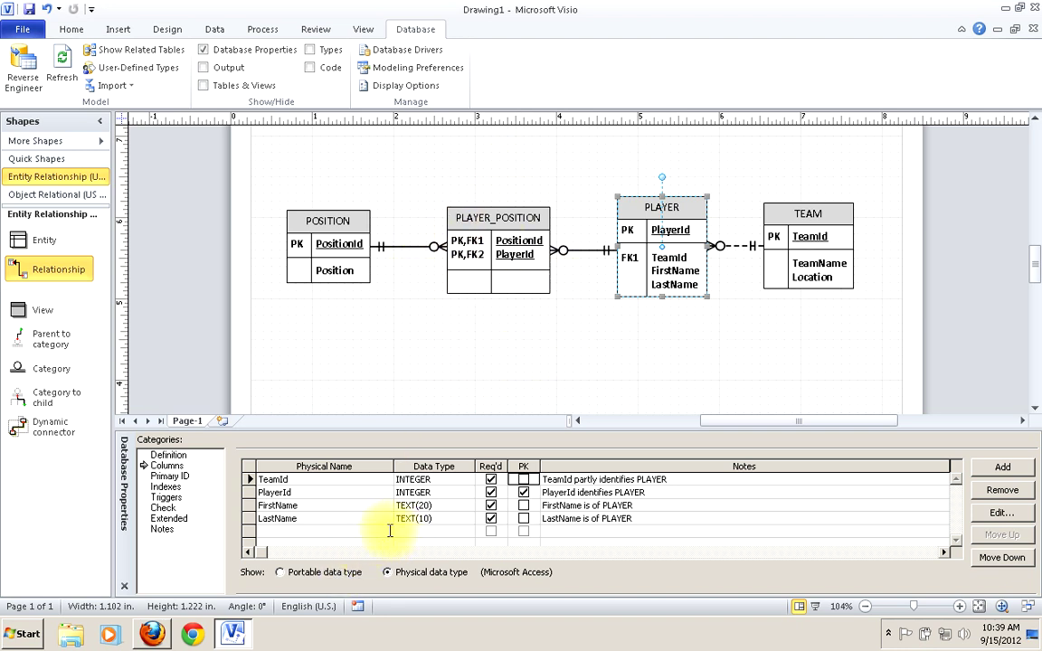
Set the text length of the PLAYER entity's LastName column to 20 in its physical data type
{"action": "left_click", "coordinate": [464, 520]}
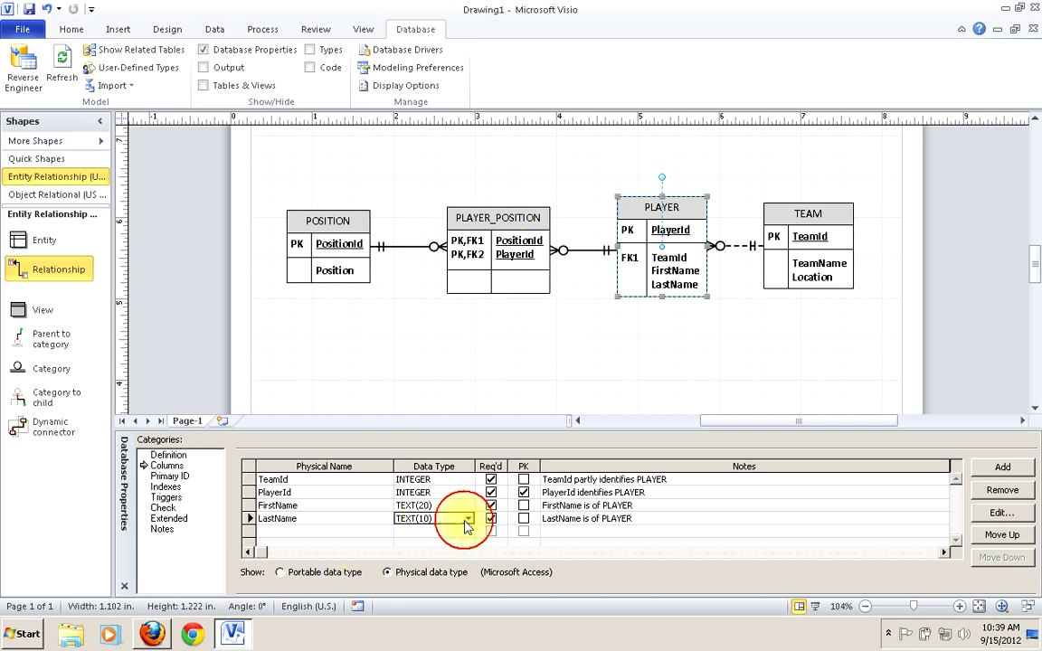
{"action": "left_click", "coordinate": [1000, 512]}
{"action": "left_click", "coordinate": [431, 237]}
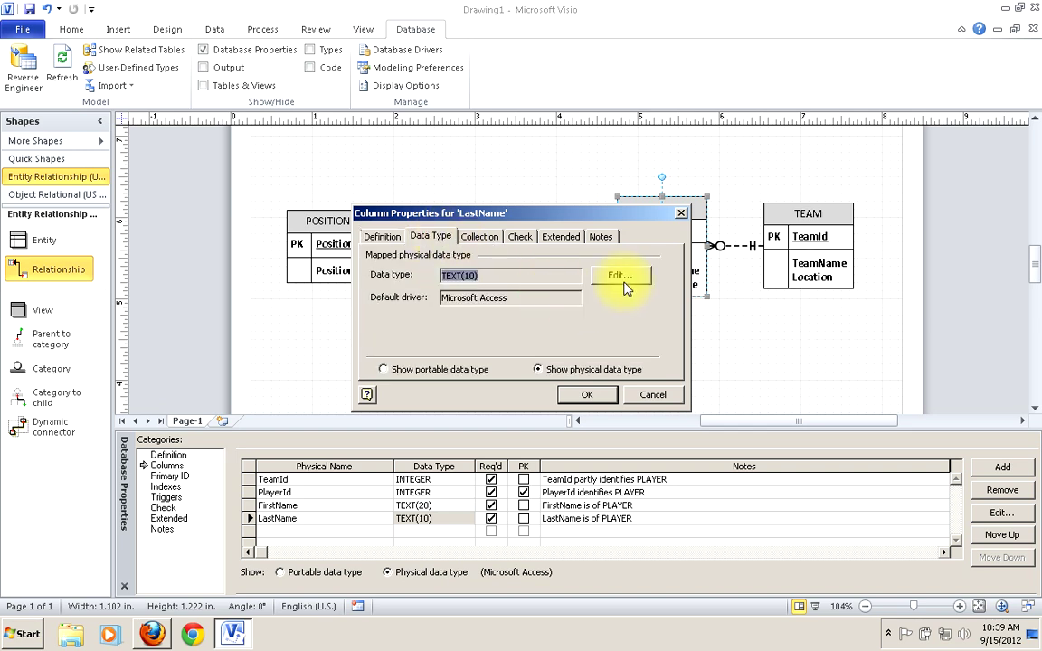
{"action": "left_click", "coordinate": [613, 274]}
{"action": "left_click", "coordinate": [504, 296]}
{"action": "left_click_drag", "start_coordinate": [505, 296], "coordinate": [469, 301]}
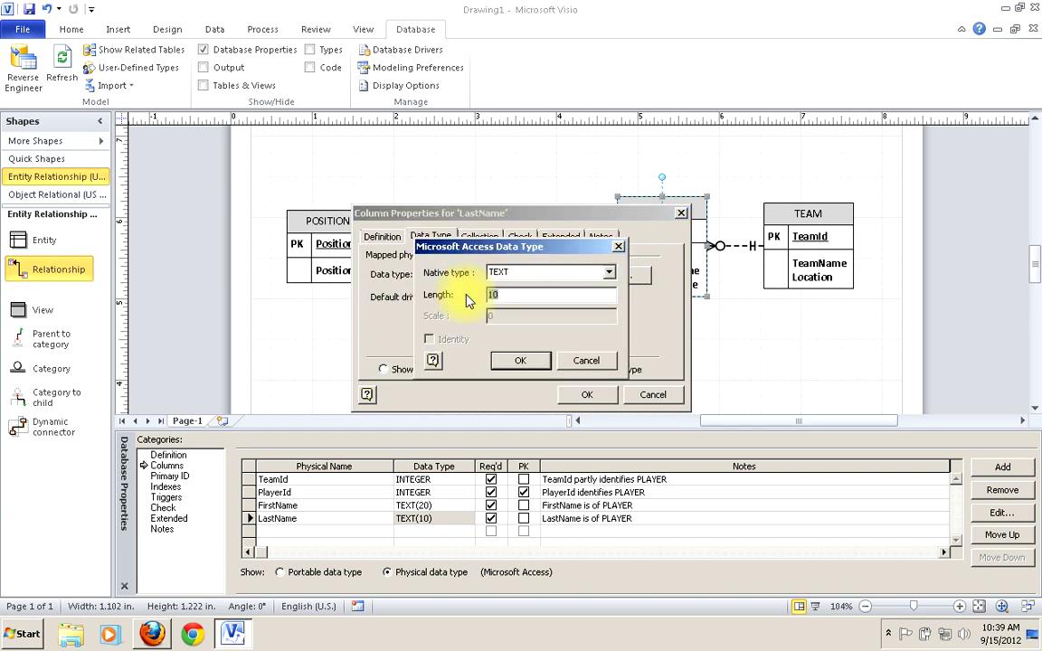
{"action": "type", "text": "20"}
{"action": "left_click", "coordinate": [520, 360]}
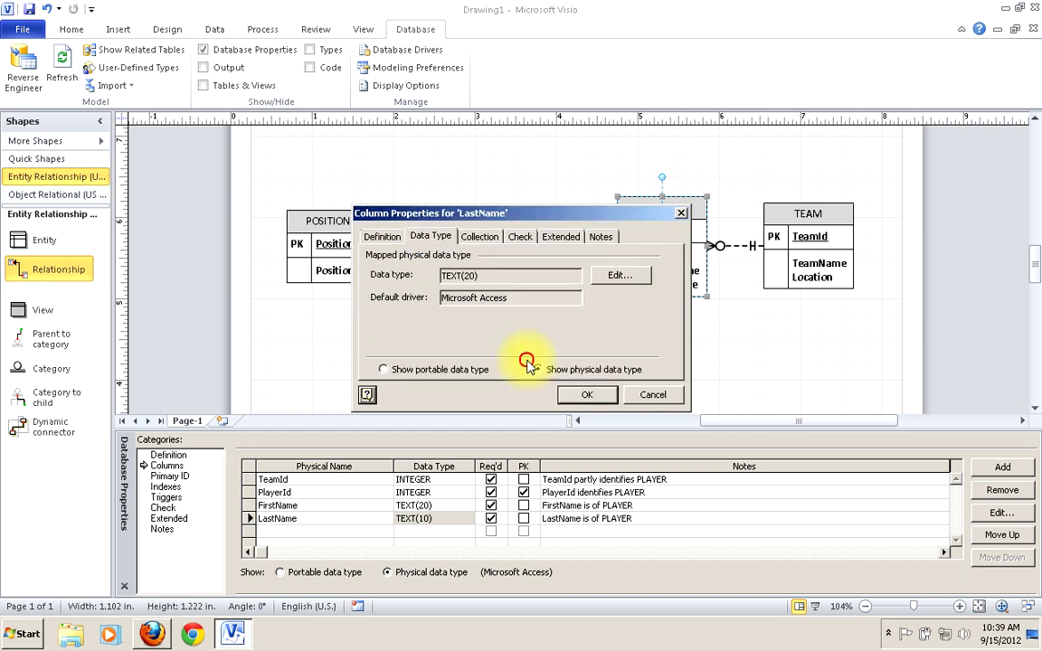
{"action": "left_click", "coordinate": [581, 396]}
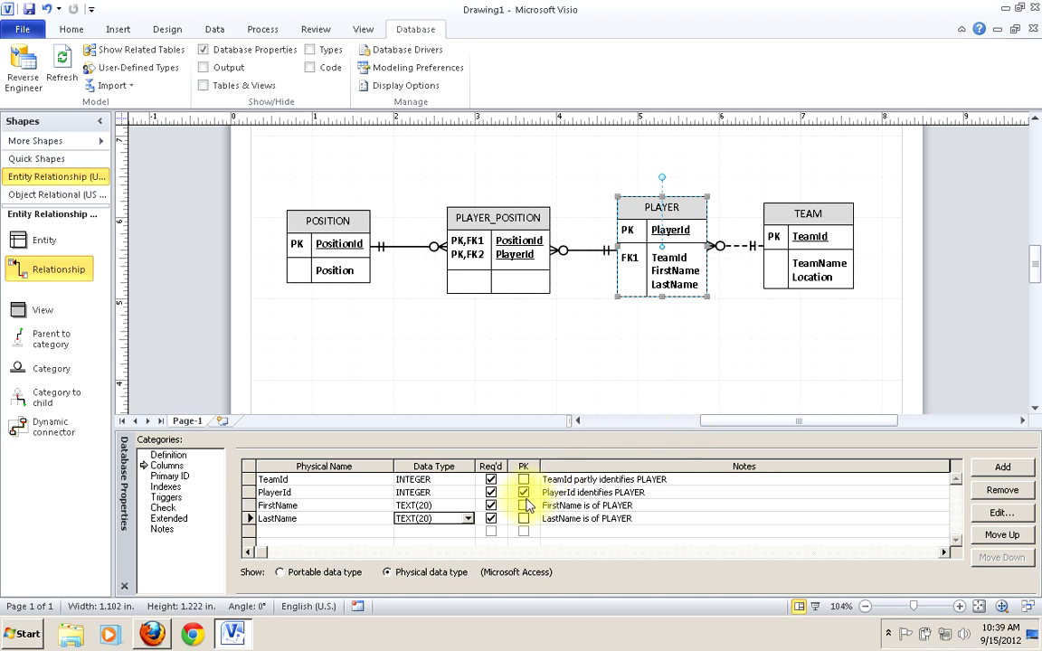
Enlarge the column list area and add a column named Test with the data type DECIMAL to the PLAYER entity
{"action": "mouse_move", "coordinate": [675, 430]}
{"action": "left_mouse_down"}
{"action": "mouse_move", "coordinate": [674, 365]}
{"action": "mouse_move", "coordinate": [698, 371]}
{"action": "left_mouse_up"}
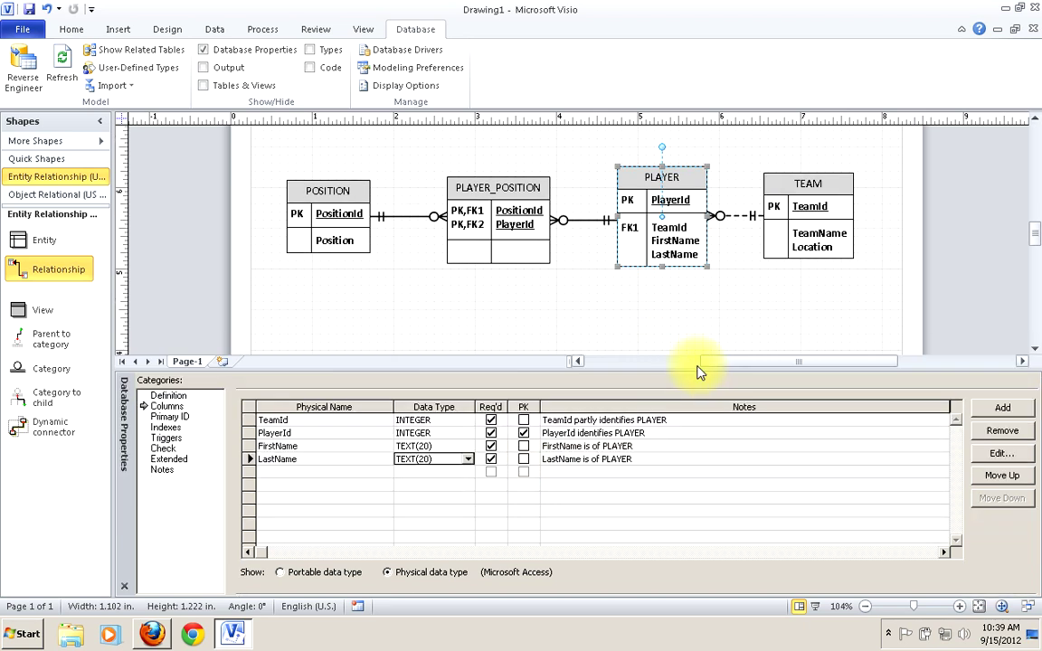
{"action": "left_click", "coordinate": [277, 472]}
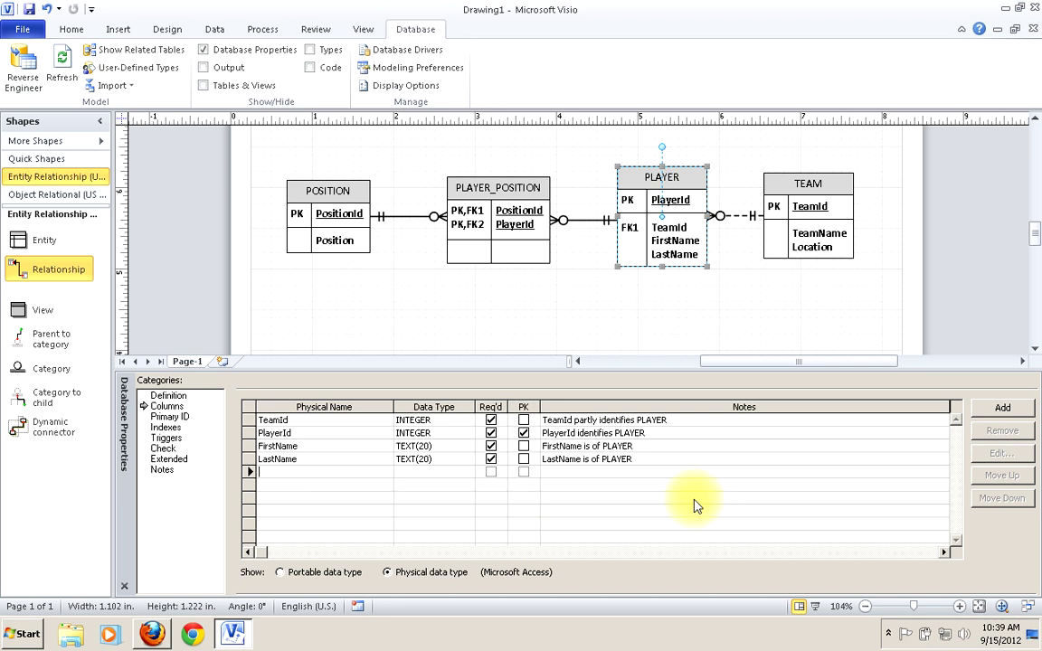
{"action": "type", "text": "Test"}
{"action": "key", "text": "Return"}
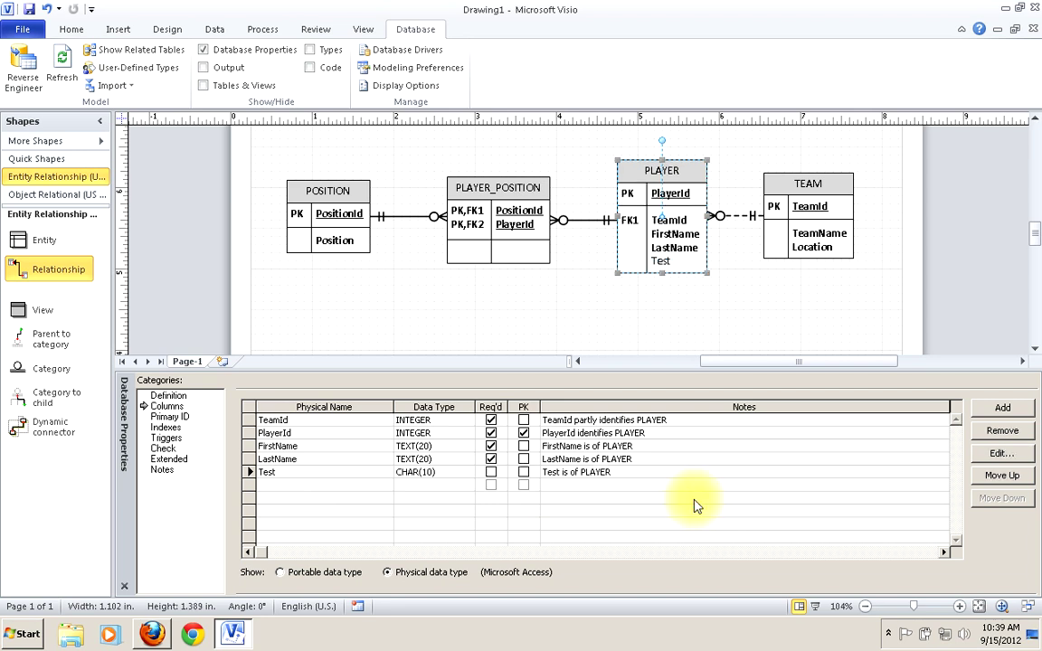
{"action": "left_click", "coordinate": [448, 472]}
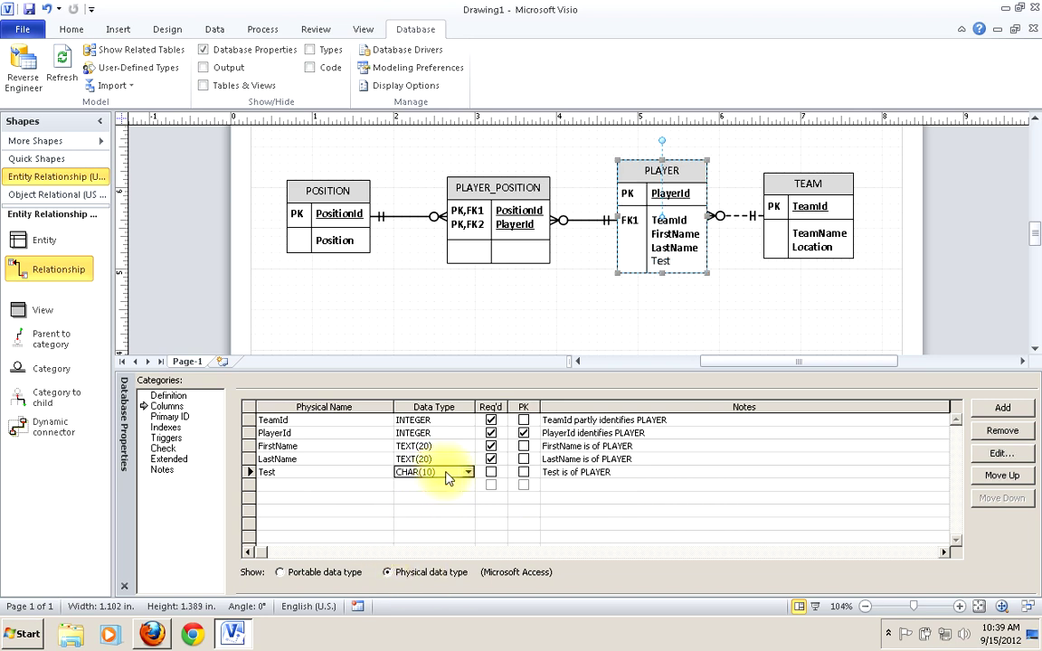
{"action": "left_click", "coordinate": [468, 472]}
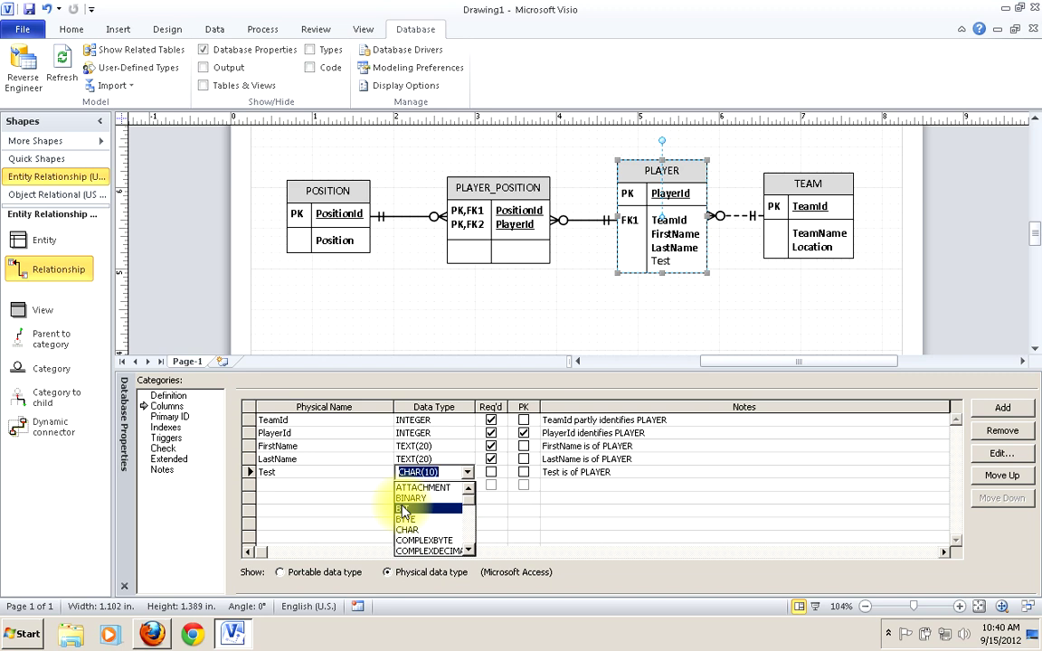
{"action": "left_click", "coordinate": [468, 551]}
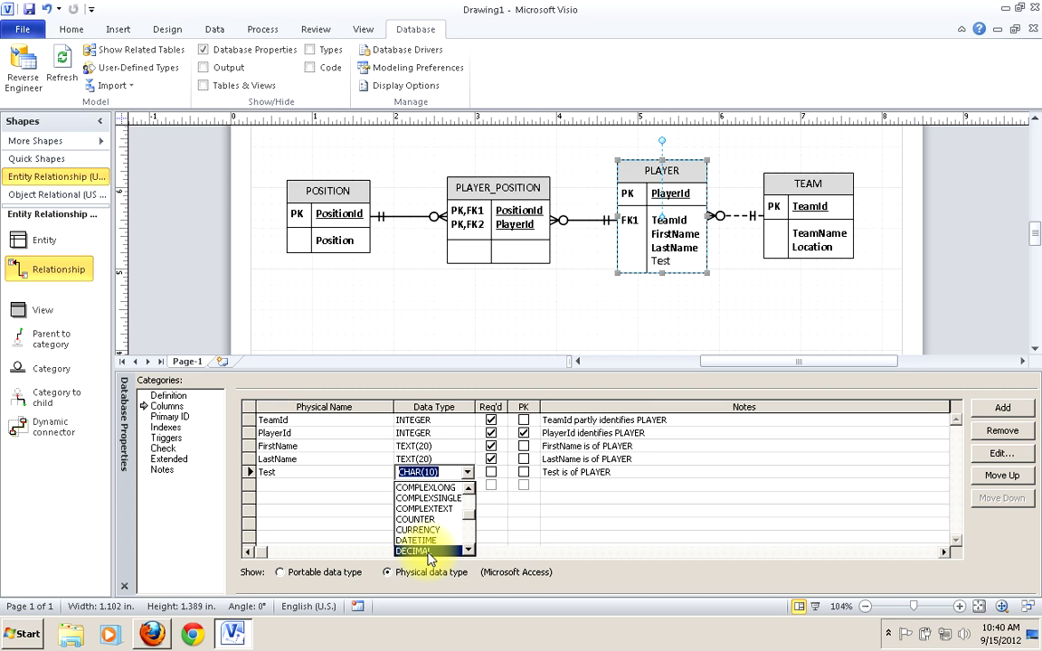
{"action": "left_click", "coordinate": [428, 553]}
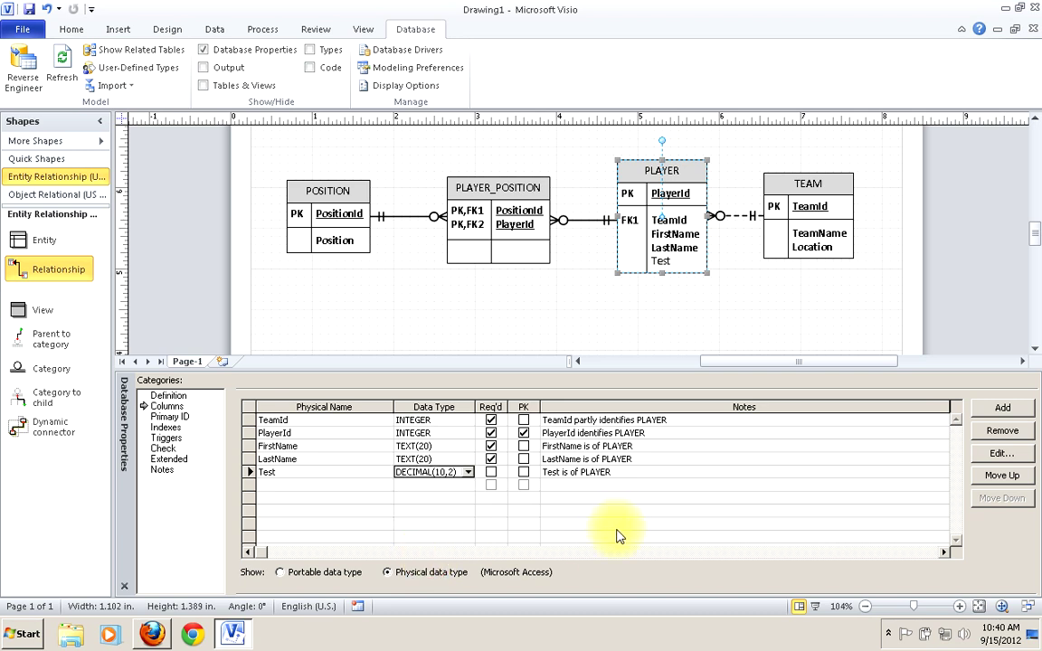
Examine the precision and scale settings of the Test column's DECIMAL data type without changing them
{"action": "left_click", "coordinate": [1001, 453]}
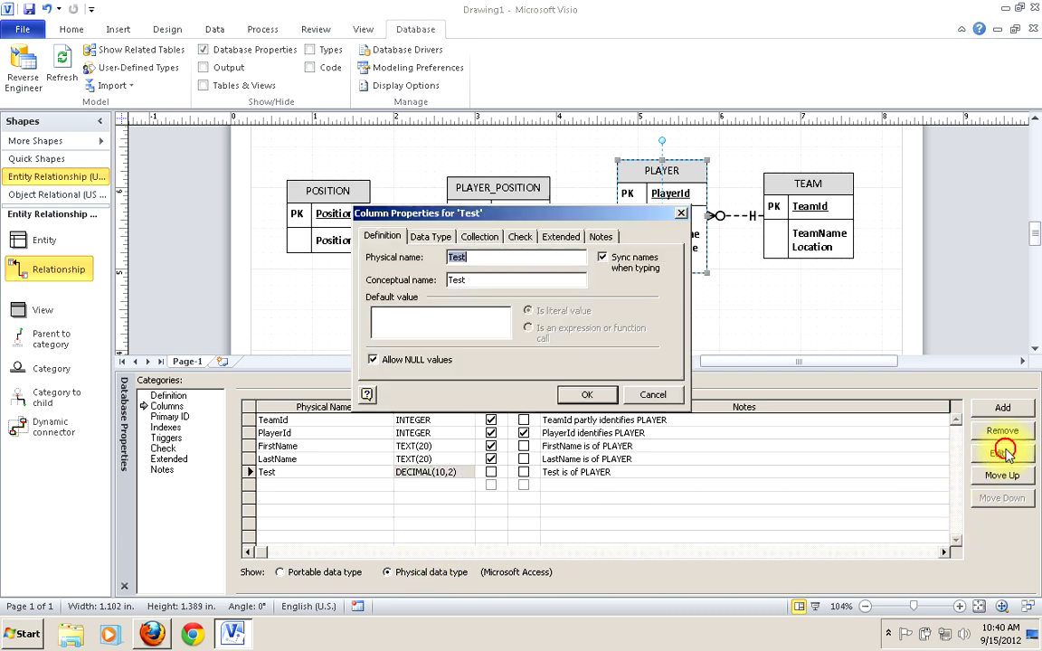
{"action": "left_click", "coordinate": [430, 236]}
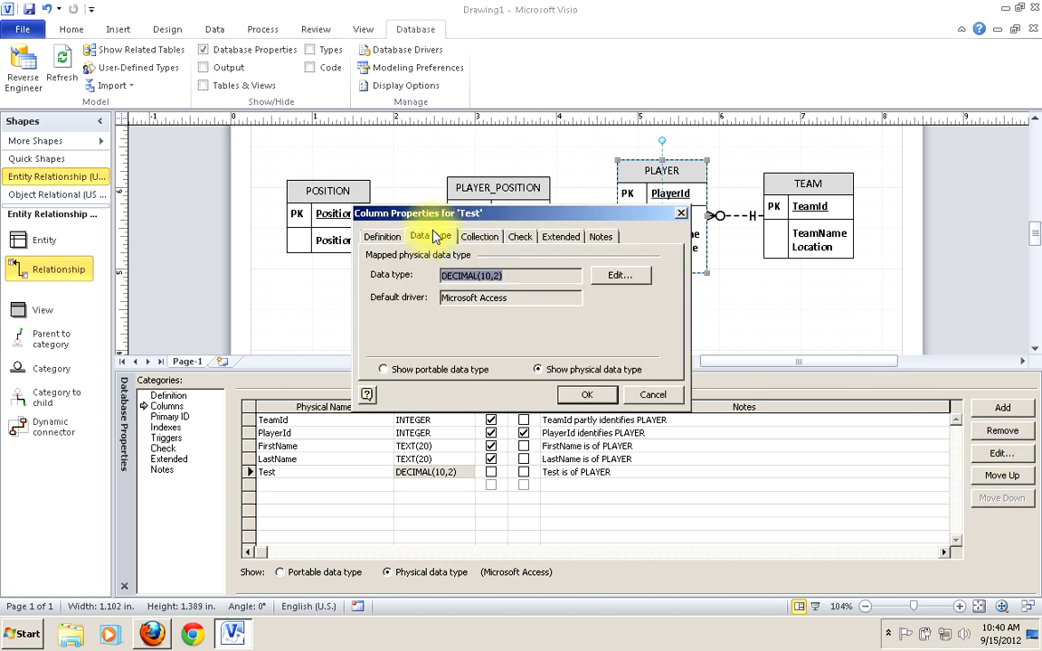
{"action": "left_click", "coordinate": [630, 282]}
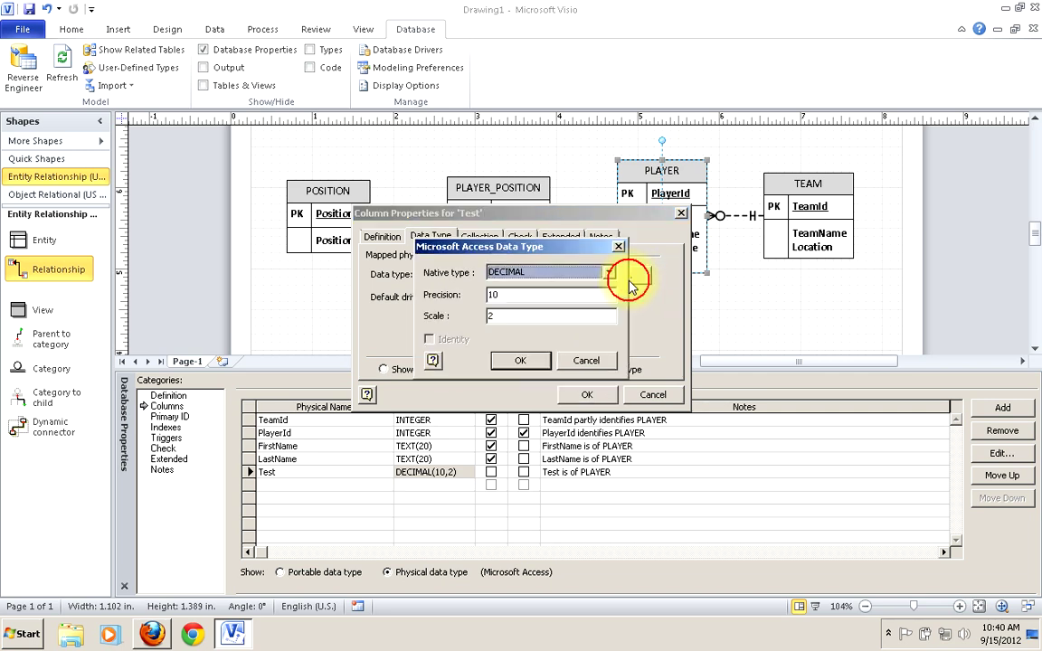
{"action": "left_click", "coordinate": [584, 362]}
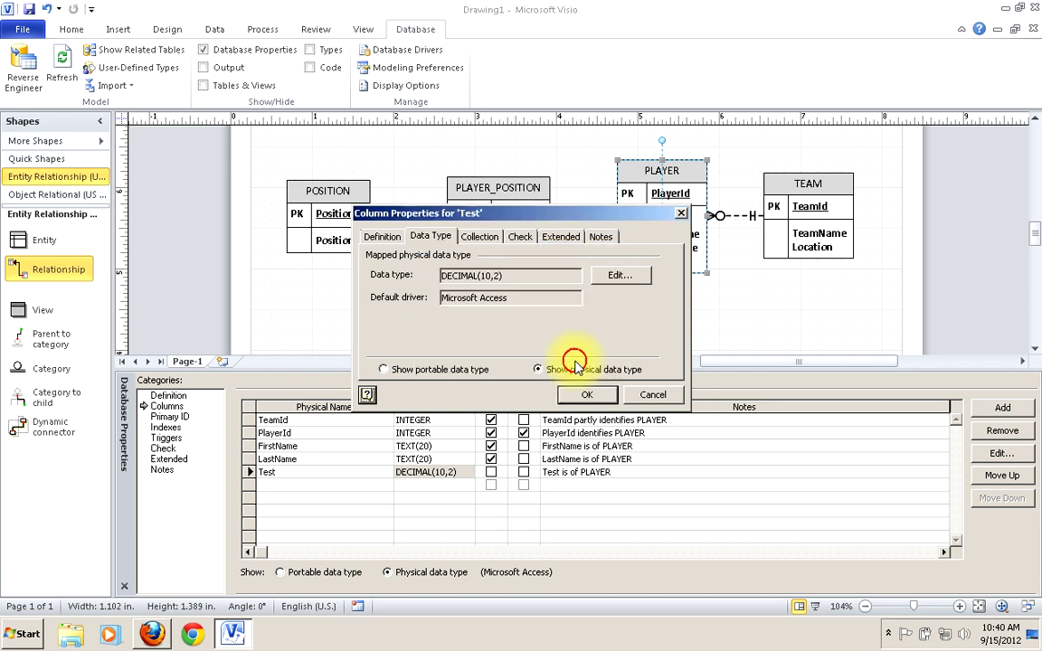
{"action": "left_click", "coordinate": [652, 395]}
Look through the physical data types available for the Test column, from ATTACHMENT through VARCHAR
{"action": "left_click", "coordinate": [467, 472]}
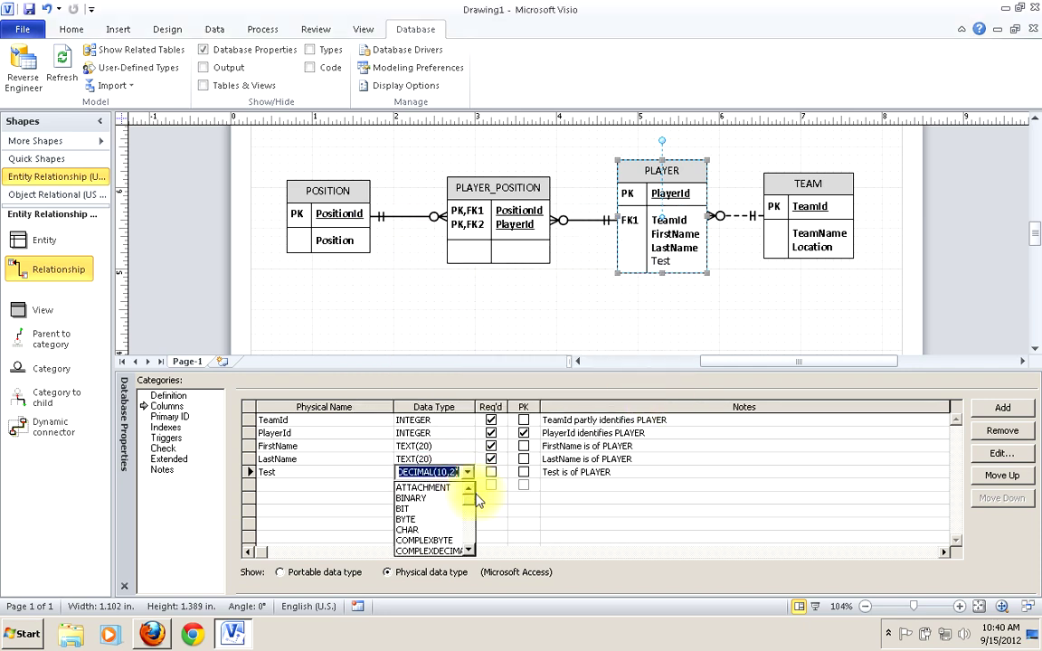
{"action": "left_click", "coordinate": [469, 550]}
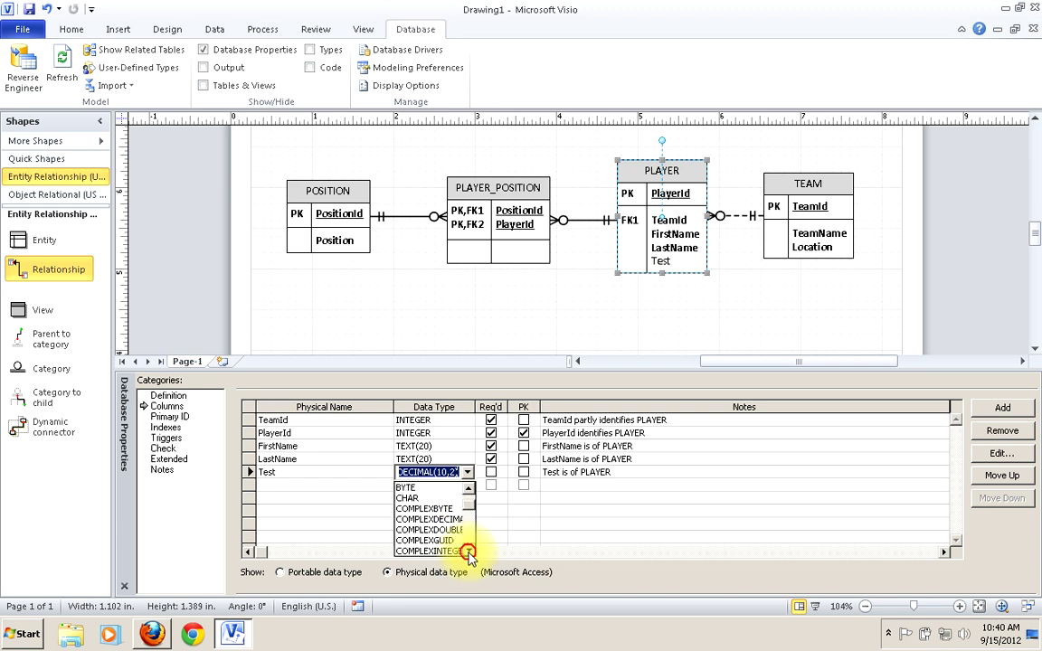
{"action": "left_click", "coordinate": [468, 551]}
{"action": "left_click", "coordinate": [469, 551]}
{"action": "left_click", "coordinate": [469, 551]}
{"action": "left_click", "coordinate": [469, 551]}
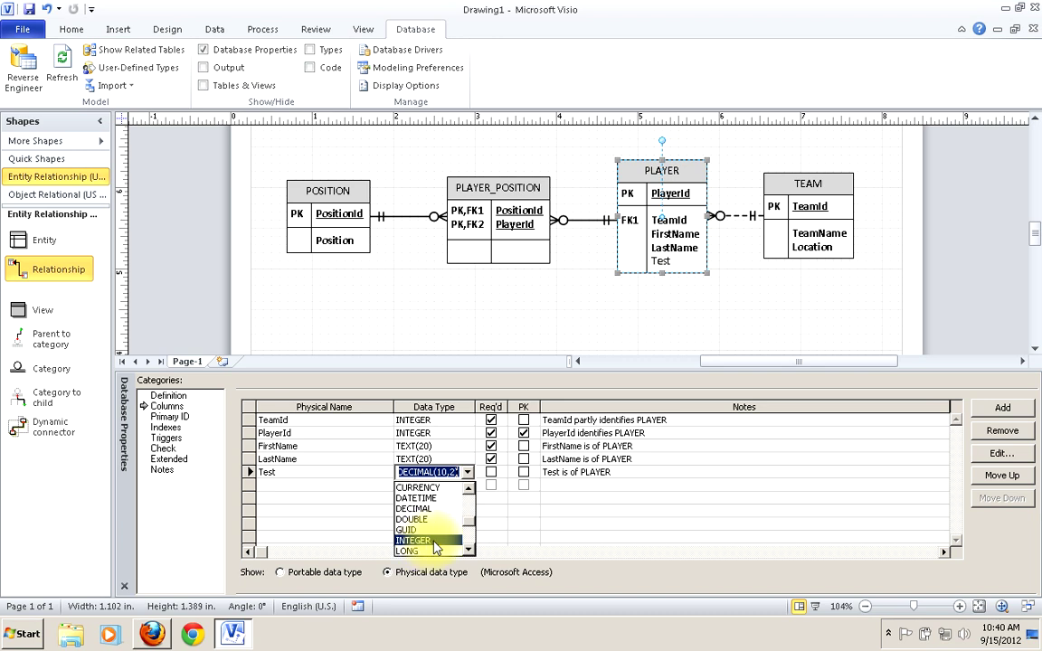
{"action": "scroll", "coordinate": [470, 552], "scroll_direction": "down", "scroll_amount": 6}
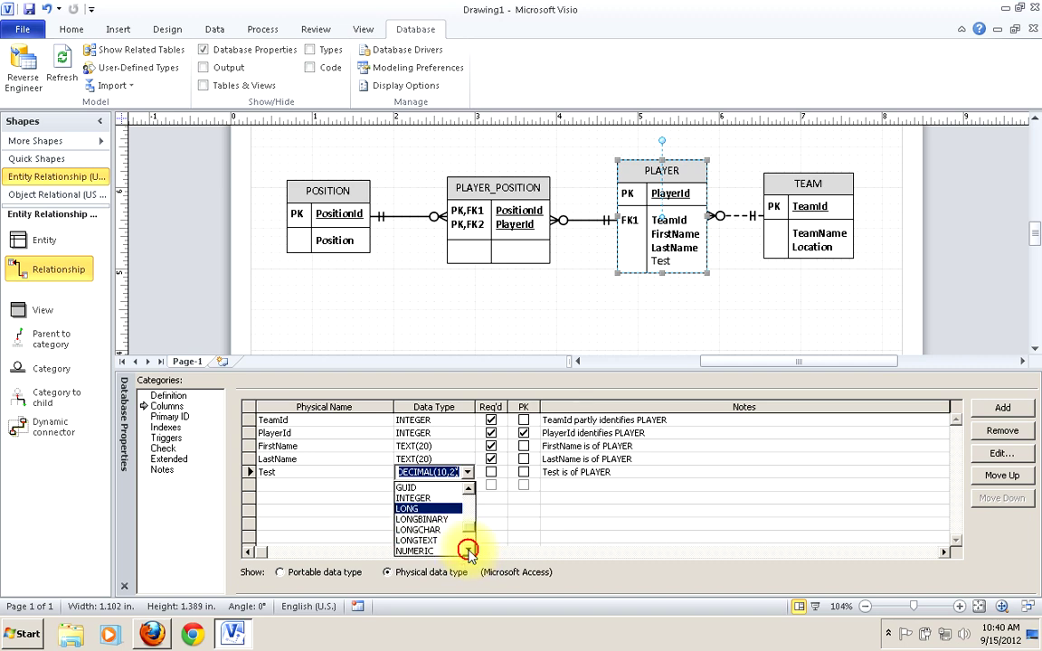
{"action": "scroll", "coordinate": [470, 551], "scroll_direction": "down", "scroll_amount": 5}
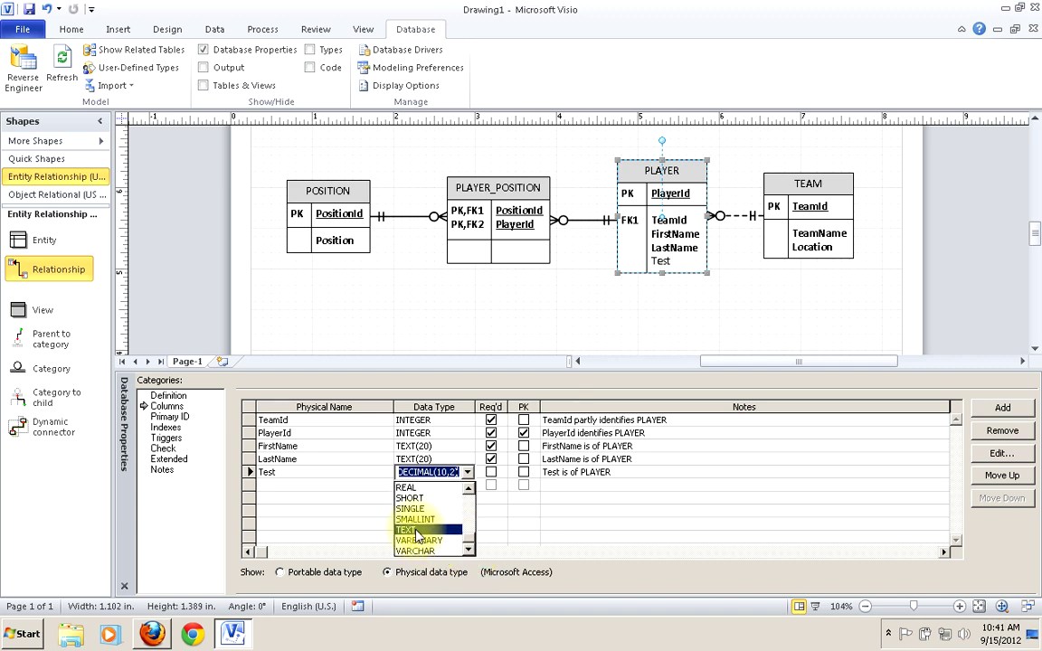
Remove the Test column from the PLAYER entity
{"action": "left_click", "coordinate": [283, 469]}
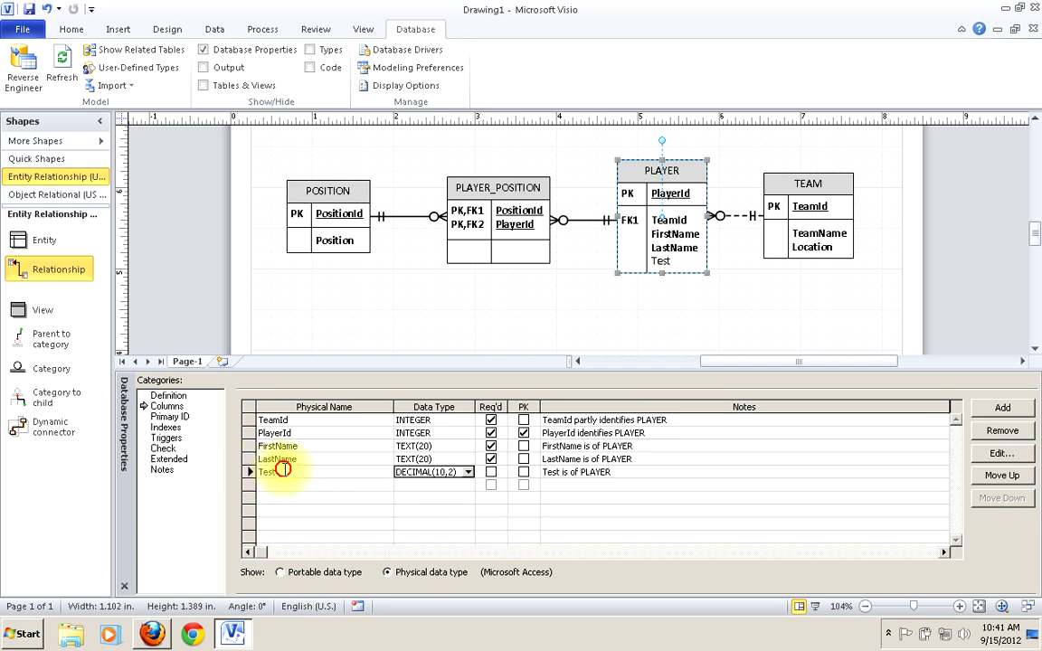
{"action": "left_click", "coordinate": [251, 472]}
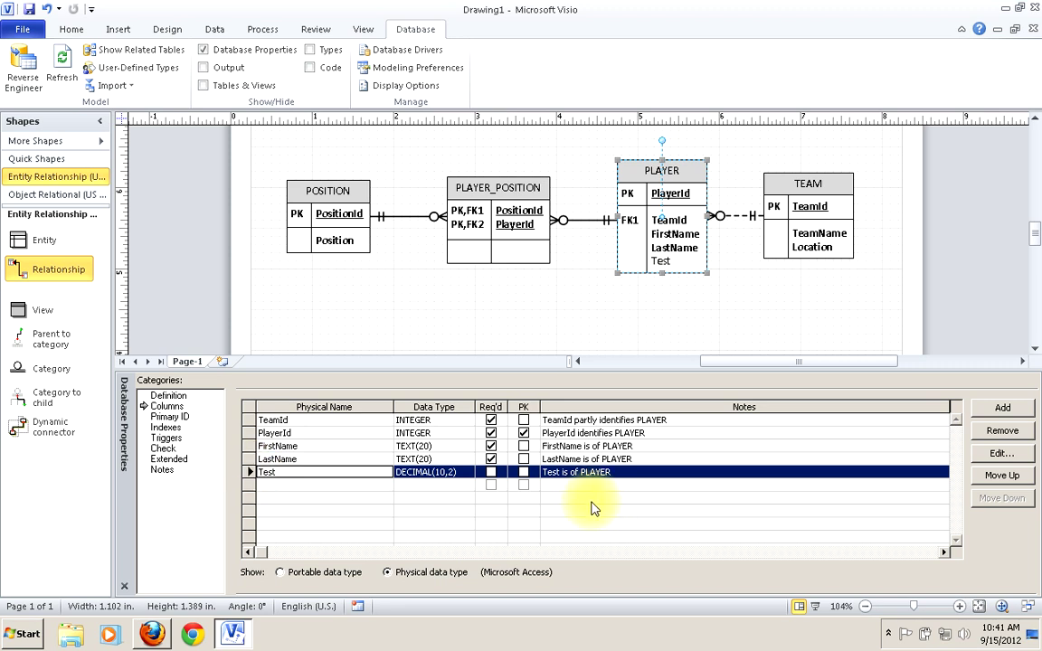
{"action": "left_click", "coordinate": [998, 432]}
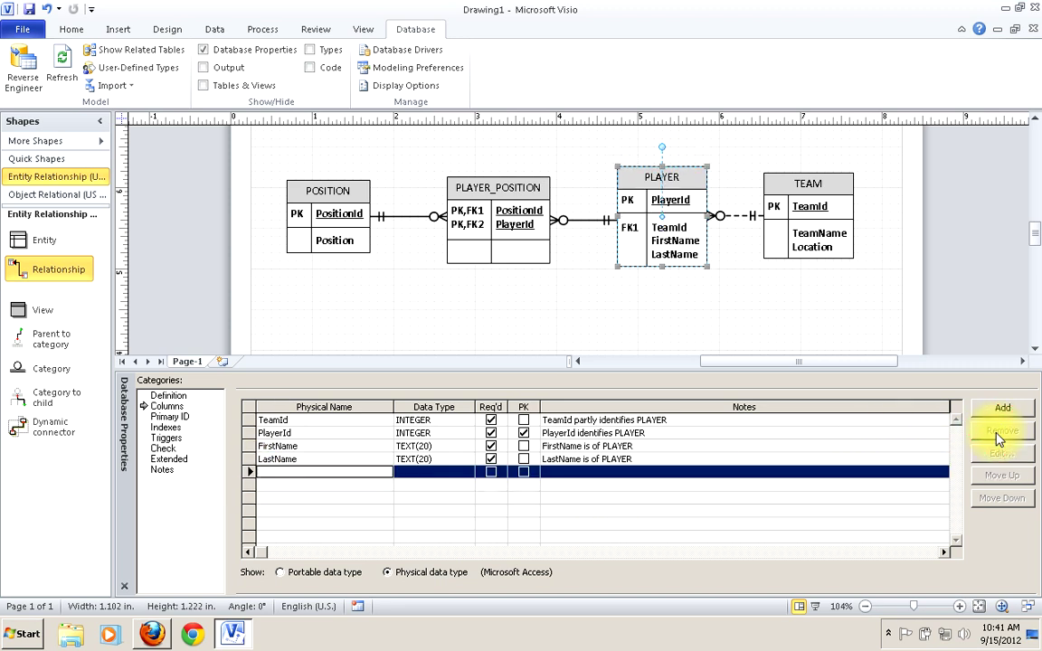